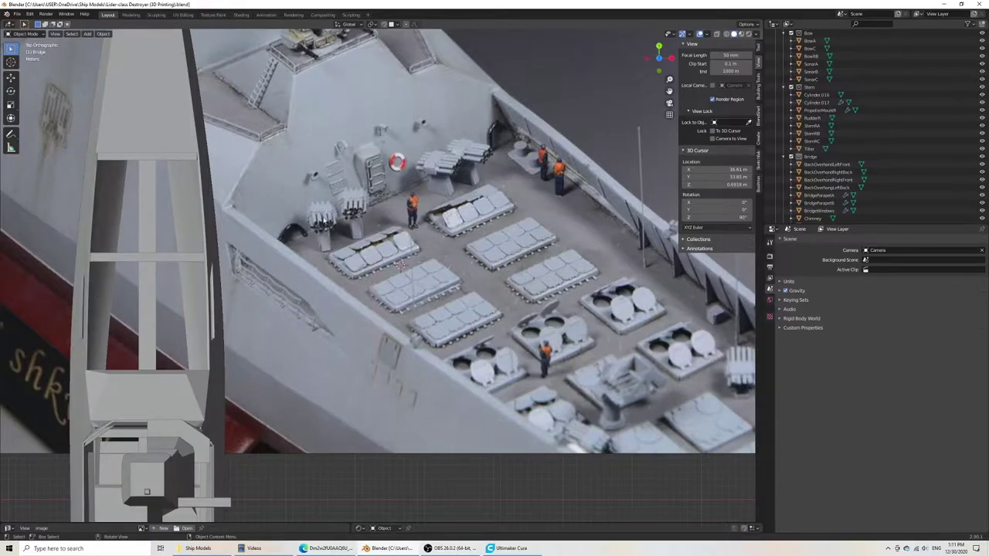
Step: Add a 2 m cube at the 3D cursor, over the missile hatches in the reference photo
scroll(367, 240, "up", 2)
key("shift+a")
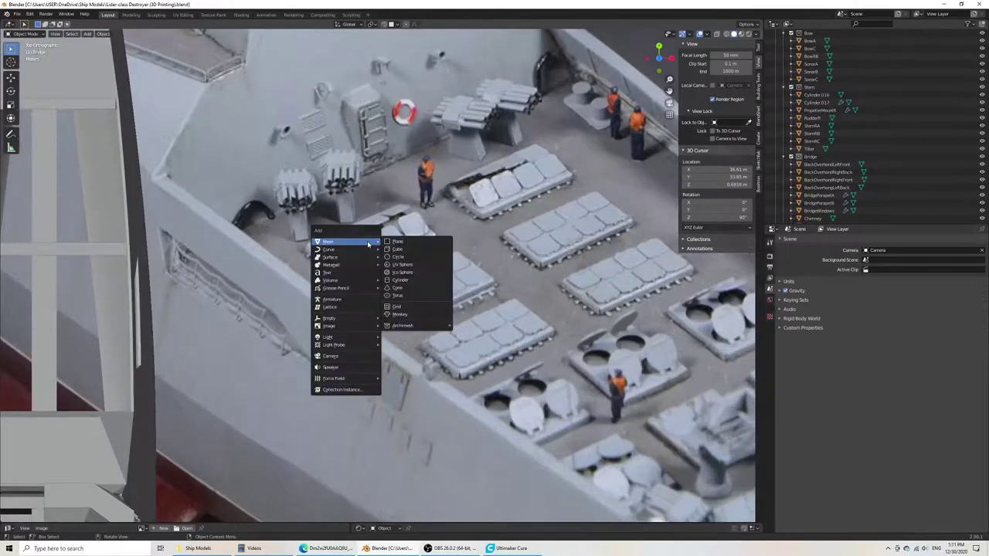
left_click(403, 250)
scroll(487, 330, "down", 5)
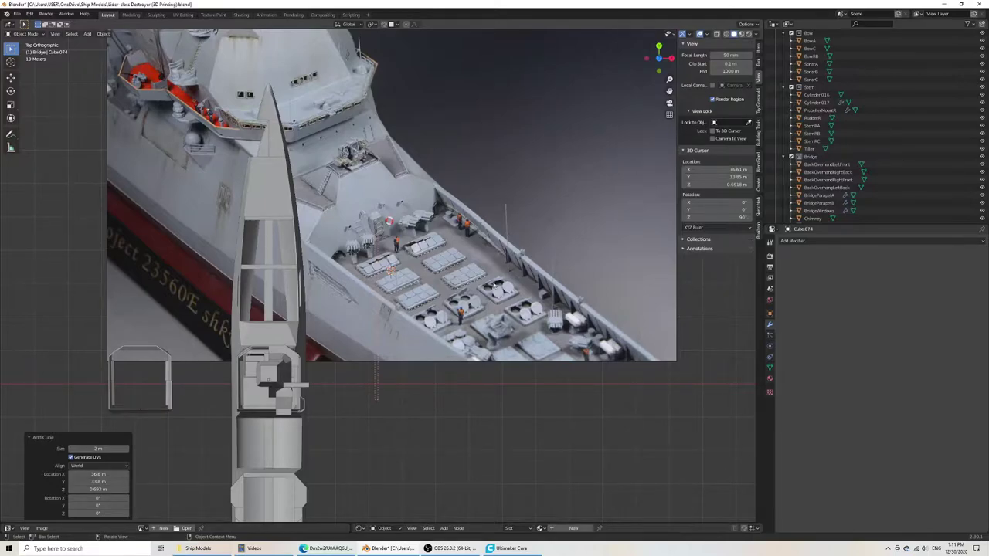
scroll(377, 231, "up", 6)
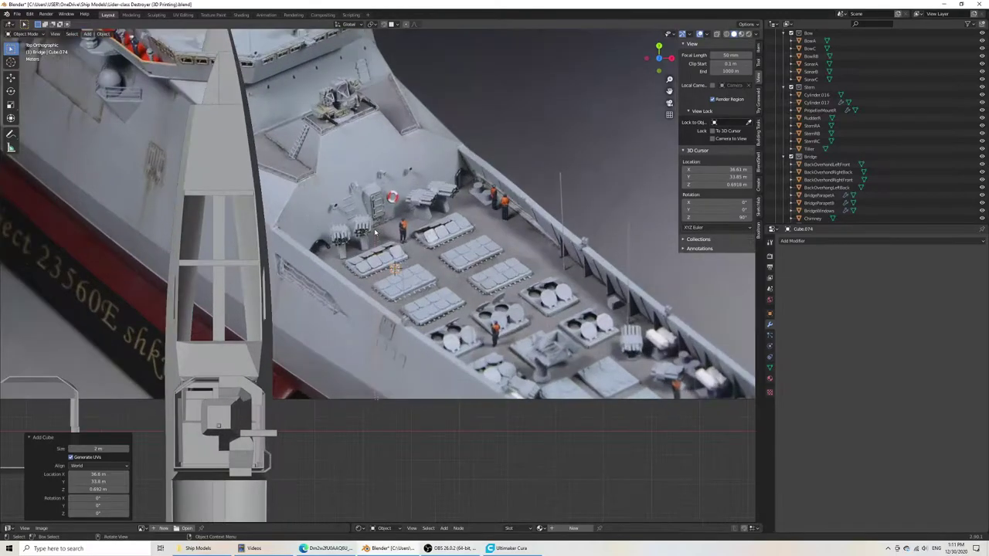
middle_click_drag(513, 240, 434, 222, "shift")
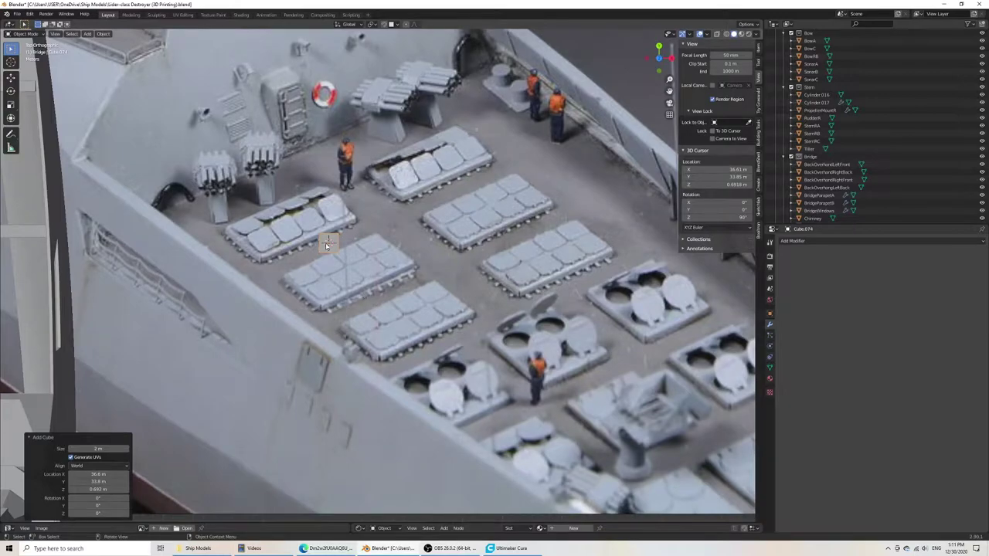
Step: Scale the cube's mesh up by about 2.03, stretch it about 1.99 along X, then enlarge it by about 1.17 and 1.02
scroll(325, 246, "up", 5)
key("Tab")
scroll(322, 238, "down", 6)
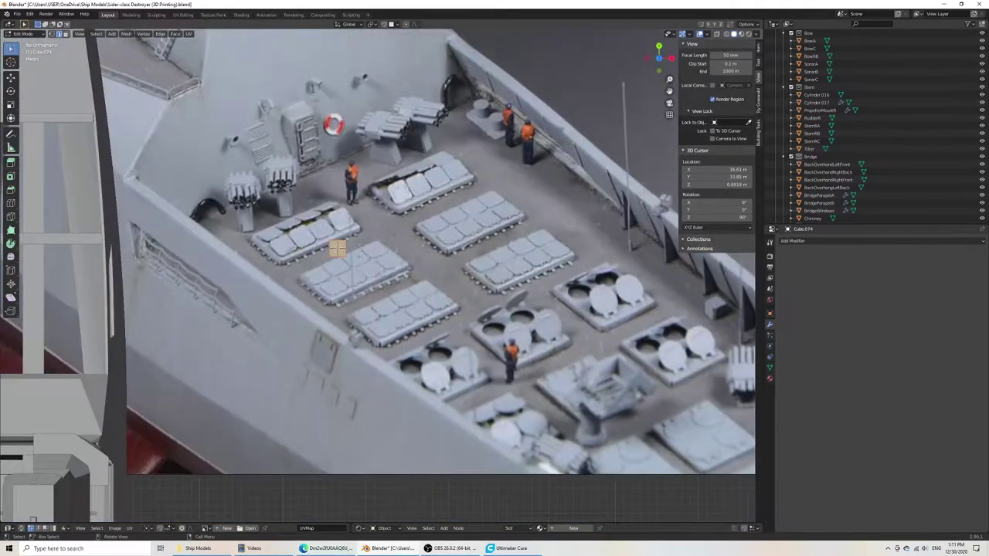
key("s")
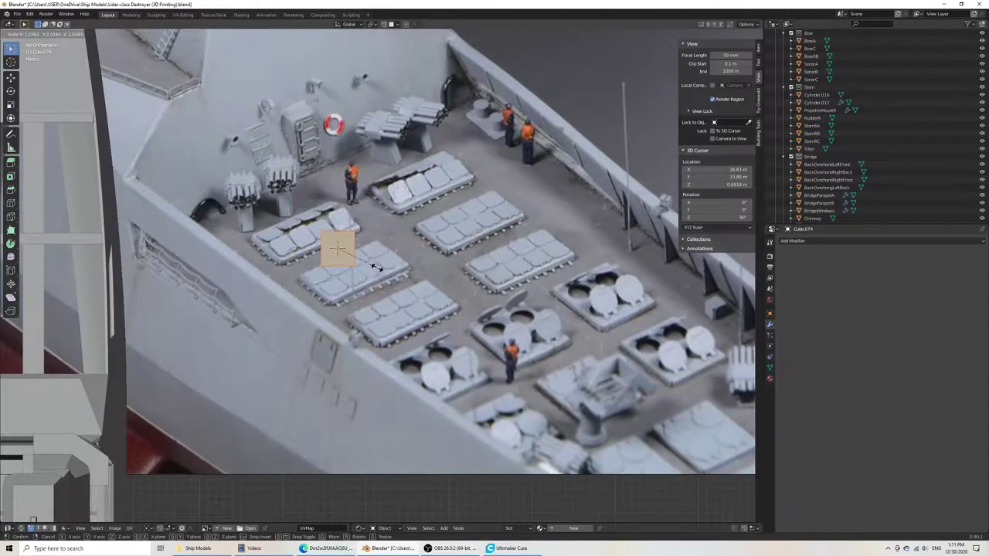
left_click(376, 266)
key("s")
key("x")
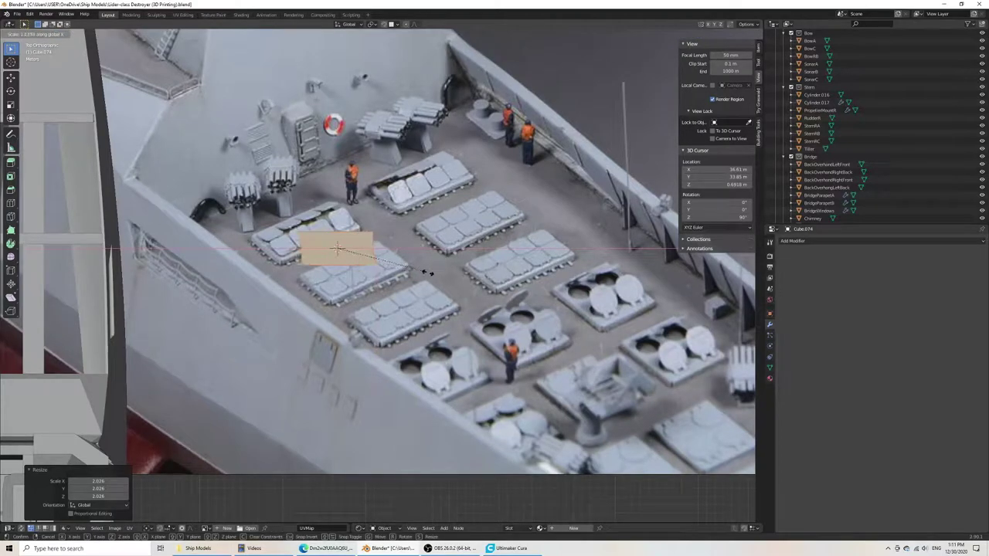
left_click(422, 272)
key("s")
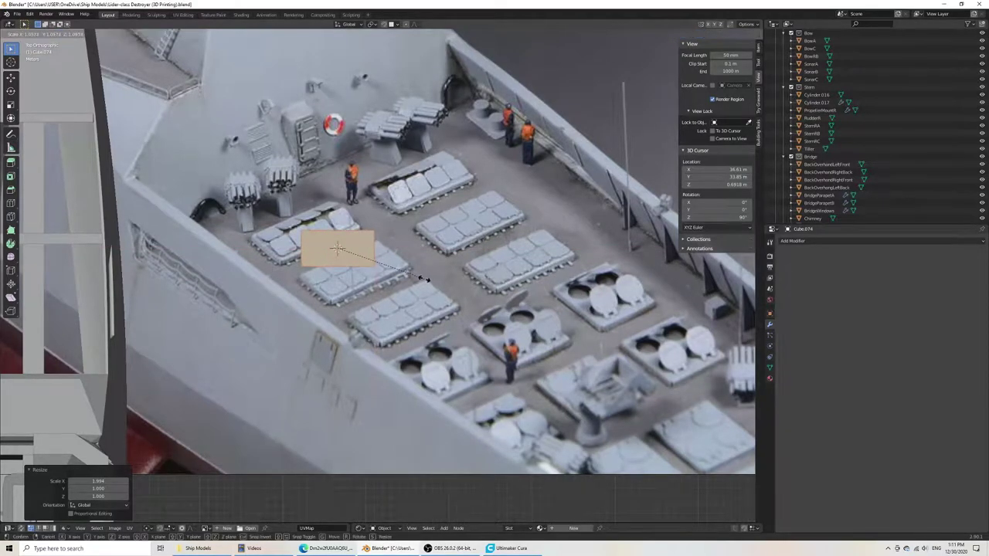
left_click(428, 285)
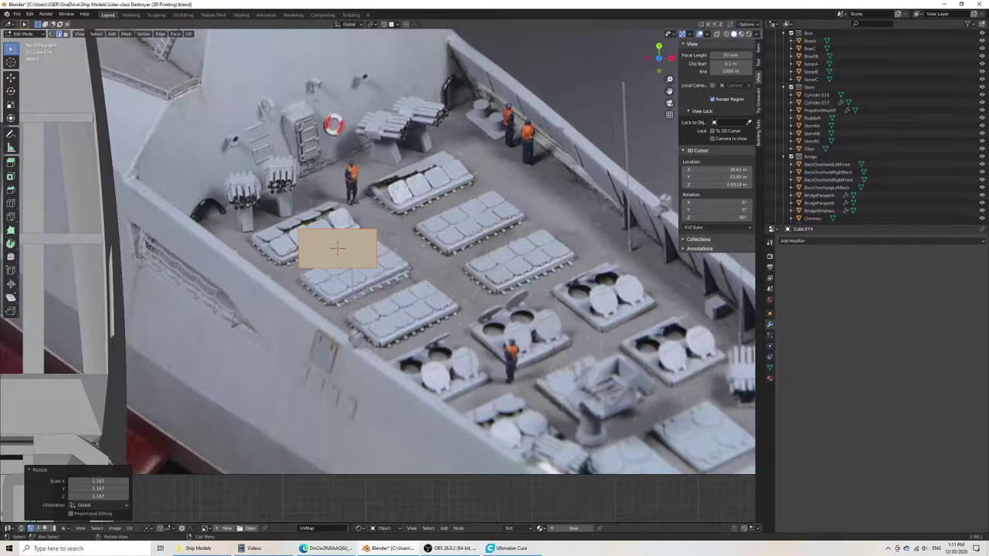
key("s")
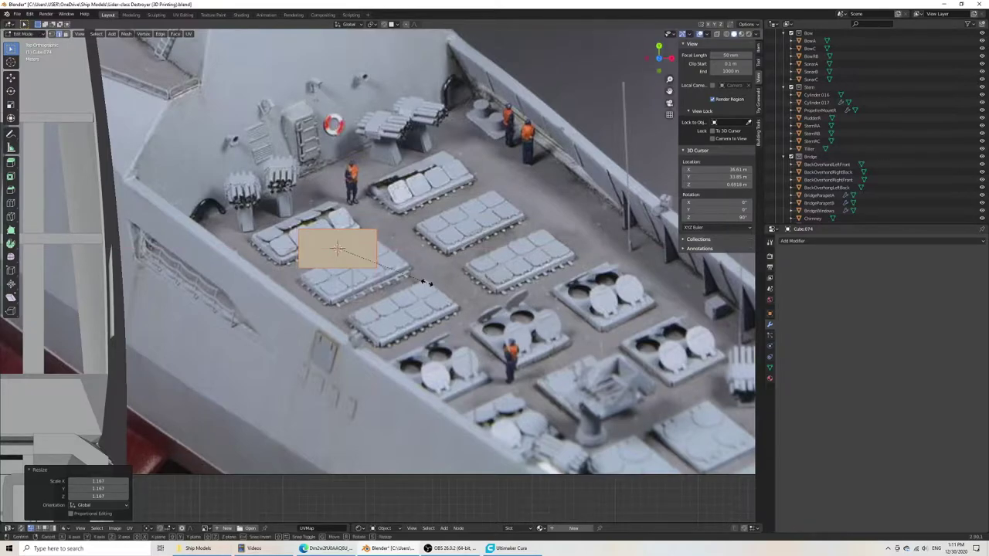
left_click(429, 283)
Step: Flatten the rectangular block into a thin base plate by scaling it about 0.087 along Z, and save the file
middle_click_drag(431, 308, 432, 229)
key("s")
key("z")
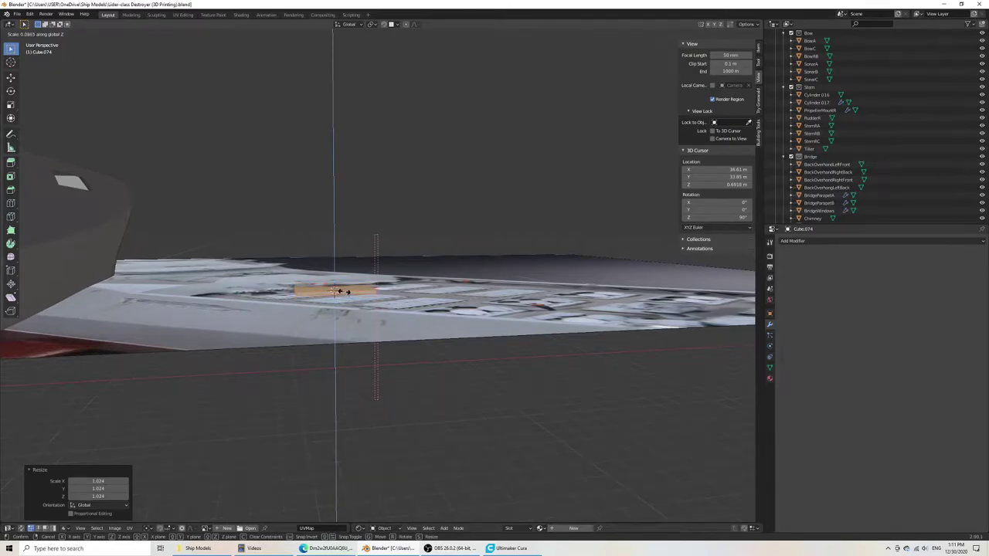
left_click(337, 291)
key("ctrl+s")
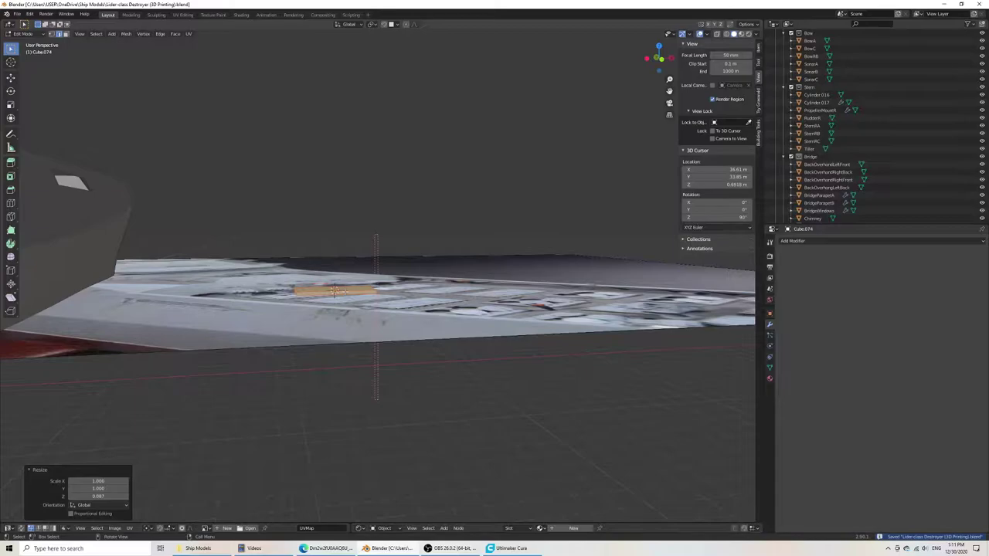
key("KP_7")
scroll(378, 263, "up", 3)
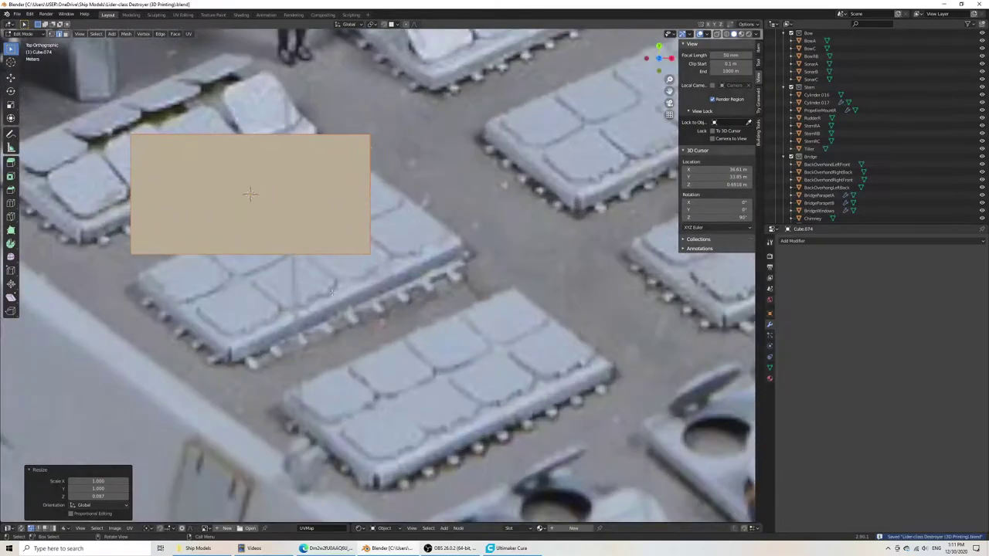
key("Tab")
Step: Add a second 2 m cube as a separate object at the 3D cursor
scroll(388, 365, "down", 5)
left_click(470, 355)
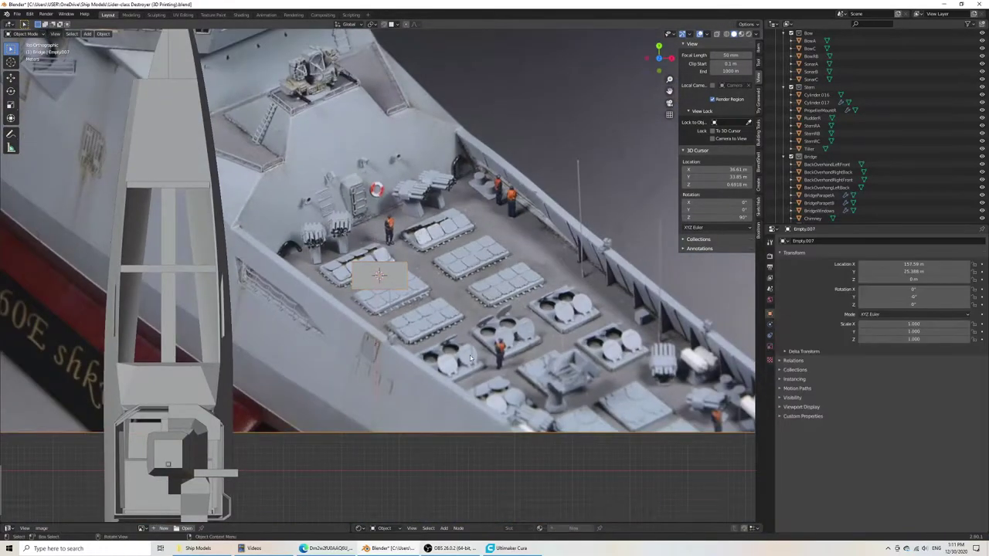
left_click(442, 456)
key("shift+a")
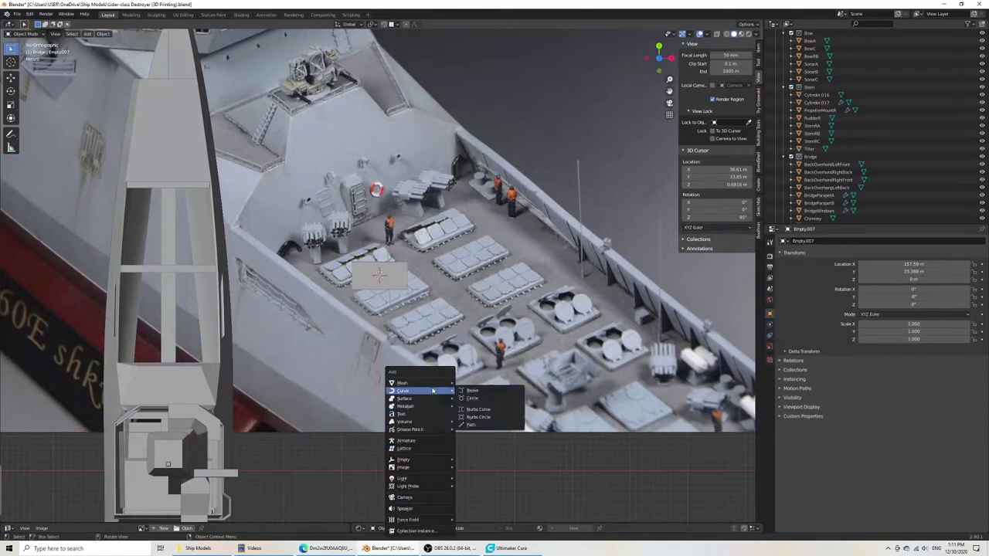
mouse_move(433, 382)
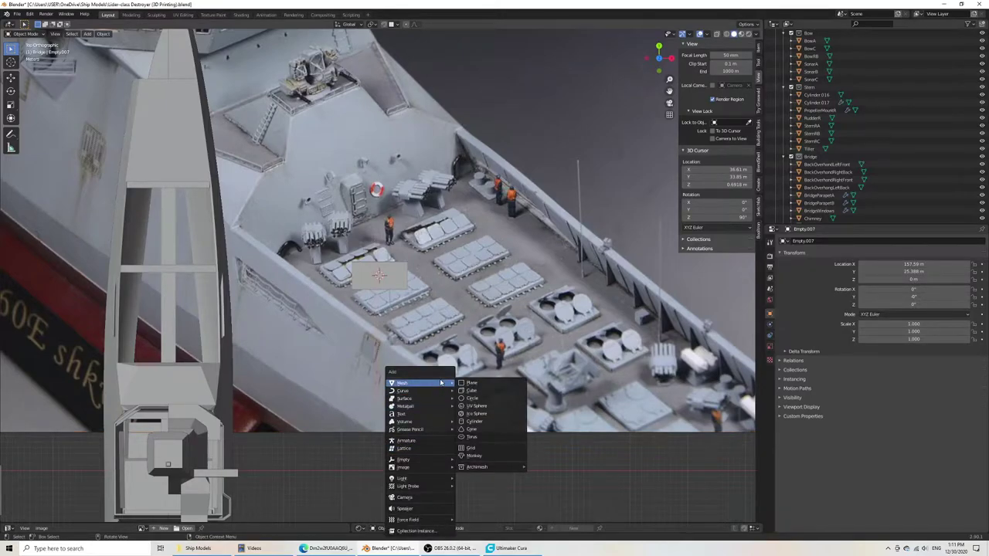
left_click(471, 390)
Step: Move the second cube off the base plate, about 2.3 m along X and -4.9 m along Y
scroll(403, 332, "up", 2)
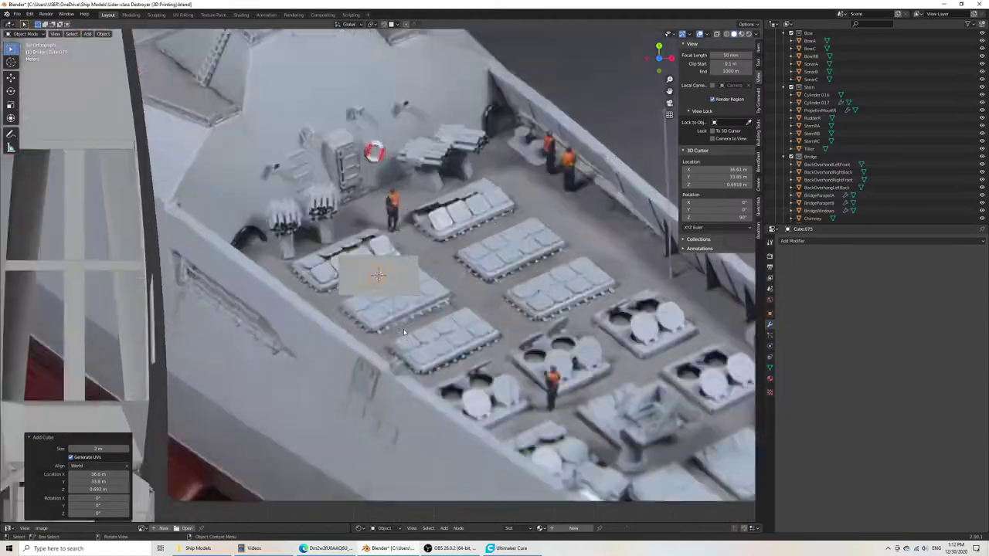
scroll(404, 332, "up", 10)
middle_click_drag(404, 331, 618, 259, "shift")
scroll(496, 355, "down", 5)
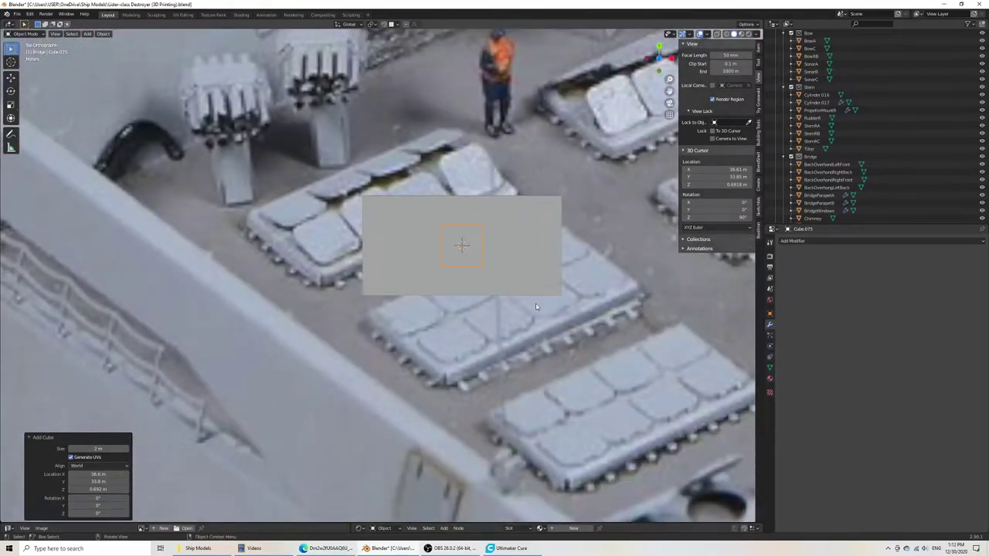
middle_click_drag(536, 307, 432, 191, "shift")
key("g")
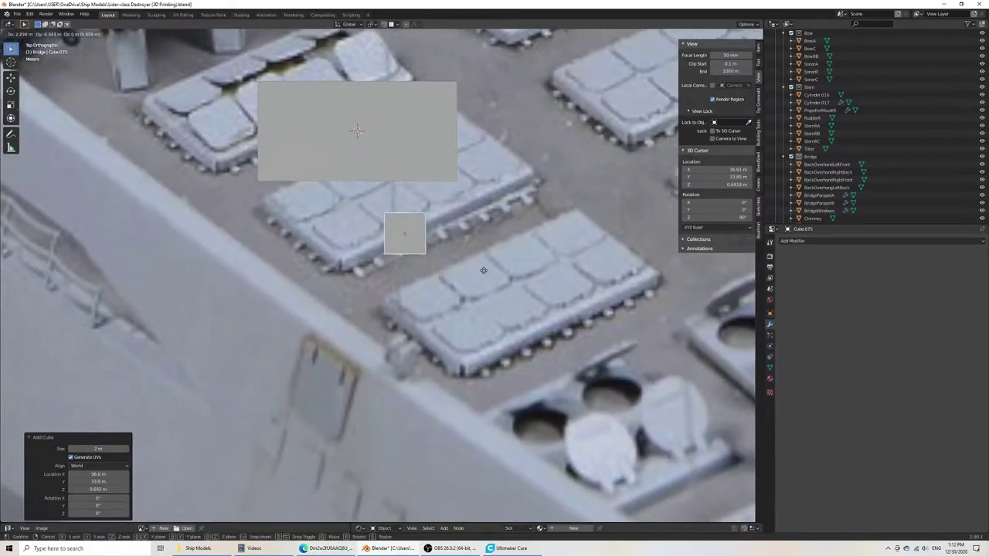
left_click(484, 270)
Step: Flatten the second cube into a thin square hatch cover by scaling it about 0.11 along Z, and save
middle_click_drag(384, 409, 422, 371)
key("Tab")
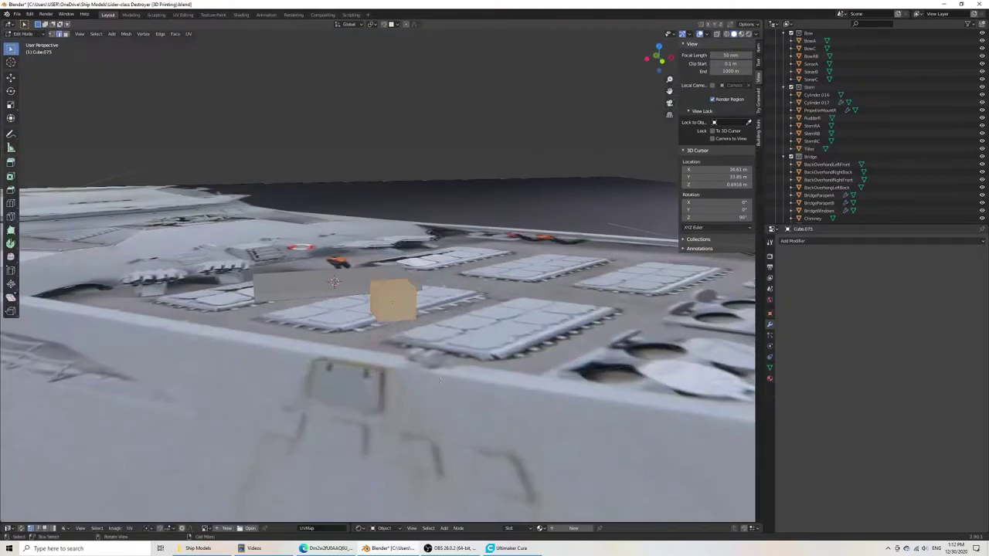
key("s")
key("z")
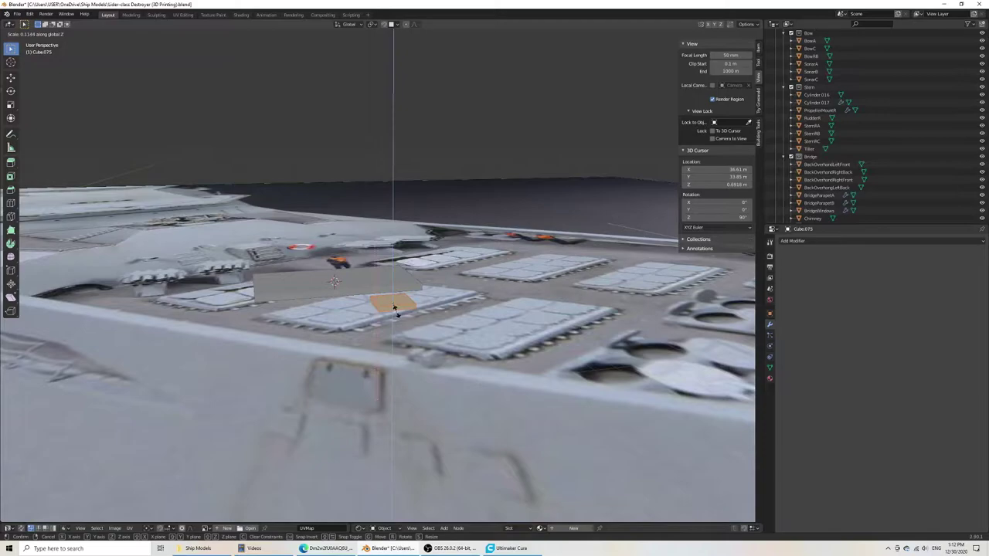
left_click(394, 308)
key("ctrl+s")
Step: Bevel the square hatch cover's four vertical corner edges with a 0.366 m width and 6 segments, and save
middle_click_drag(471, 317, 455, 259)
key("KP_7")
key("Tab")
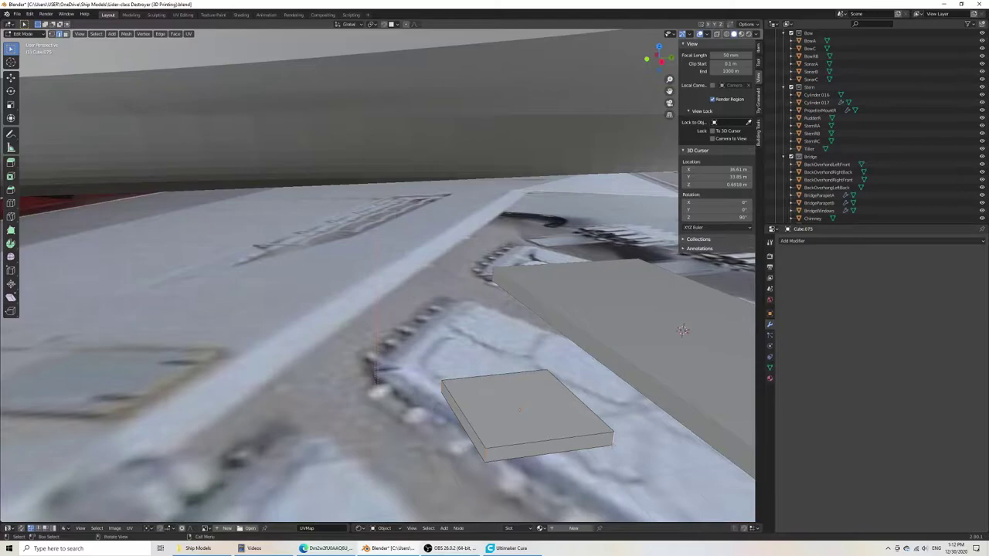
middle_click_drag(682, 331, 429, 395)
key("KP_7")
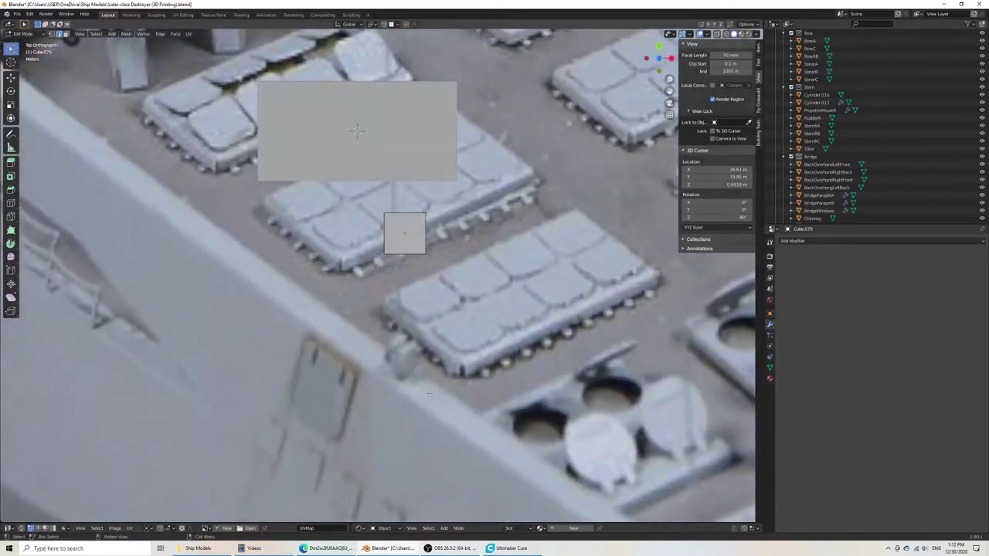
key("ctrl+b")
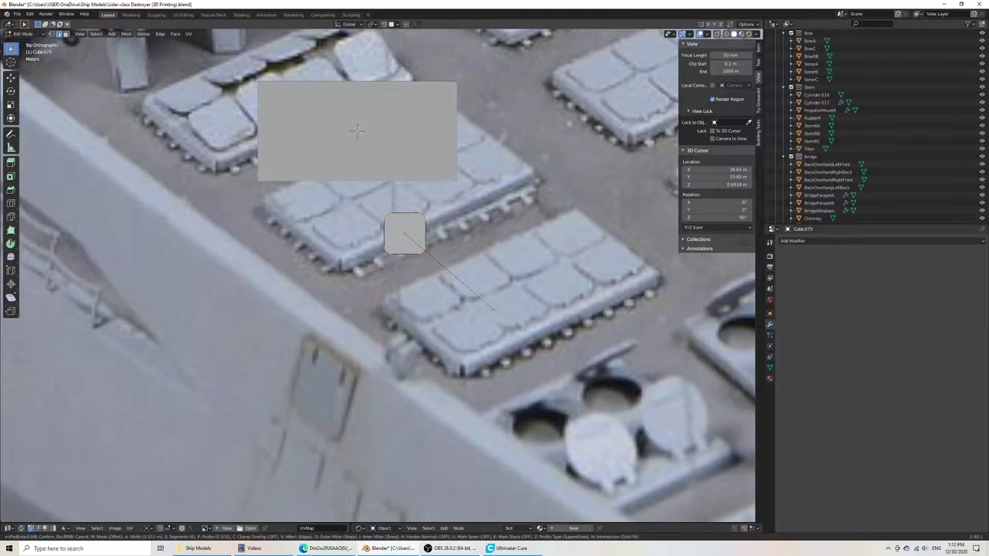
left_click(496, 312)
key("ctrl+s")
Step: Add a third 2 m cube as a separate object and move it over the rounded hatch cover
scroll(474, 338, "down", 5)
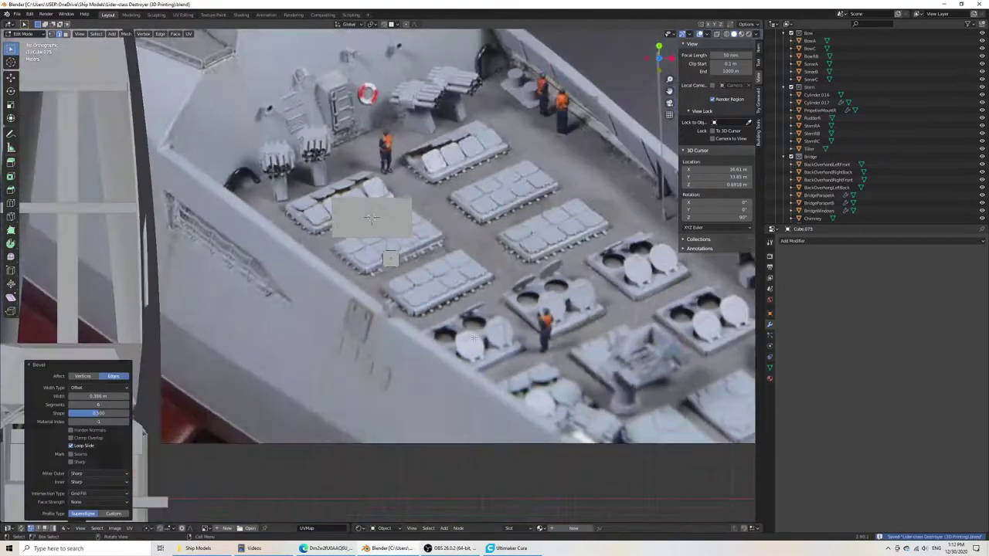
middle_click_drag(474, 338, 432, 132)
key("Tab")
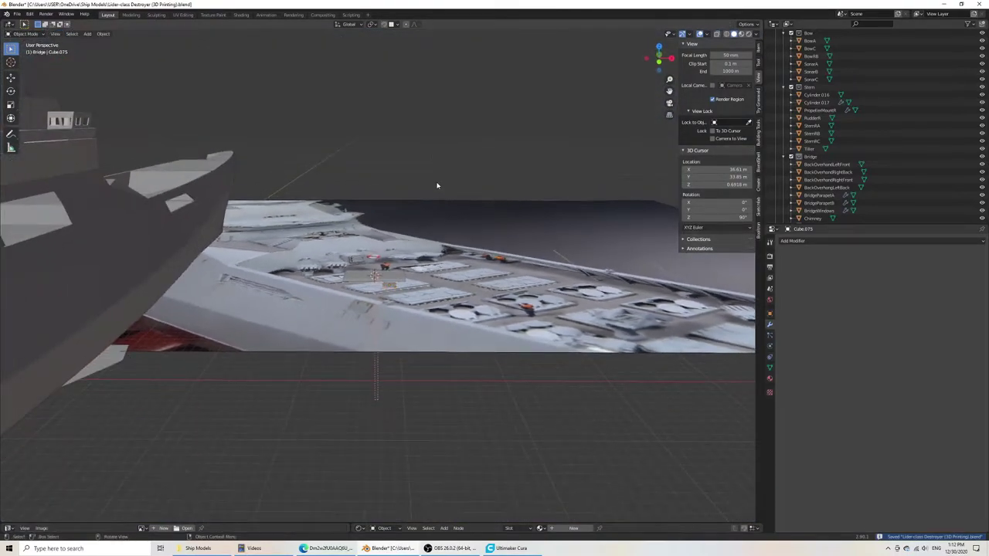
key("shift+a")
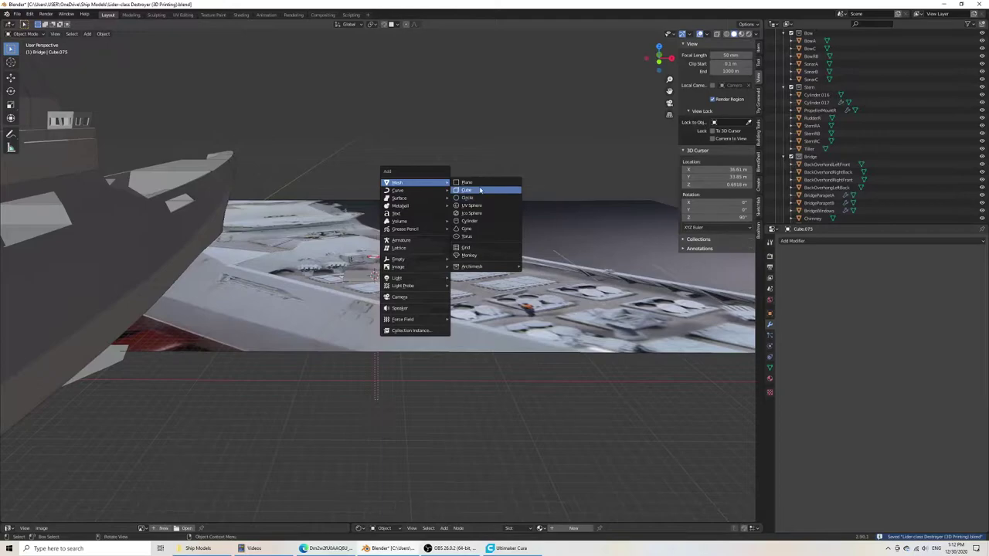
left_click(466, 190)
key("KP_7")
scroll(449, 301, "up", 2)
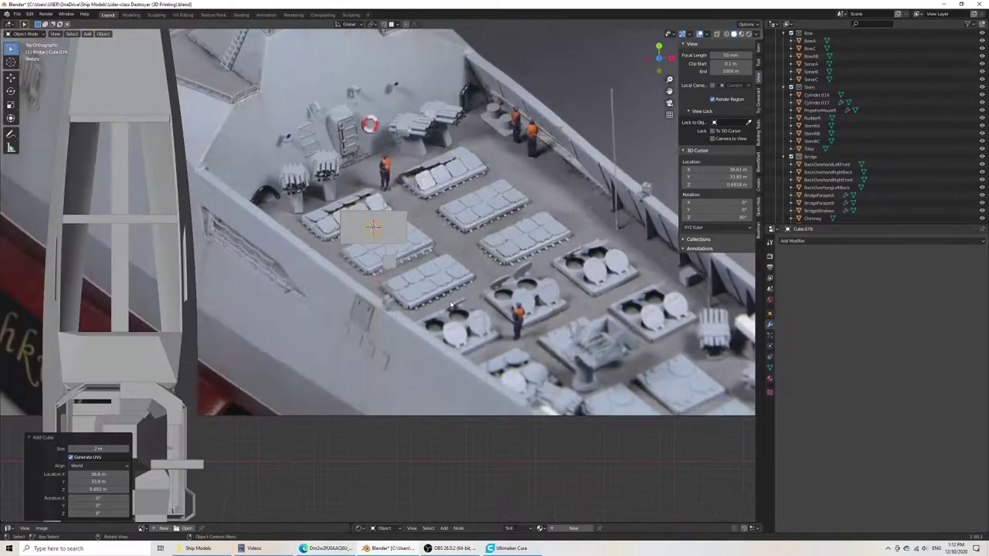
scroll(451, 305, "up", 5)
key("g")
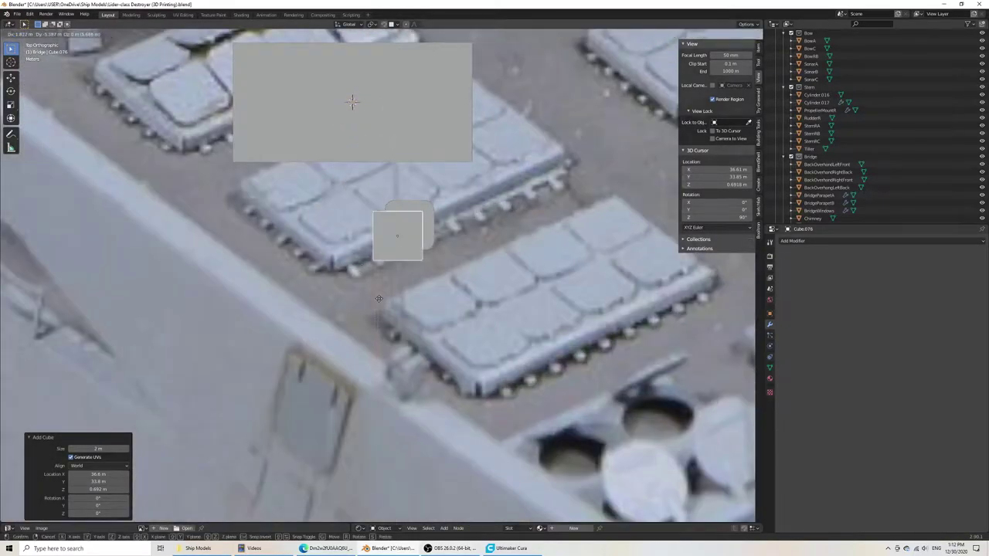
left_click(387, 310)
Step: In wireframe, shrink the third cube into a small hinge block at the hatch cover's front edge, raising it about 0.016 m
key("z")
left_click(335, 311)
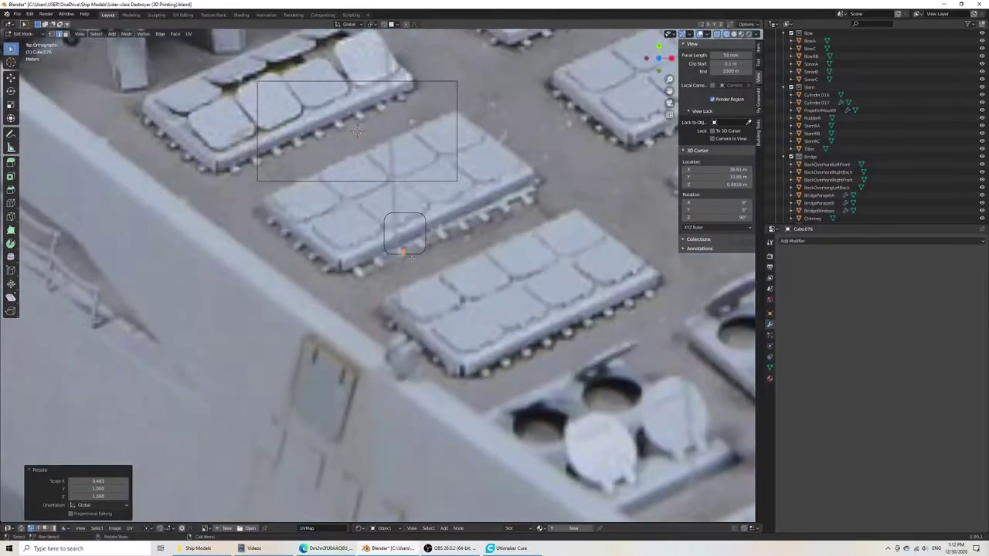
middle_click_drag(472, 417, 371, 251)
scroll(378, 330, "up", 5)
key("Tab")
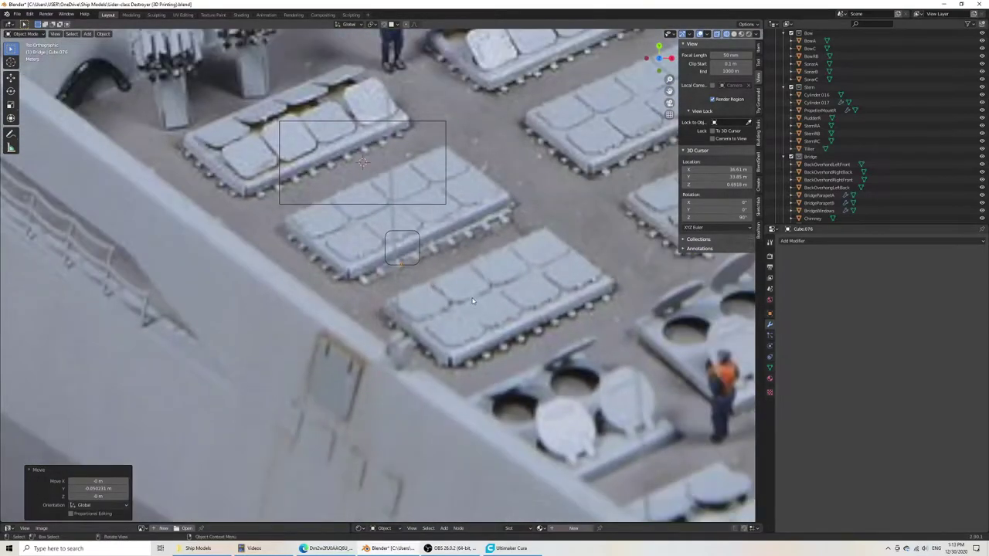
key("g")
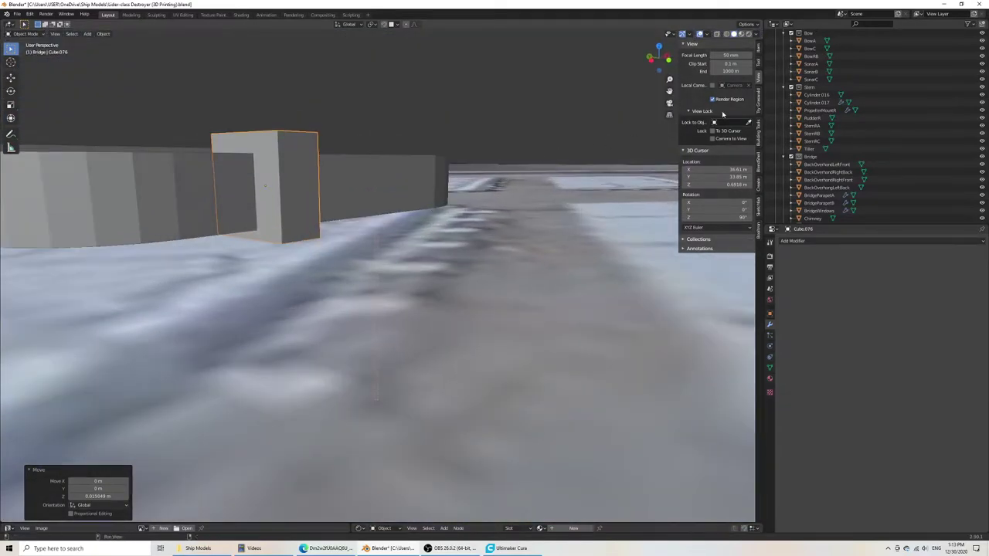
Step: Show the destructive and non-destructive boolean tools and select the small hinge block on the hatch cover
left_click(758, 163)
left_click(759, 140)
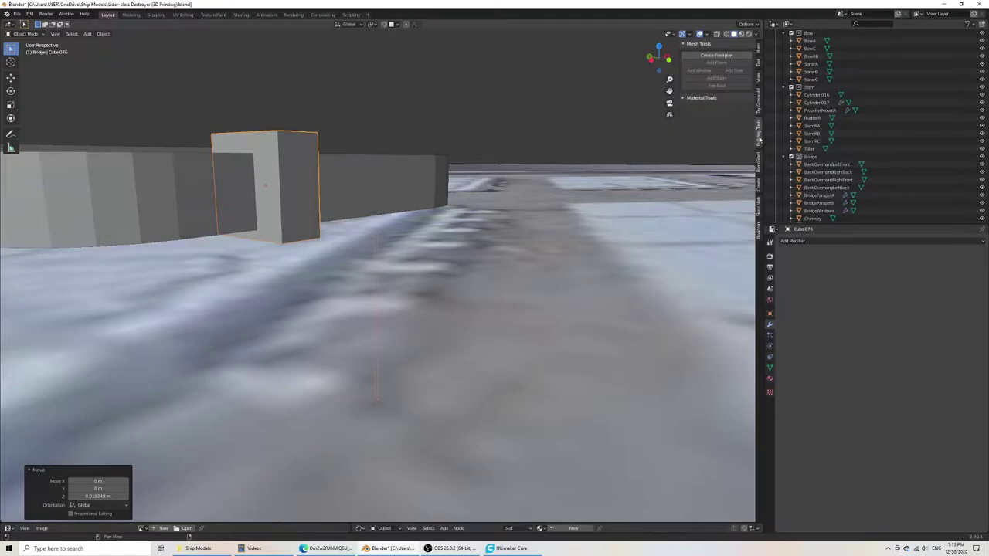
left_click(758, 229)
middle_click_drag(385, 235, 346, 218)
left_click(349, 161, "shift")
scroll(353, 271, "down", 3)
left_click(328, 230)
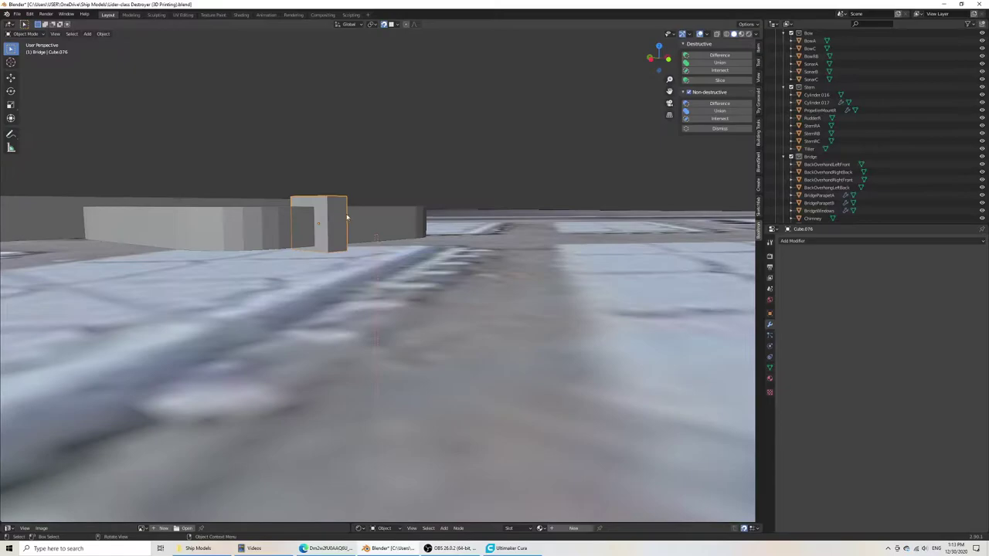
Step: Change the snapping target and raise the small hinge block about 0.032 m along Z
left_click(394, 28)
left_click(385, 63)
key("g")
key("z")
left_click(382, 244)
middle_click_drag(395, 268, 335, 273)
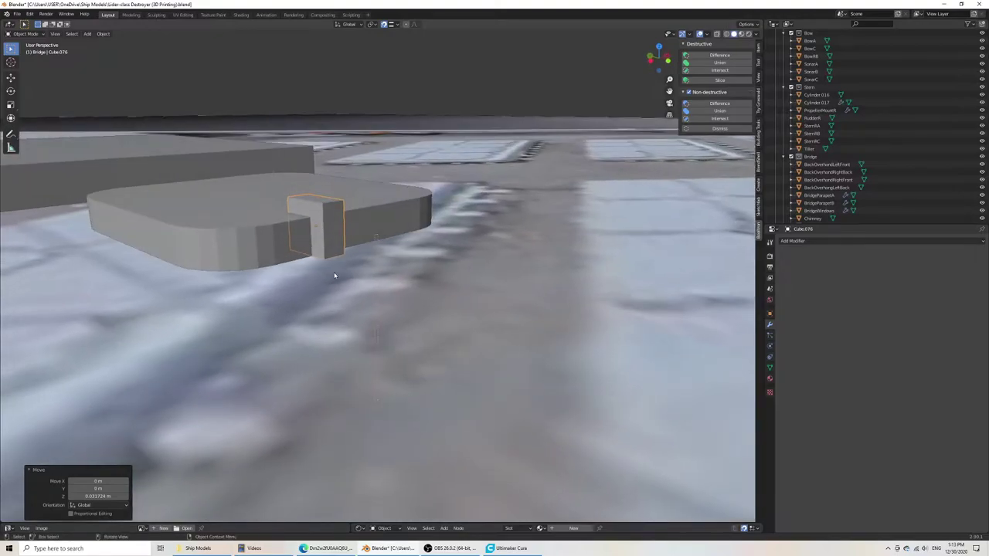
Step: Try a destructive boolean union of the small hinge block with the rounded hatch cover
left_click(345, 204, "shift")
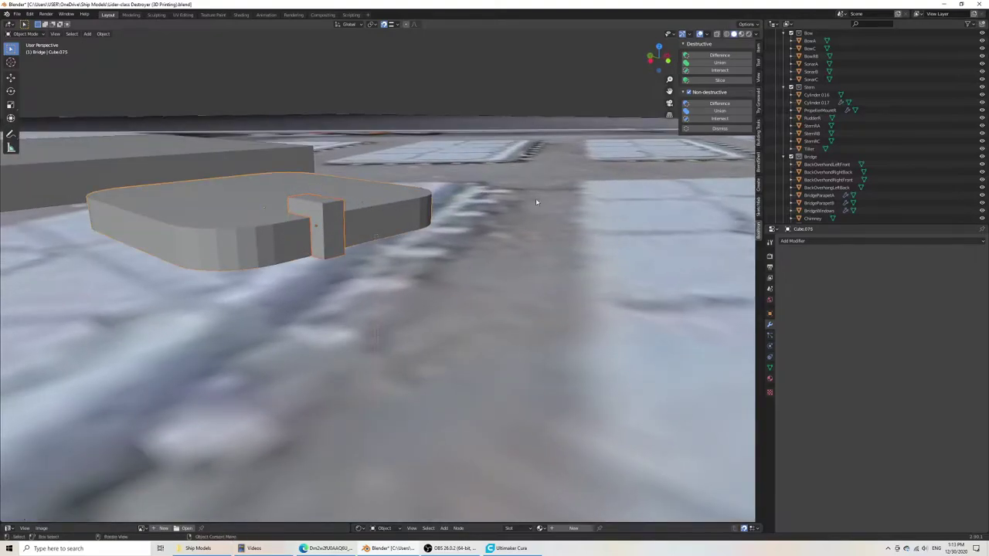
left_click(727, 62)
mouse_move(423, 232)
middle_mouse_down()
mouse_move(426, 217)
mouse_move(421, 243)
middle_mouse_up()
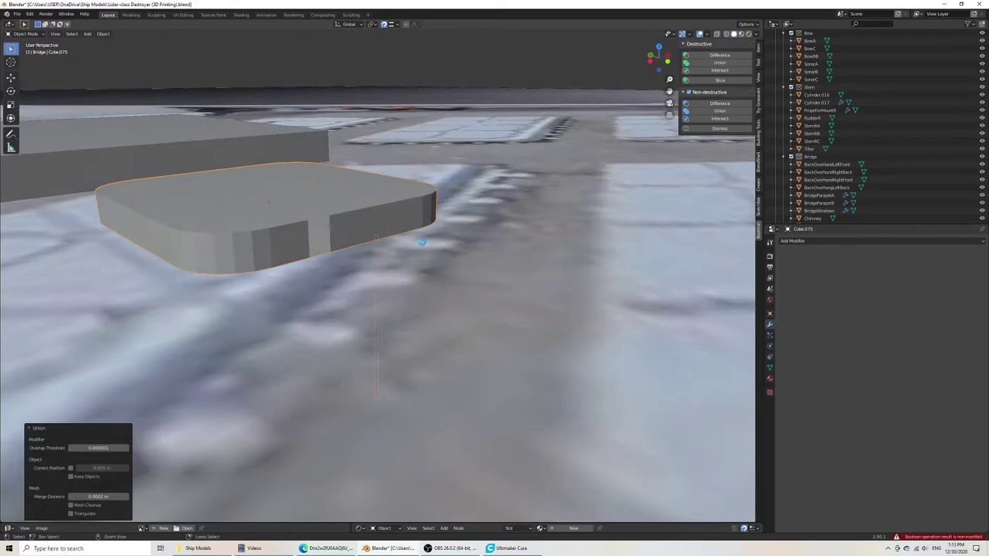
key("ctrl+z")
Step: Retry the destructive union of the hinge block and hatch cover, inspect the result in wireframe, and undo it
key("ctrl+s")
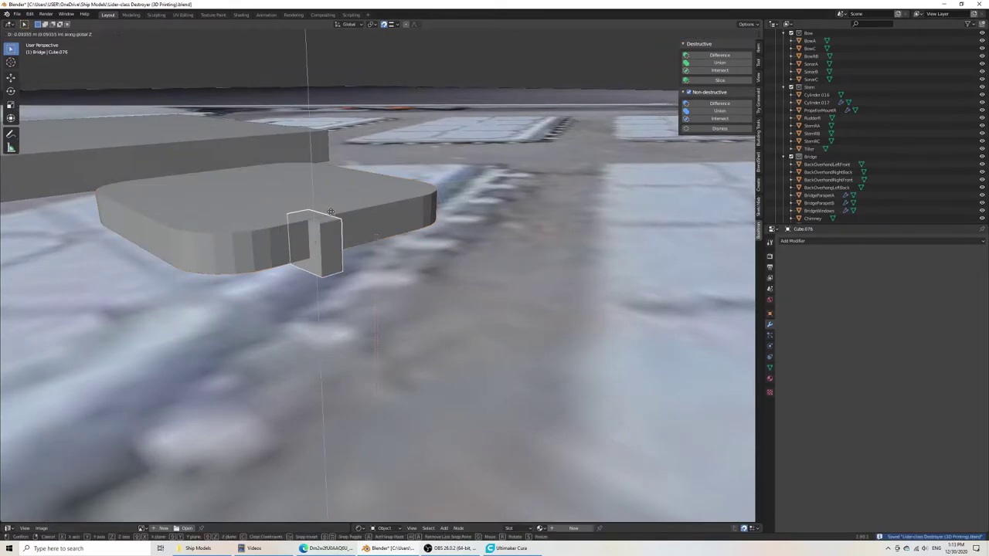
left_click(415, 147, "shift")
left_click(719, 63)
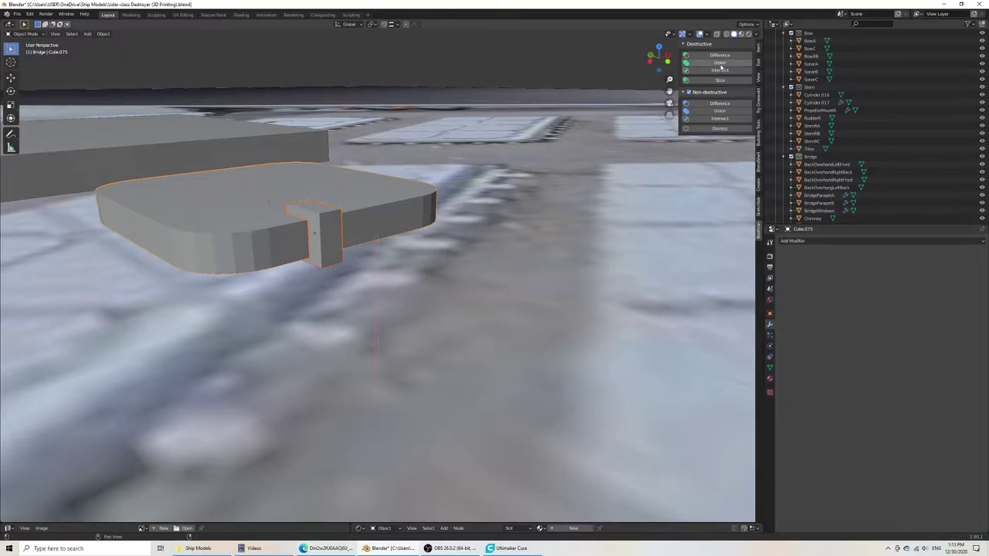
key("z")
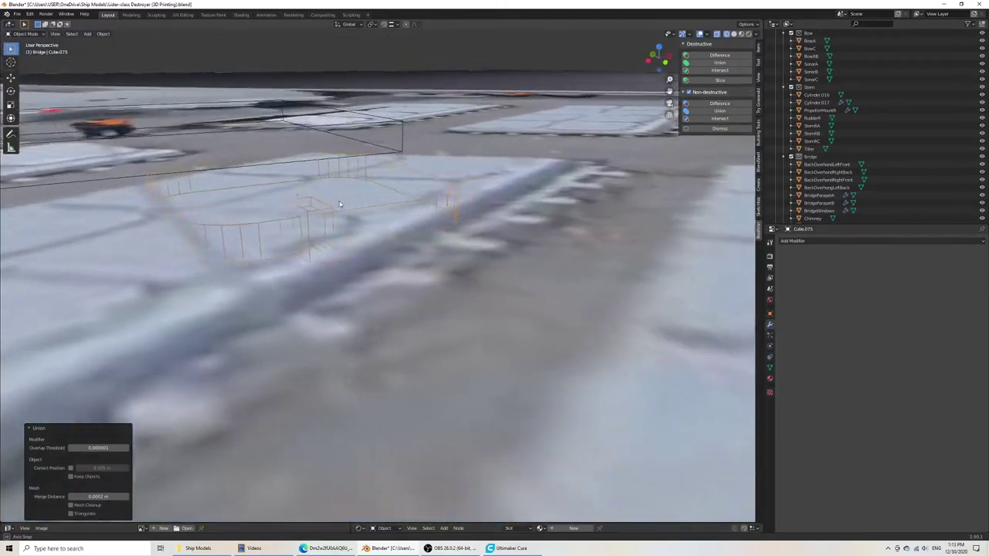
key("ctrl+s")
key("z")
left_click(384, 203)
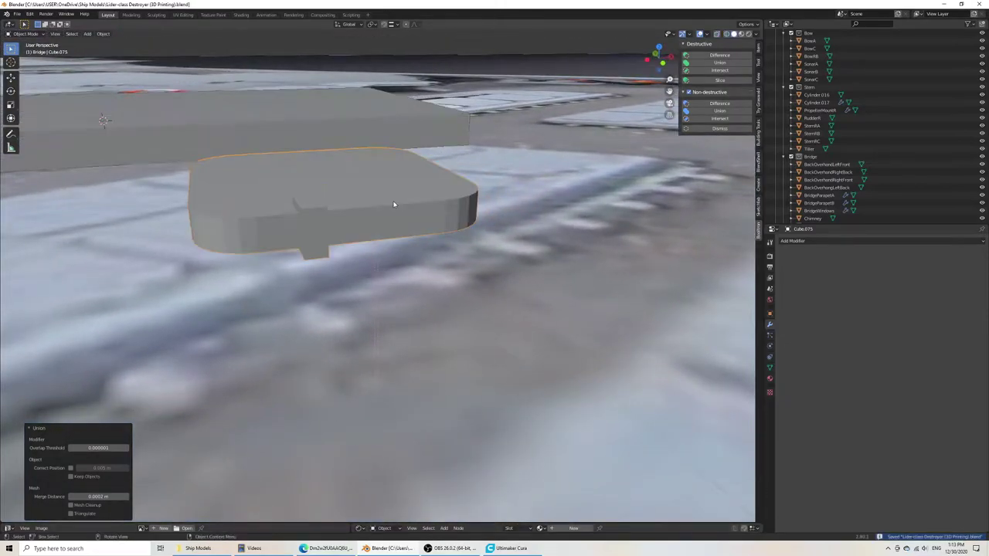
mouse_move(390, 205)
middle_mouse_down()
mouse_move(408, 259)
mouse_move(459, 261)
mouse_move(350, 236)
mouse_move(333, 267)
mouse_move(338, 281)
mouse_move(375, 255)
mouse_move(379, 275)
middle_mouse_up()
key("ctrl+z")
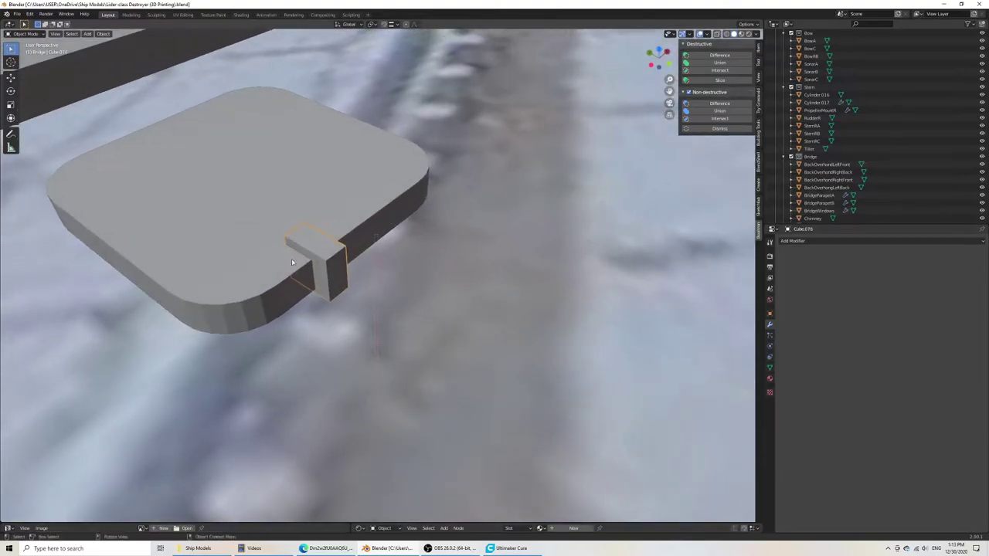
Step: From the top view, place a copy of the small hinge block further along X on the hatch cover's front edge
key("KP_7")
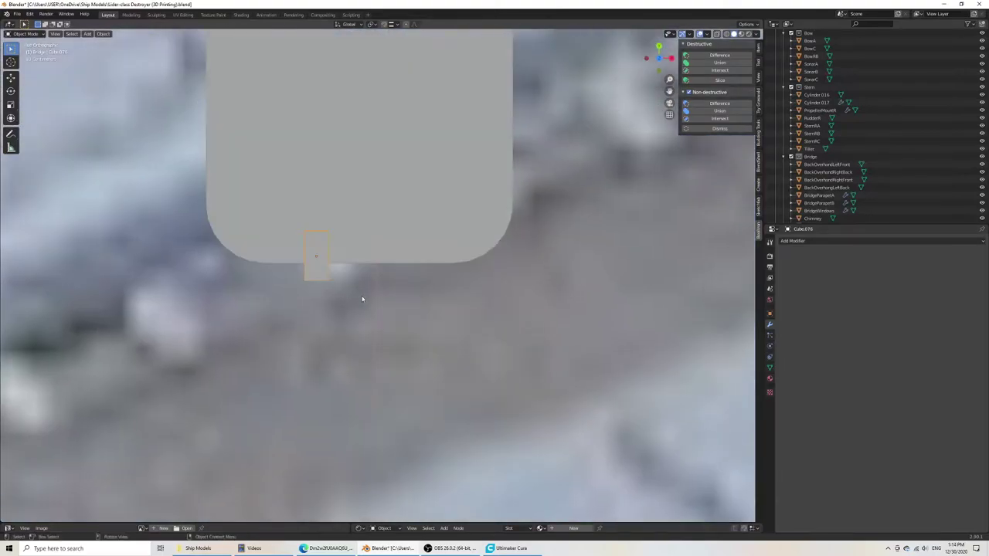
key("g")
key("x")
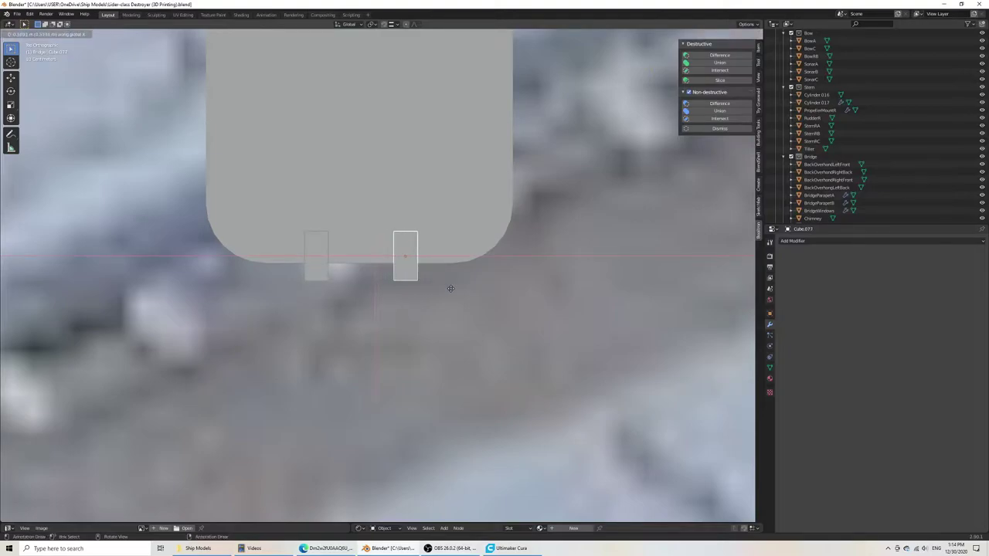
left_click(450, 291)
Step: Delete the duplicated hinge block's geometry and its leftover empty object
key("Tab")
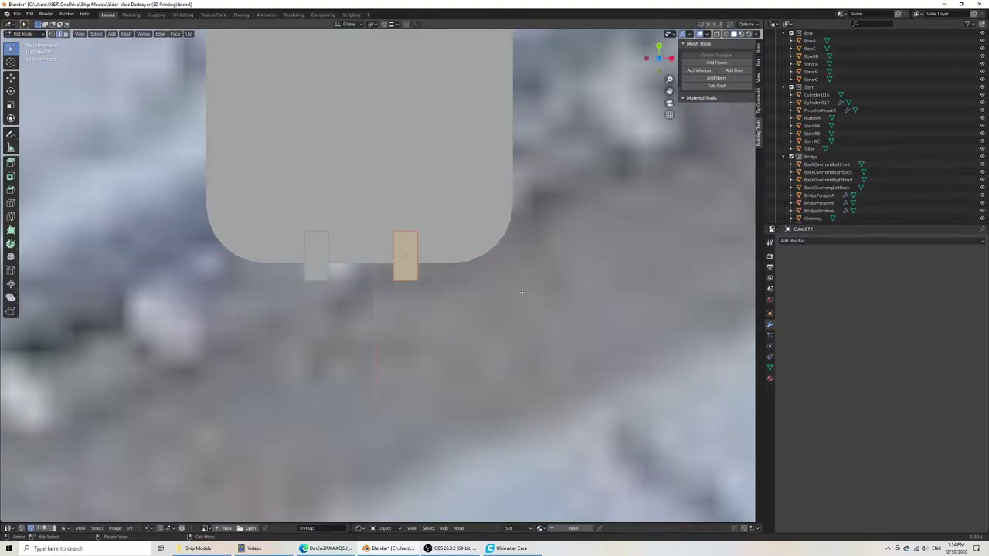
key("s")
right_click(504, 284)
key("x")
left_click(501, 283)
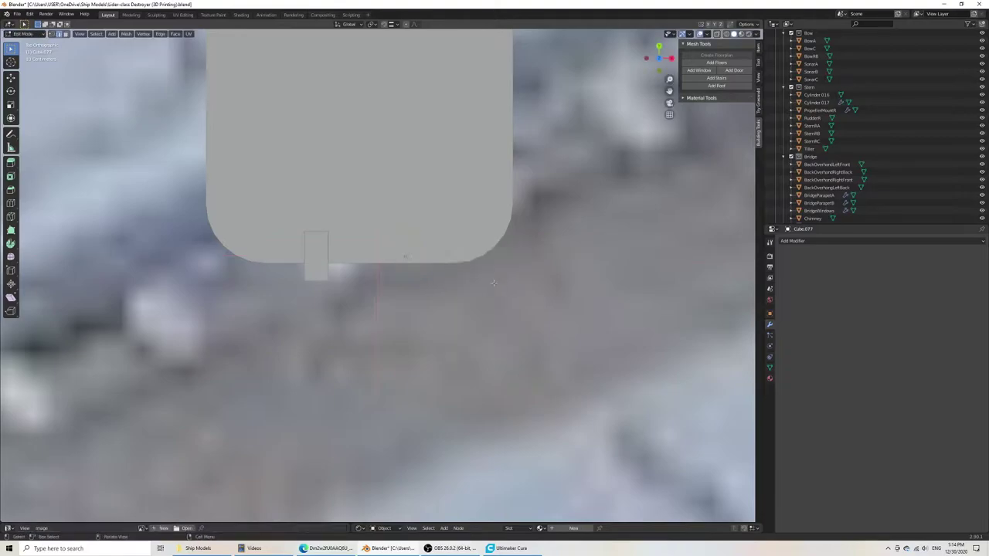
key("Tab")
key("x")
left_click(409, 252)
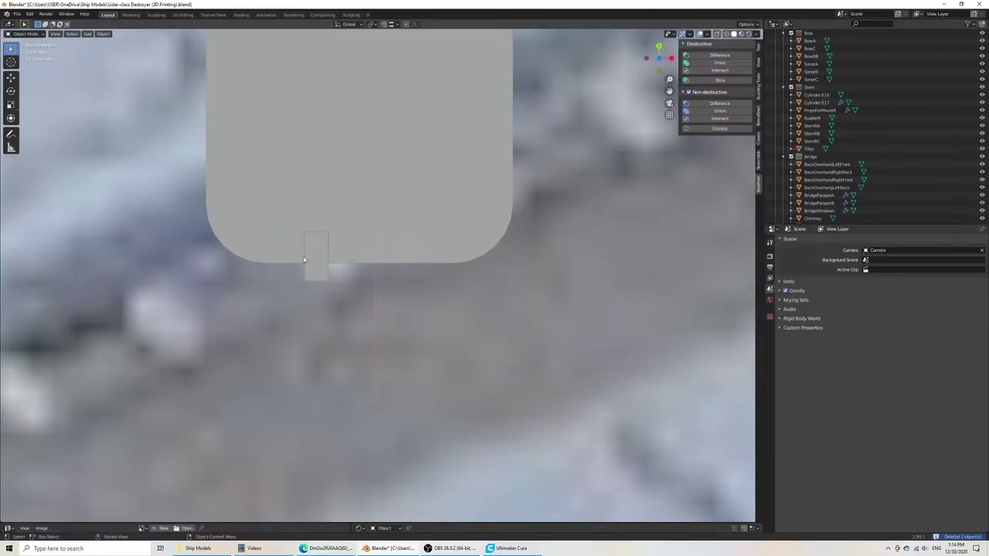
Step: Select the remaining hinge block at the hatch cover's front edge and open its mesh for editing
left_click(311, 263)
middle_click_drag(373, 301, 445, 291, "shift")
scroll(444, 292, "up", 2)
key("Tab")
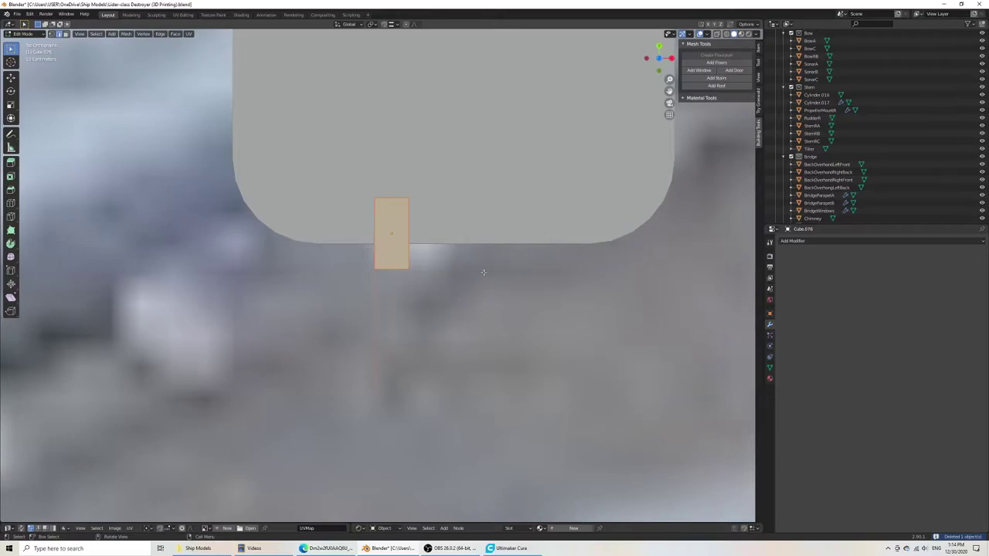
key("Tab")
key("g")
key("x")
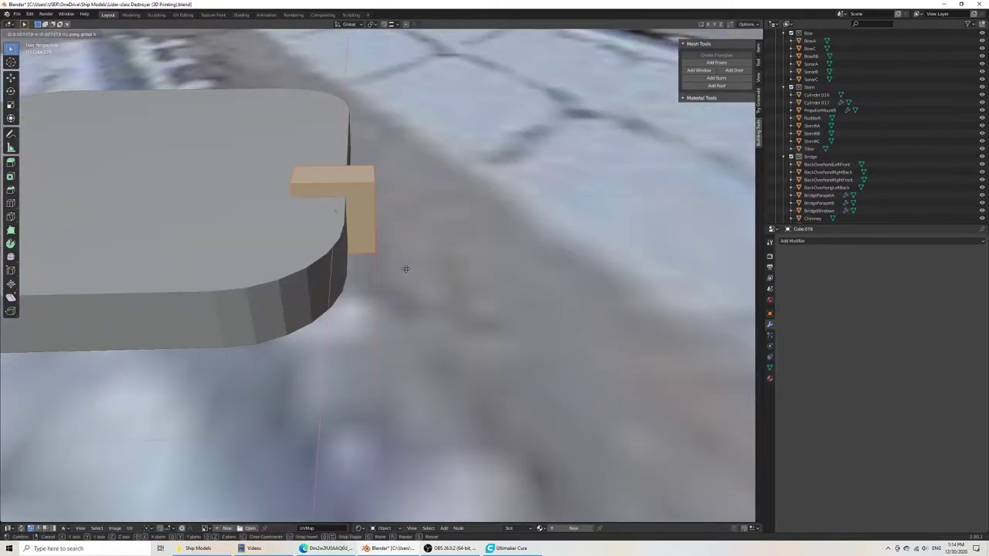
key("y")
right_click(409, 271)
key("Tab")
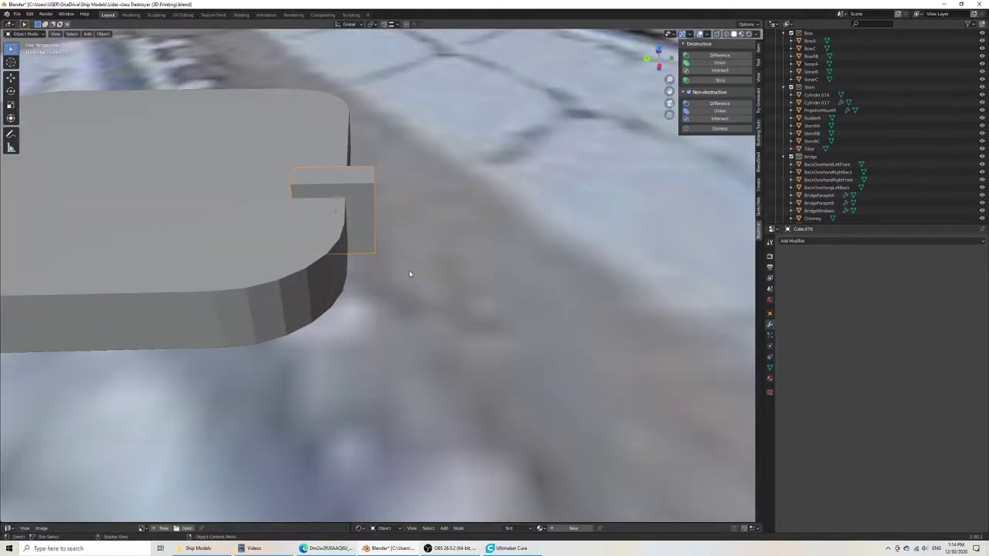
Step: Move the hinge block about 0.041 m along Y, further out from the hatch cover's front edge, and save the file
key("g")
key("y")
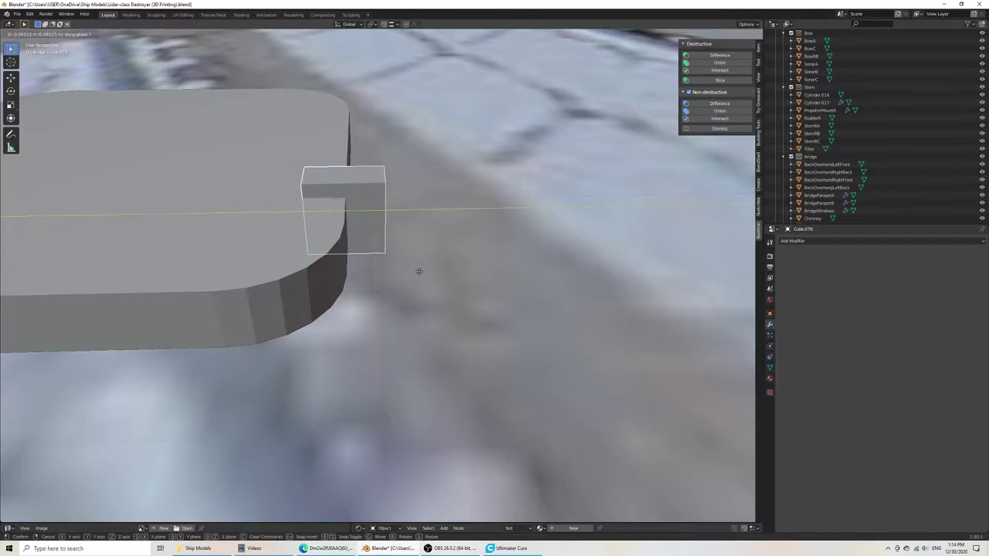
left_click(419, 271)
key("ctrl+s")
Step: From the top view, duplicate the hinge block along X to form a second hinge on the hatch cover's front edge
middle_click_drag(474, 251, 287, 268)
key("KP_7")
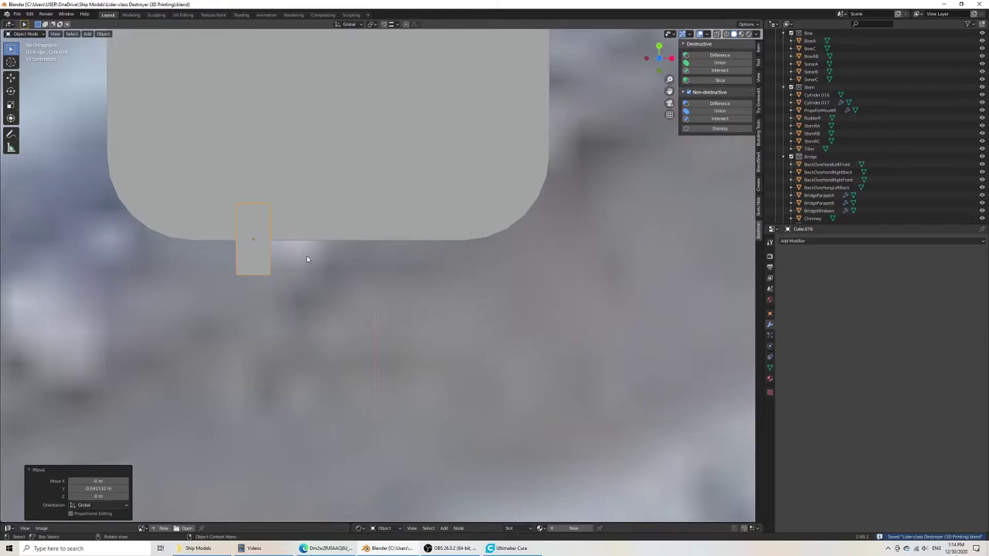
key("shift+d")
key("x")
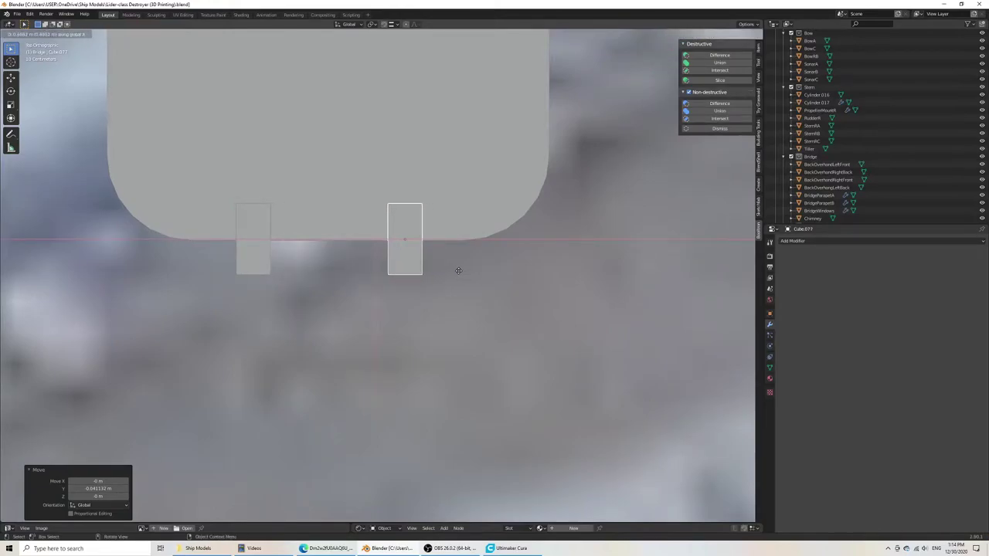
left_click(458, 270)
Step: Merge both hinge blocks into the rounded hatch cover with a destructive union and save the file
middle_click_drag(456, 273, 313, 273)
left_click(306, 258, "shift")
left_click(288, 184, "shift")
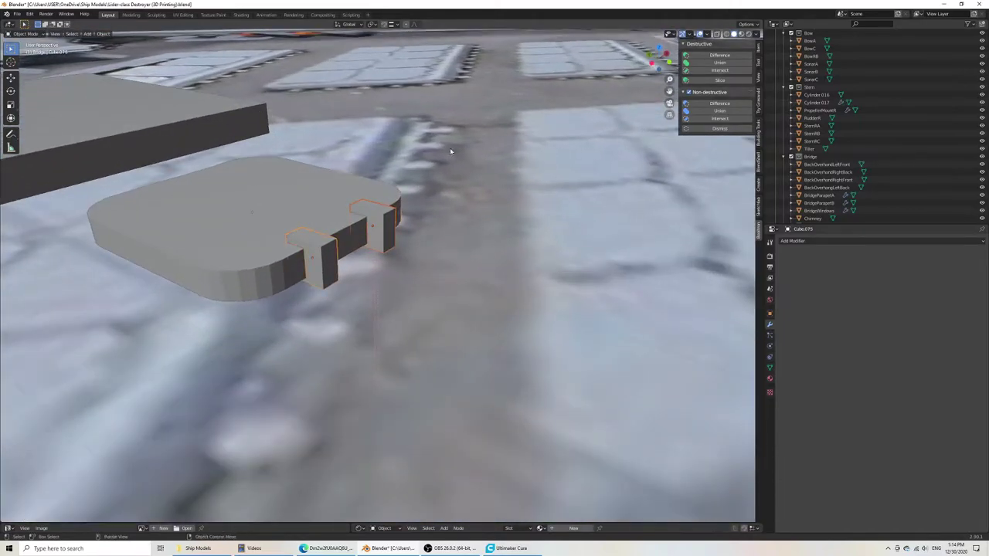
left_click(716, 63)
key("ctrl+s")
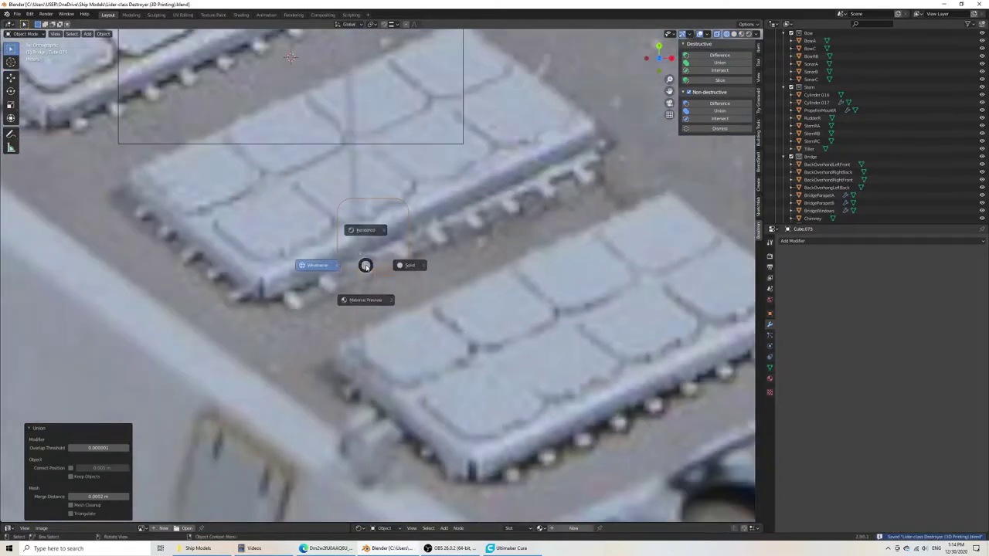
Step: In solid shading, move the hinged hatch cover onto the base plate's front corner, raising it about 0.31 m along Z
left_click(394, 275)
key("KP_7")
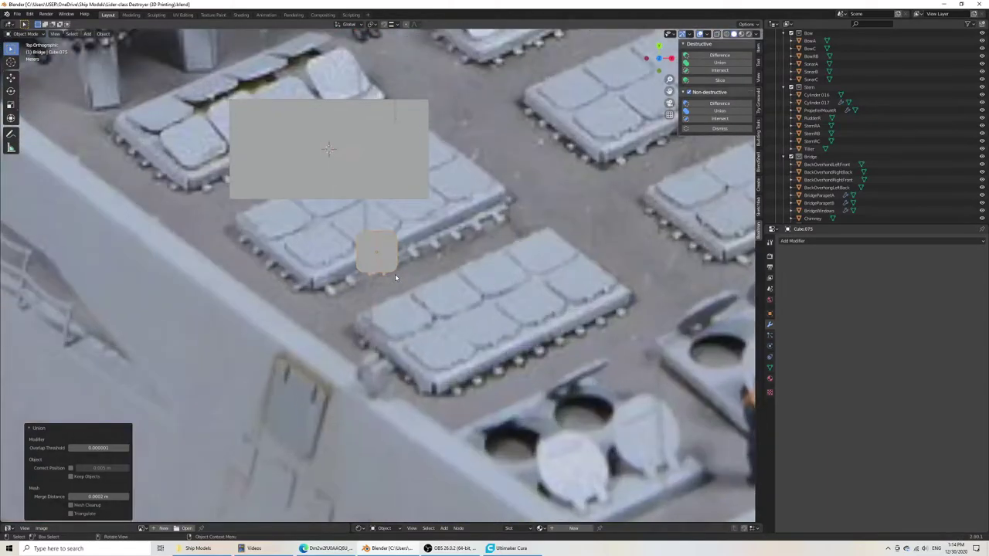
left_click(377, 249)
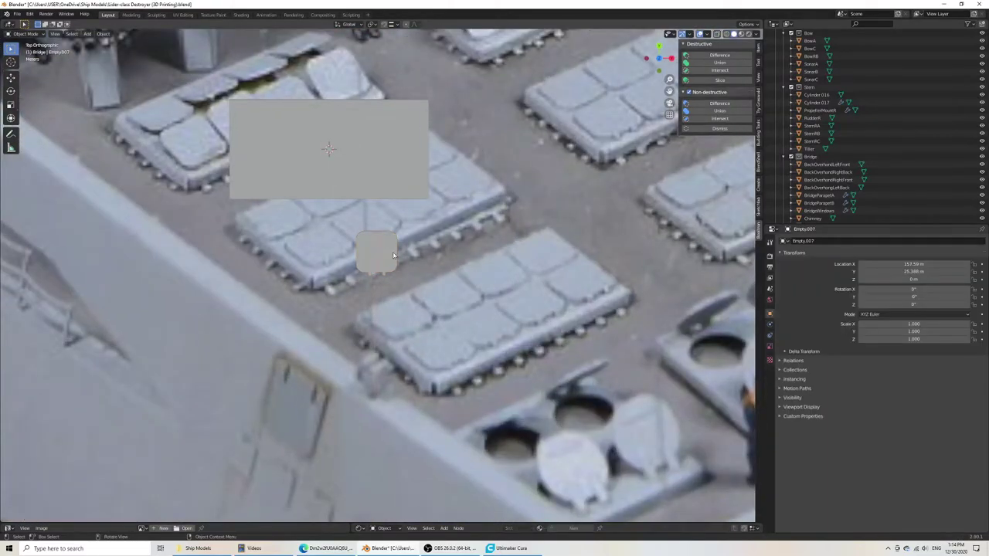
left_click(393, 255)
middle_click_drag(404, 295, 502, 369, "shift")
key("g")
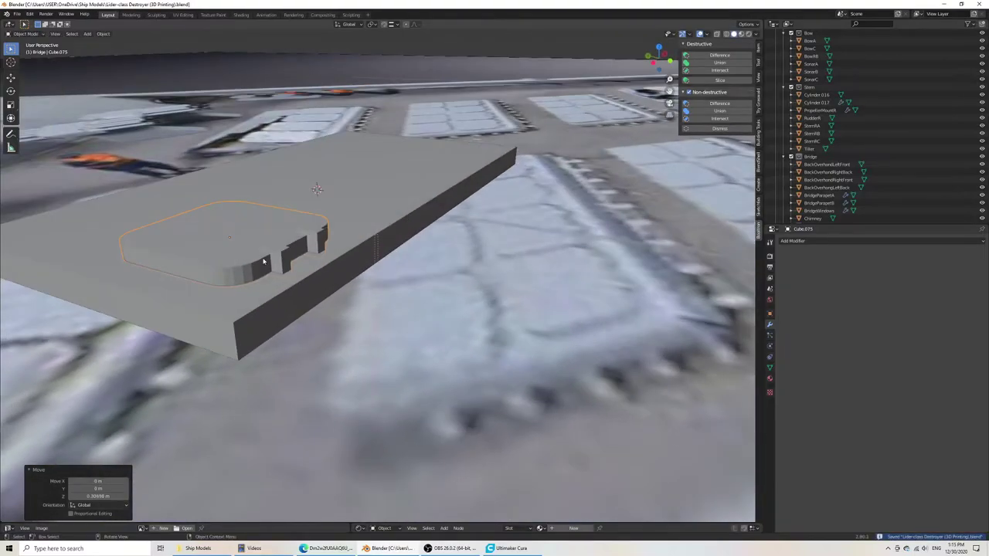
middle_click_drag(207, 285, 229, 265)
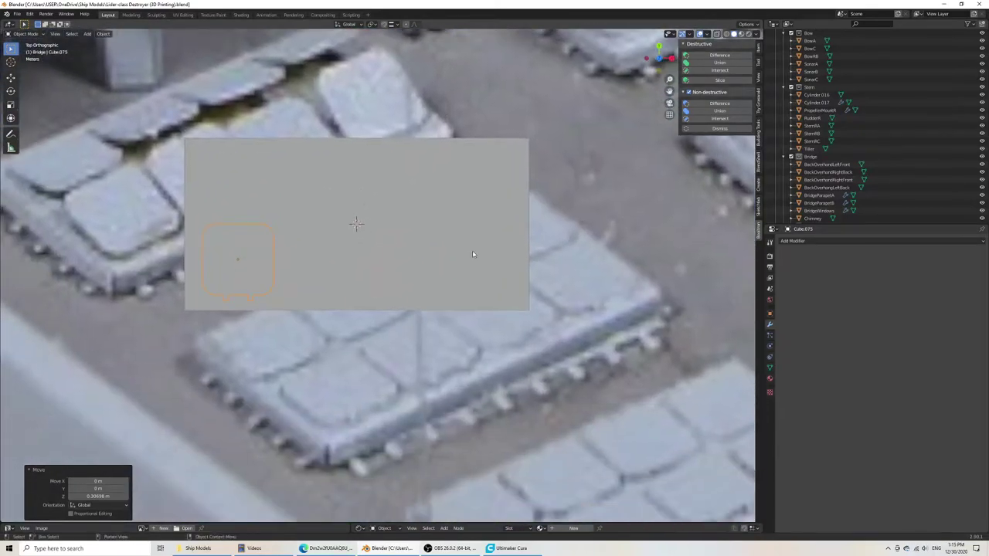
Step: Add an Array modifier with a fixed count of 2 to the hinged hatch cover
left_click(803, 241)
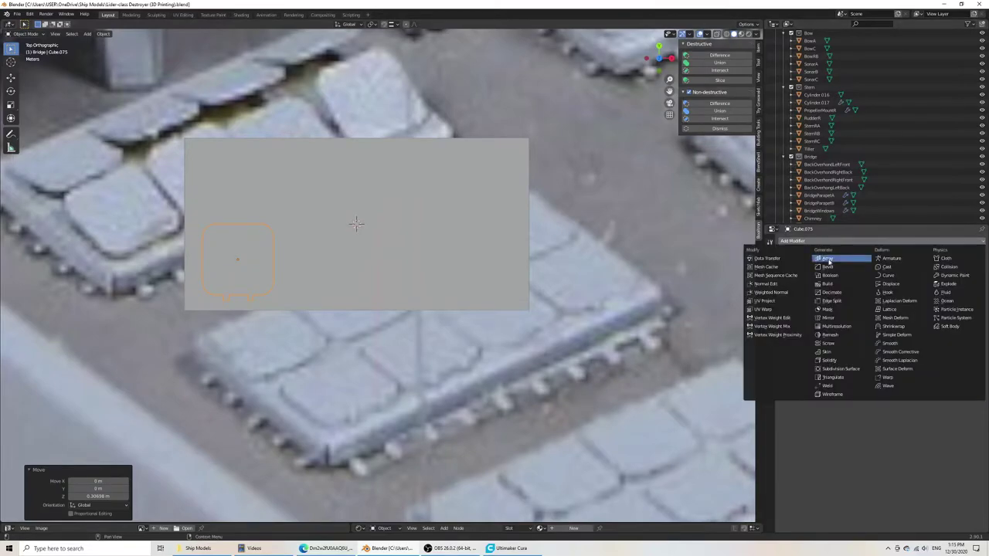
left_click(828, 259)
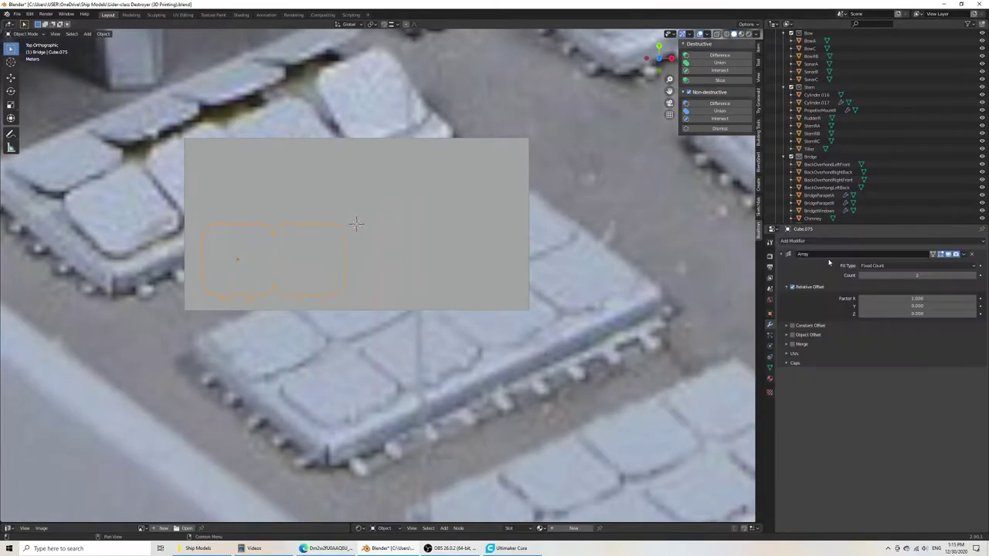
left_click(916, 275)
key("Return")
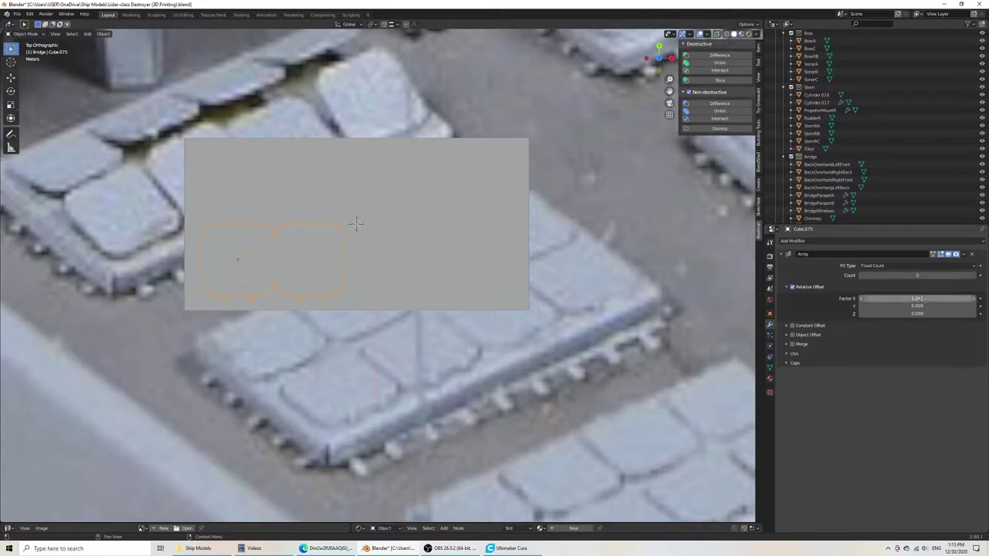
Step: Set the array's relative offset factors to 0 in X and 1.2 in Y
left_click(926, 299)
type("0")
key("Tab")
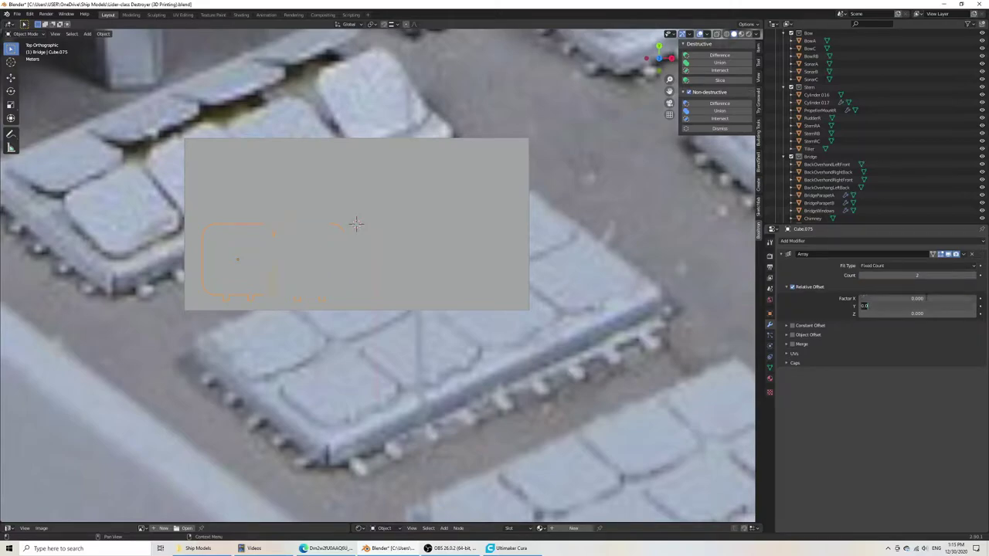
type("1.2")
key("Return")
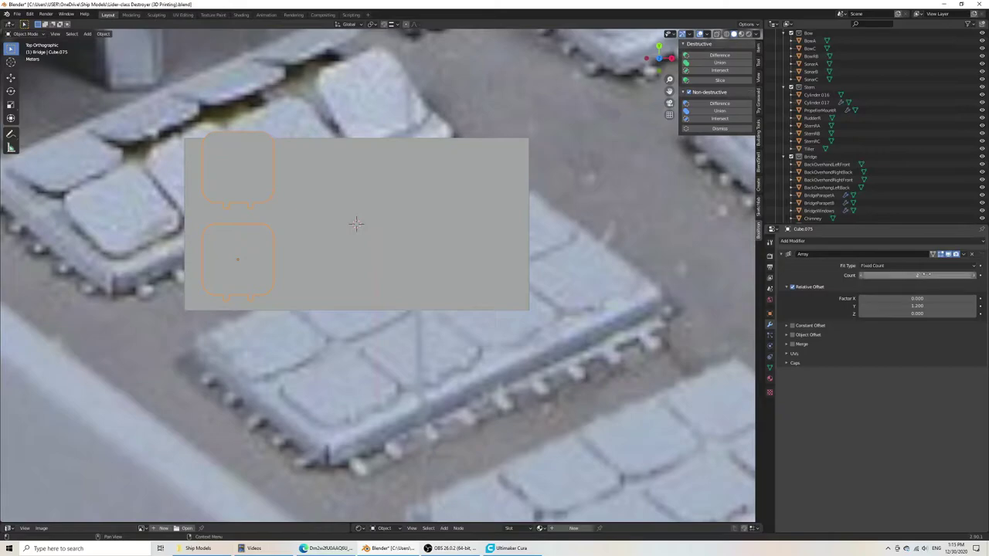
Step: Set the array's relative offset factors to 0 in Y and 1.2 in X
left_click(930, 304)
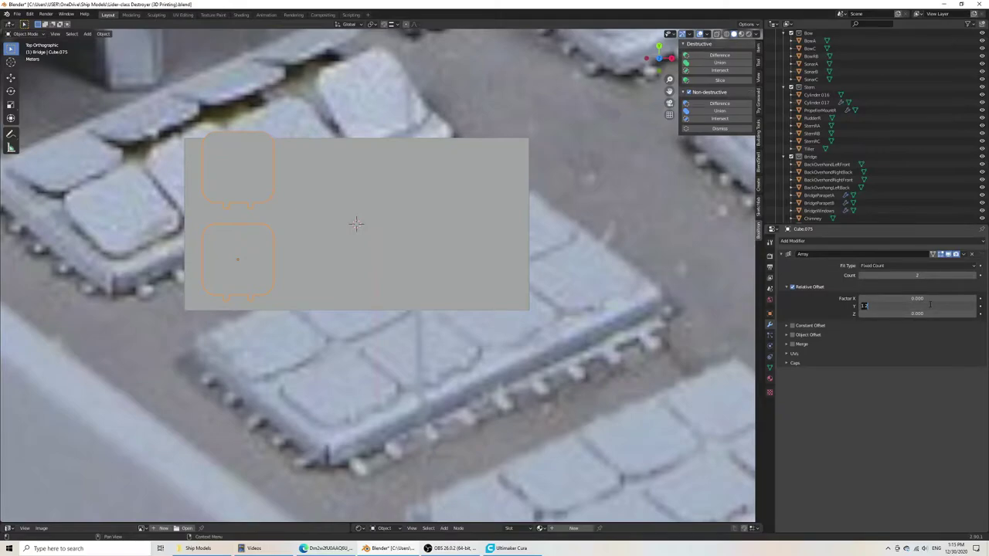
type("0")
key("Tab")
key("Tab")
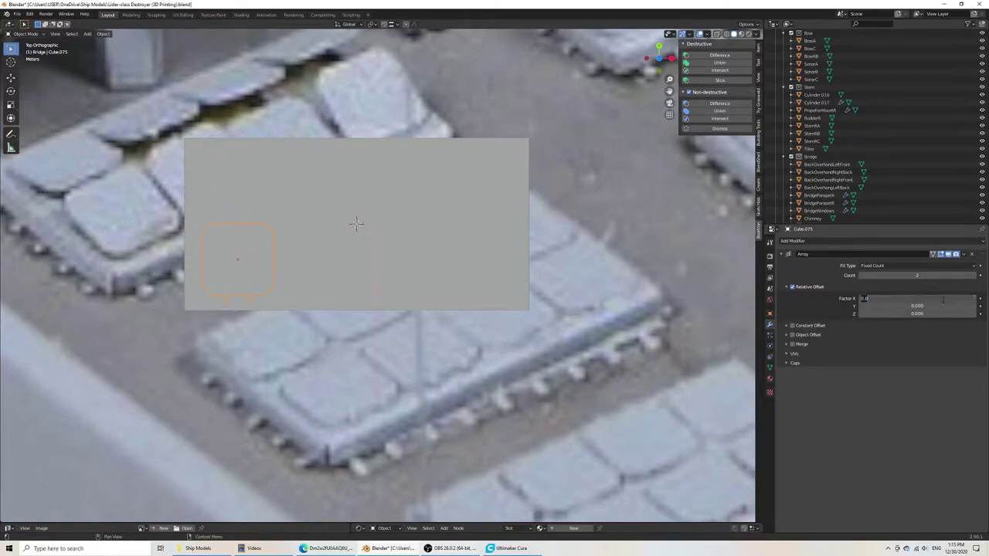
key("Return")
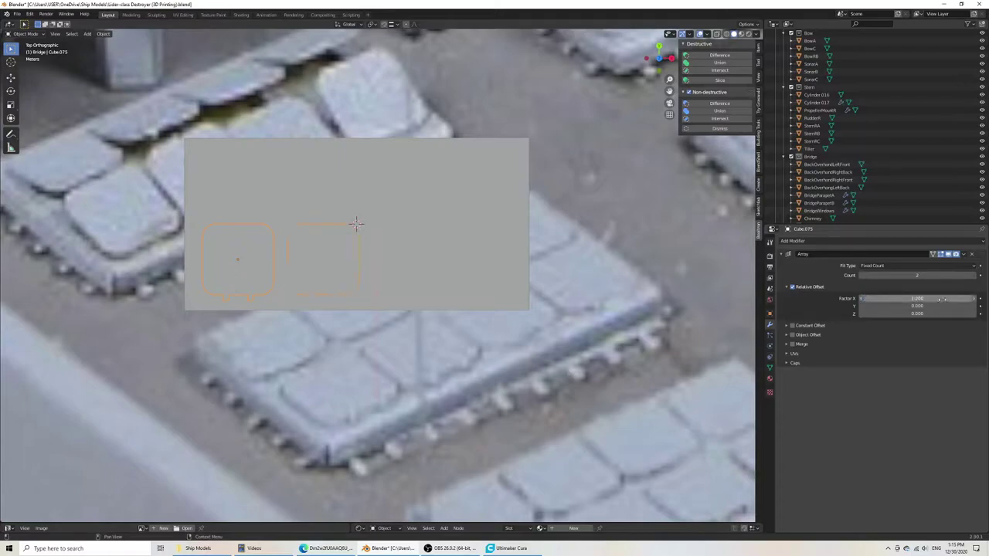
Step: Set the array count to 4 to make a row of hatch covers along the base plate
left_click(934, 275)
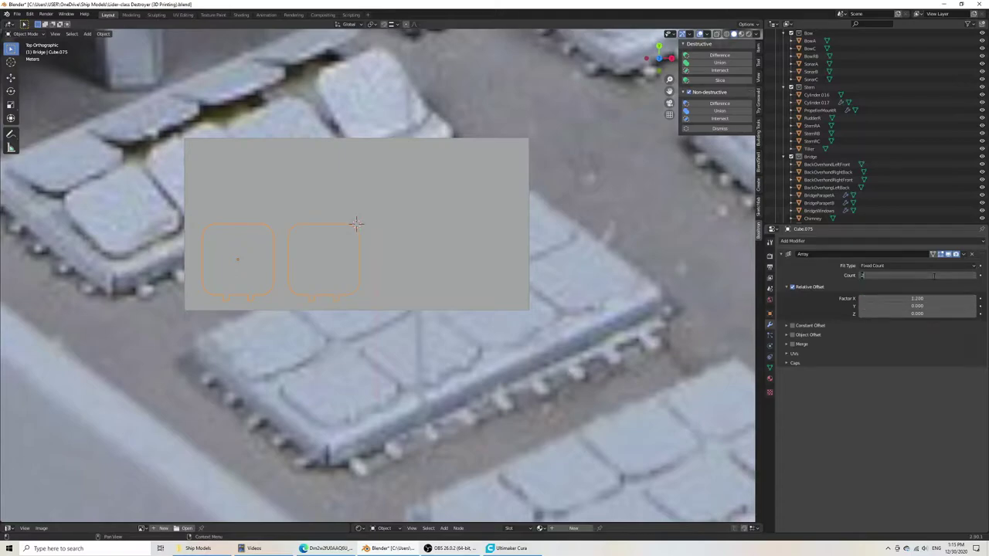
type("4")
key("Return")
middle_click_drag(448, 269, 335, 279, "shift")
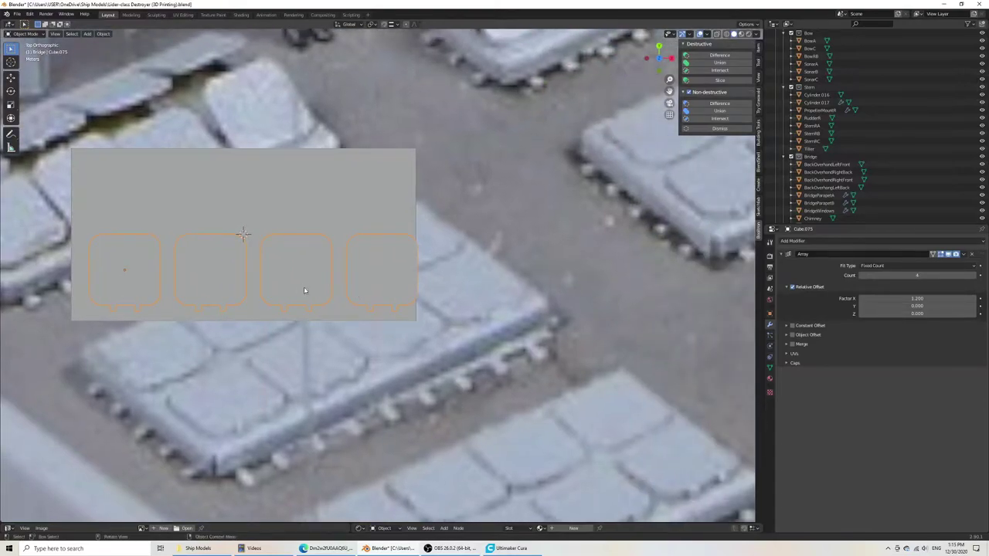
Step: Set the hatch array's relative offset factor X to 1.15
left_click(917, 298)
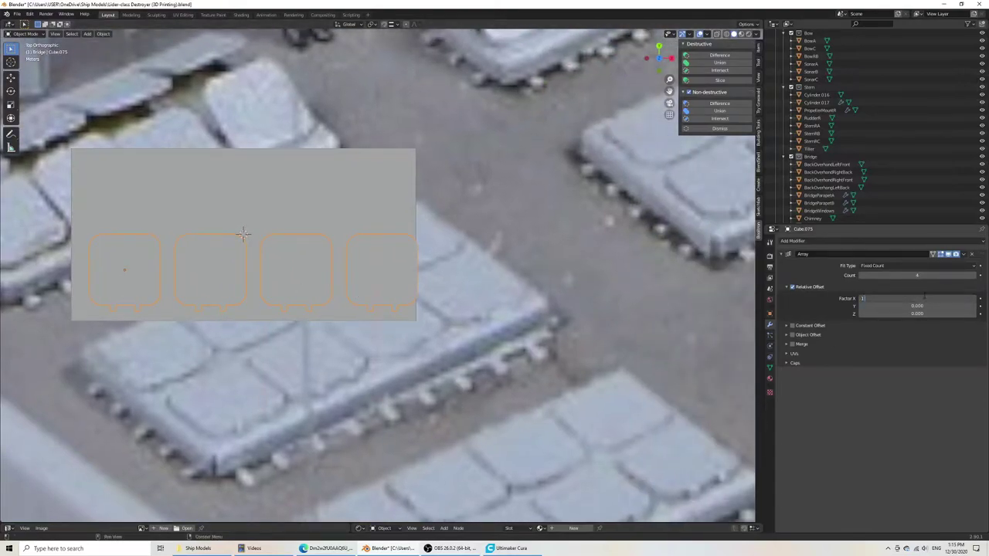
type(".15")
key("Return")
Step: Duplicate the row of hatch covers and move the copy about 2.39 m along Y to form a second row
middle_click_drag(444, 320, 518, 302, "shift")
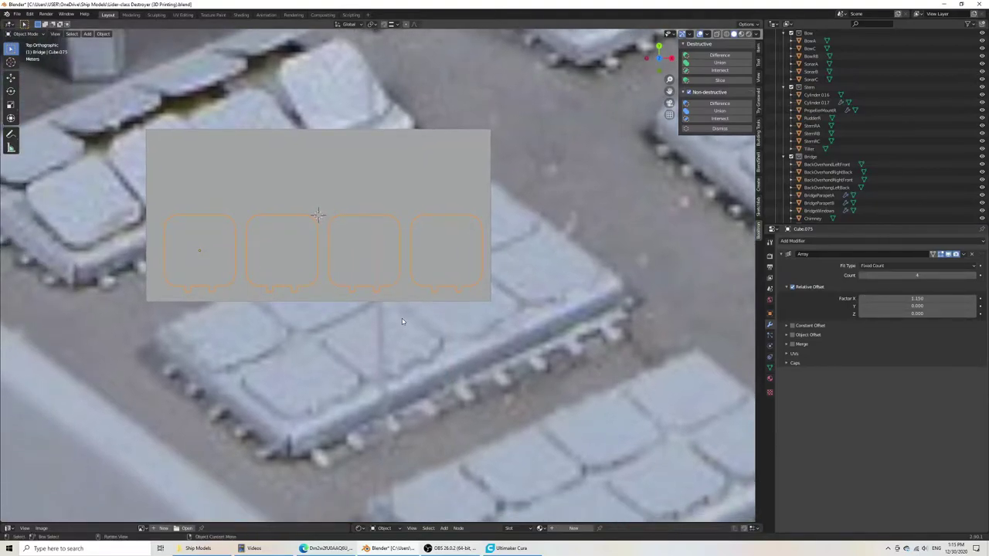
key("g")
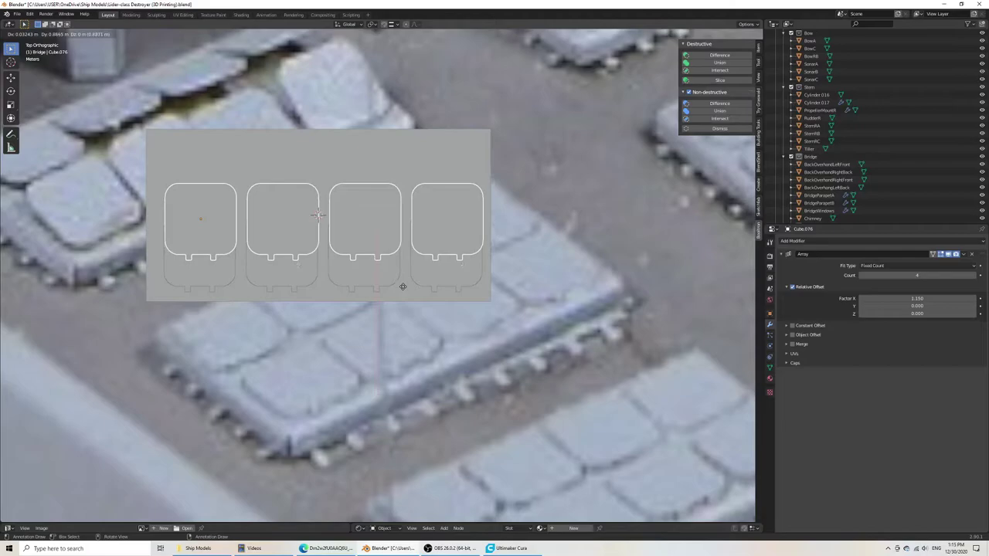
key("y")
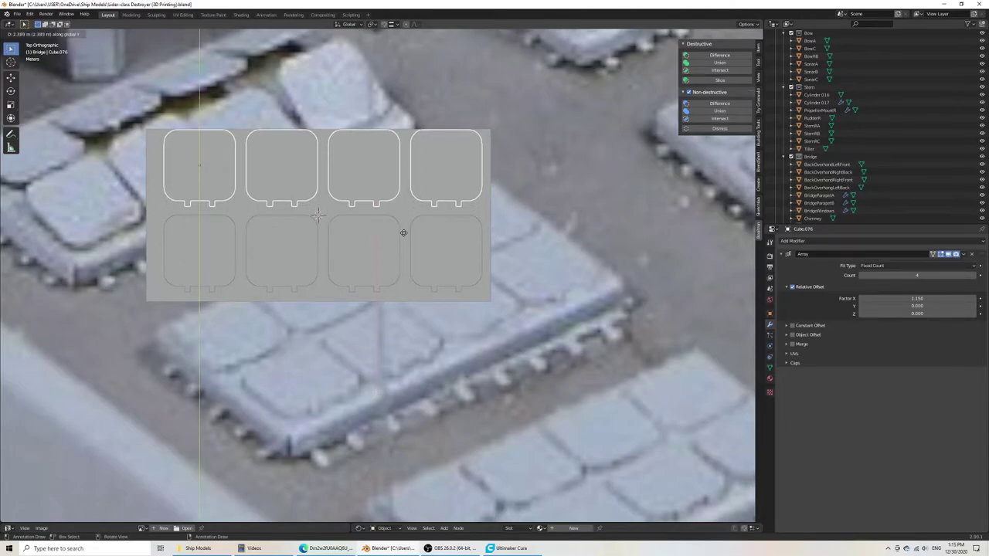
left_click(403, 232)
Step: Rotate the duplicated hatch row by 180° and move it about 6.9 m along X, back over the base plate
type("r180")
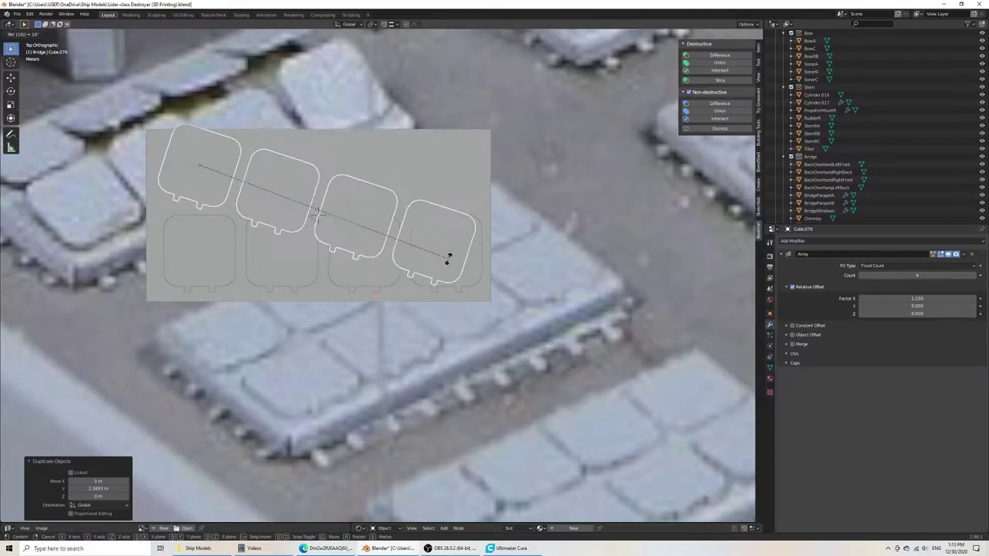
key("Return")
key("g")
key("x")
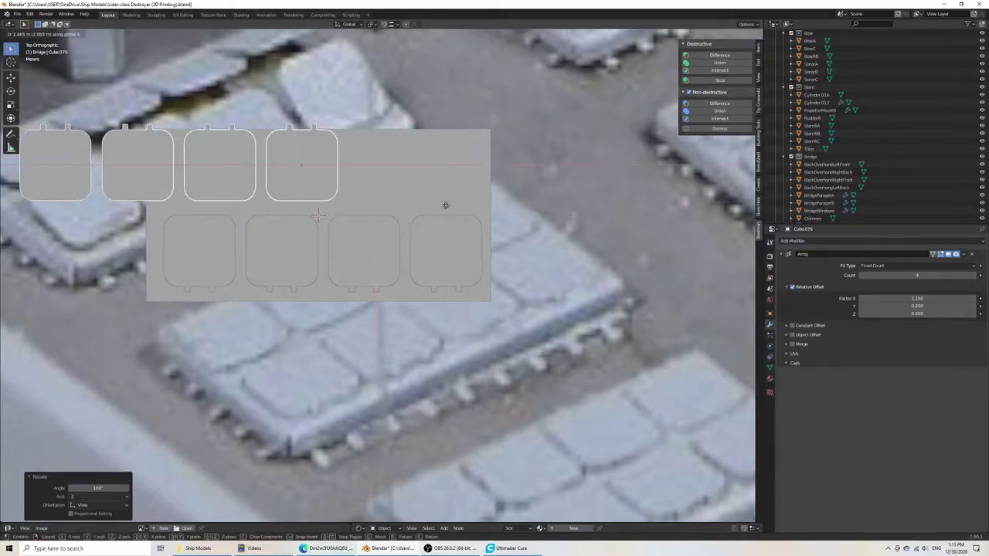
left_click(576, 208)
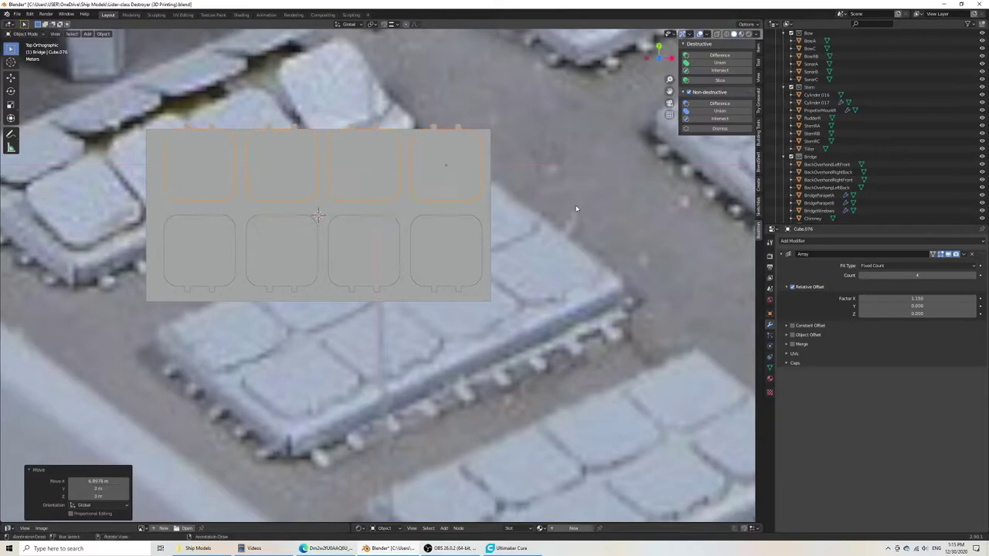
Step: Align the rotated hatch row with the original row along X using snapping, and save the file
middle_click_drag(576, 208, 560, 235, "shift")
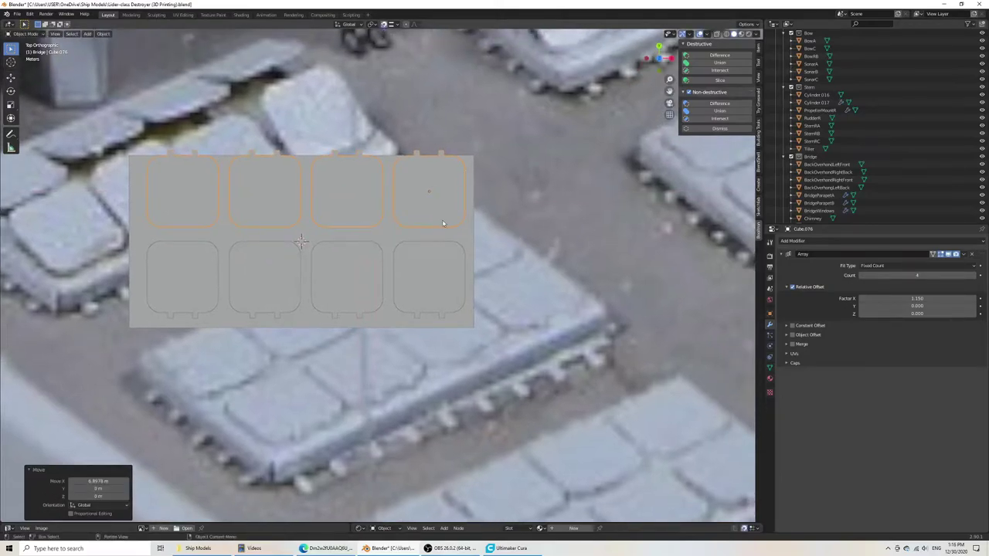
scroll(493, 242, "up", 3)
key("g")
key("x")
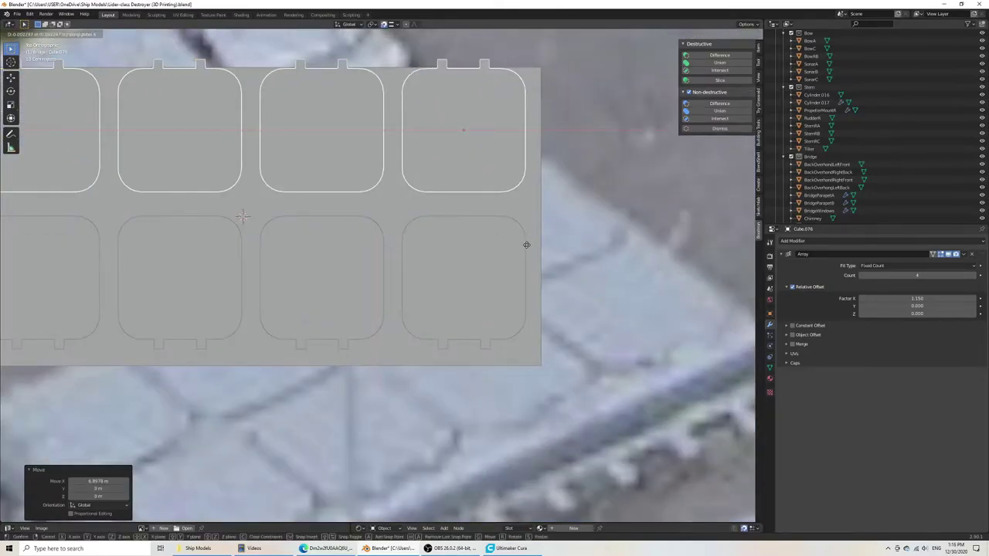
left_click(527, 255)
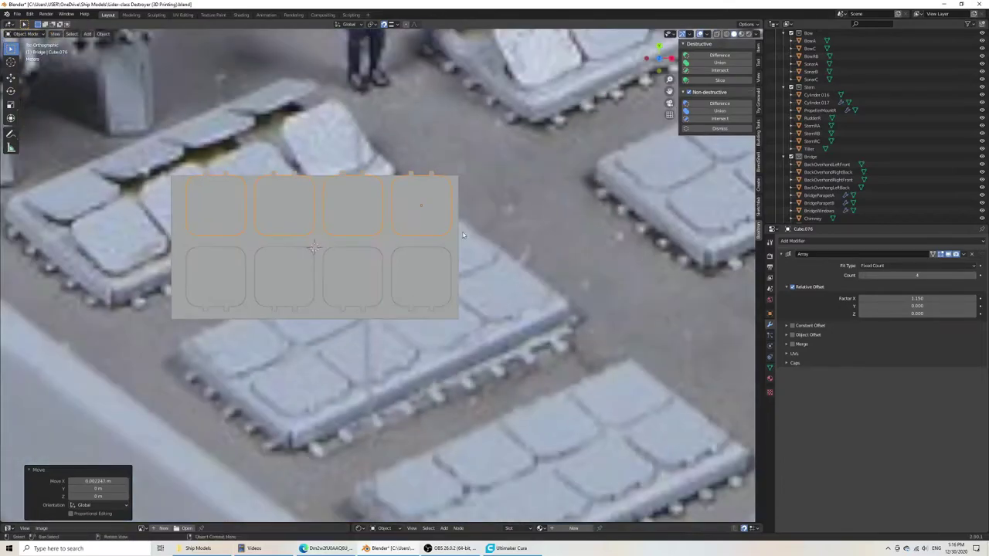
key("ctrl+s")
Step: Turn off snapping and move the rotated hatch row along Y, slightly closer to the original row
middle_click_drag(437, 288, 476, 340)
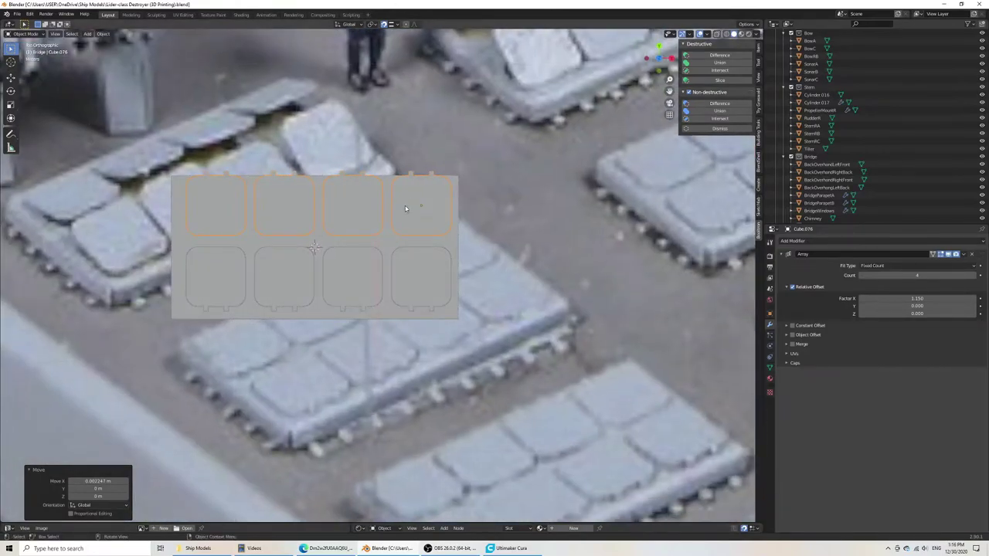
key("ctrl+z")
left_click(384, 25)
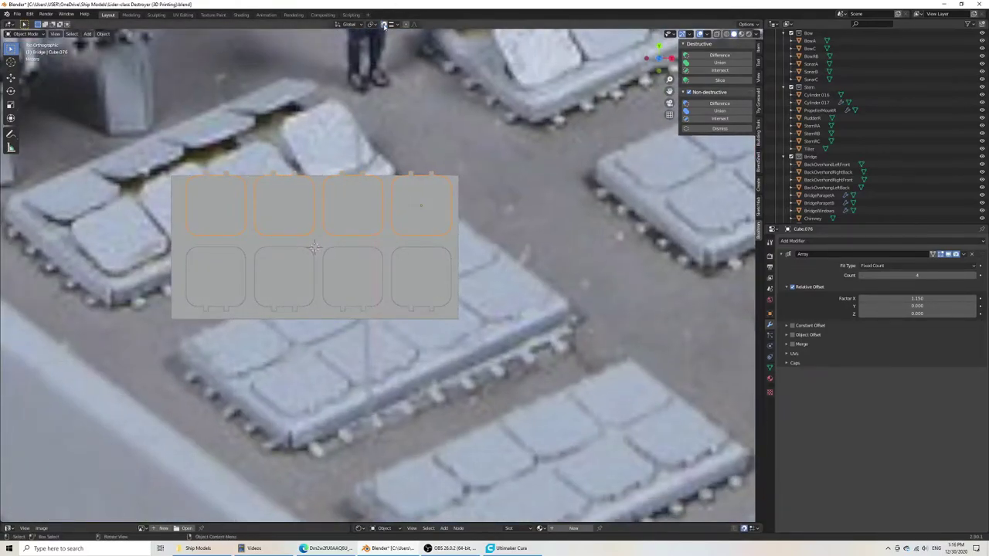
key("KP_Decimal")
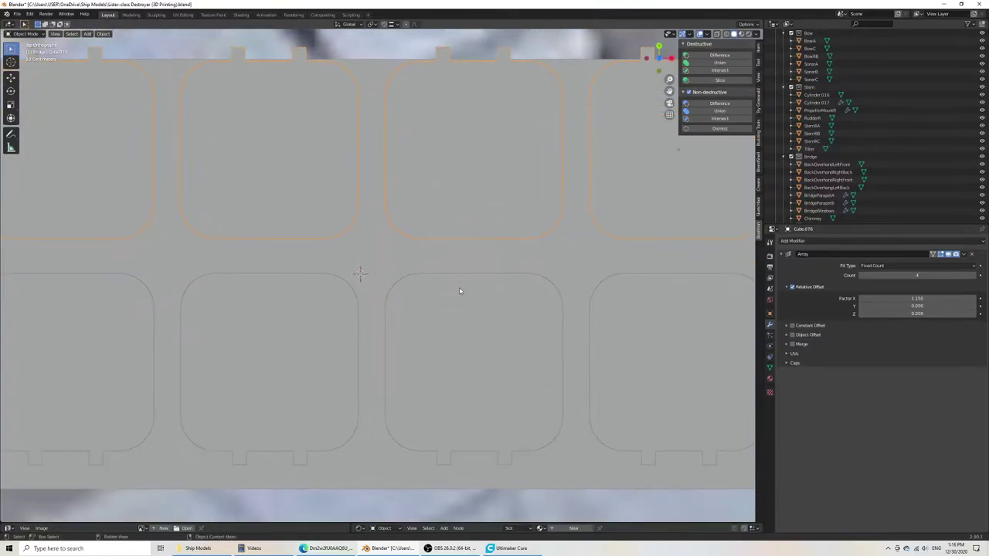
key("g")
key("x")
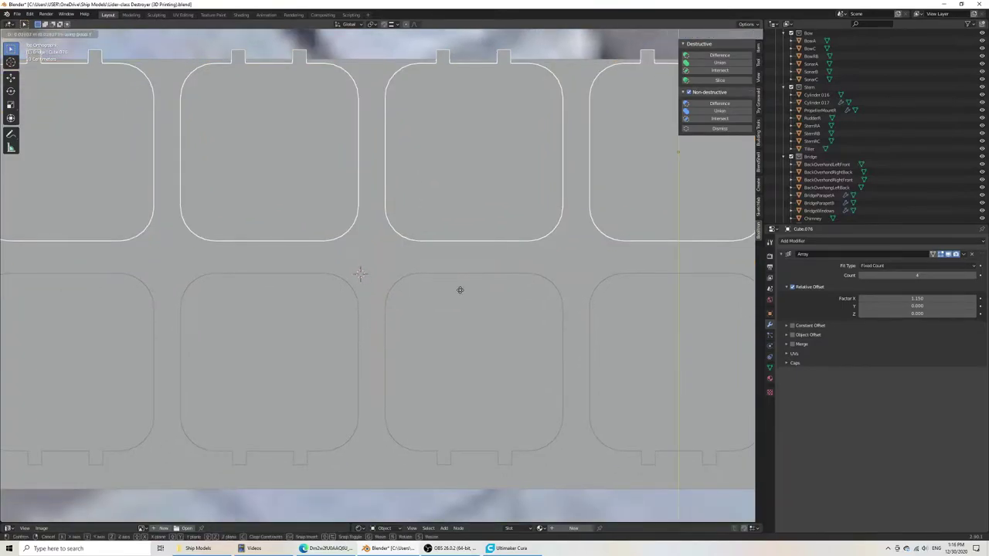
key("y")
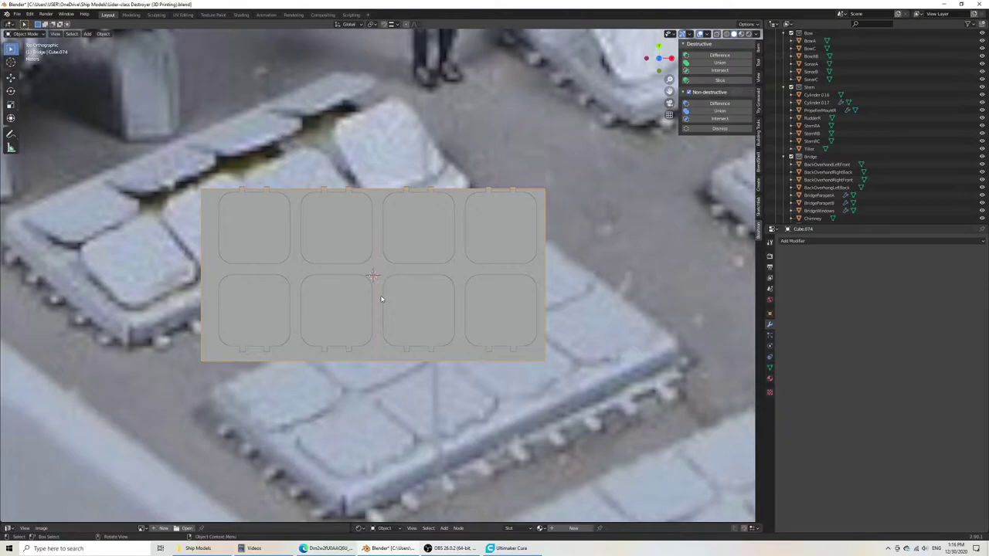
Step: Centre the base plate under the hatches by moving it about 0.15 m in X and 0.16 m in Y, and scale its mesh about 1.06 along Y
key("g")
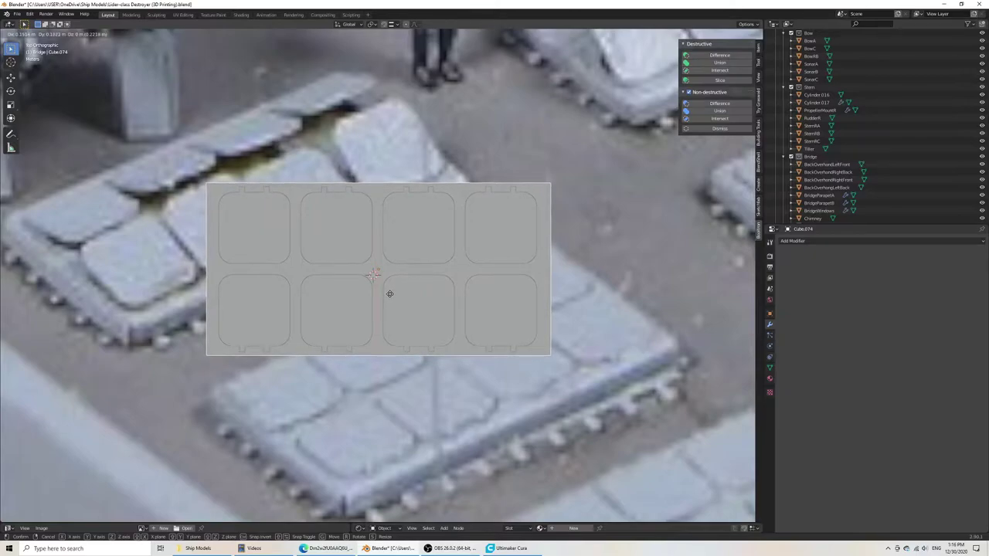
left_click(390, 294)
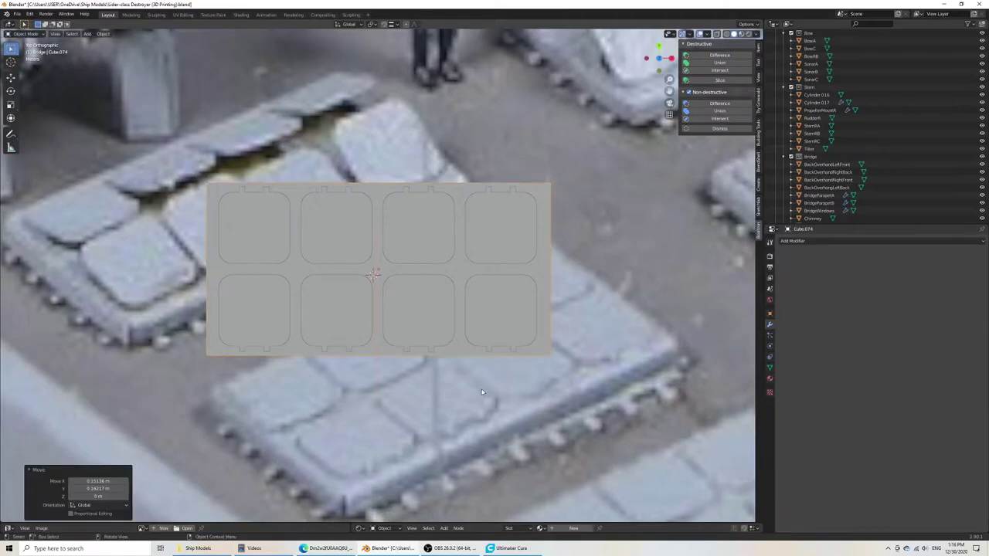
key("Tab")
key("s")
key("y")
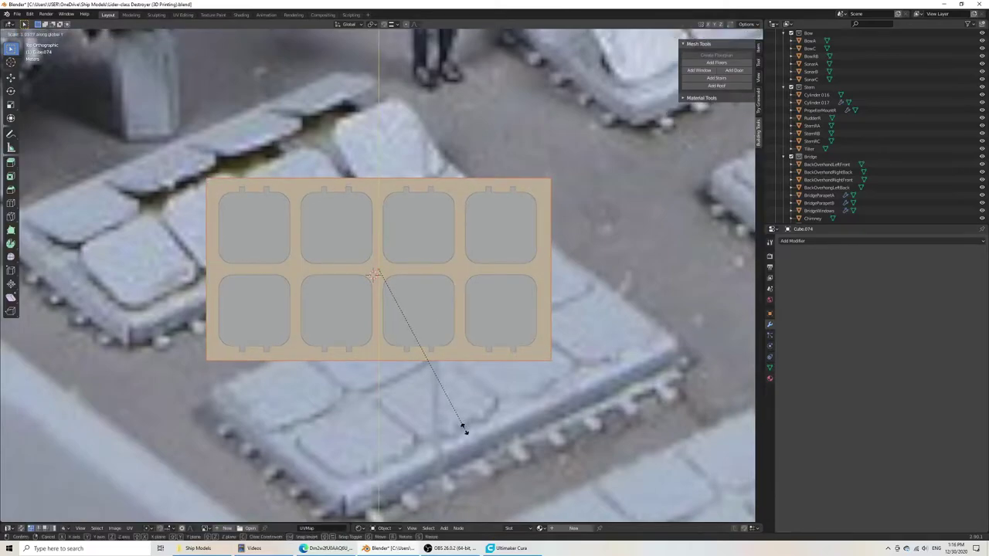
left_click(464, 429)
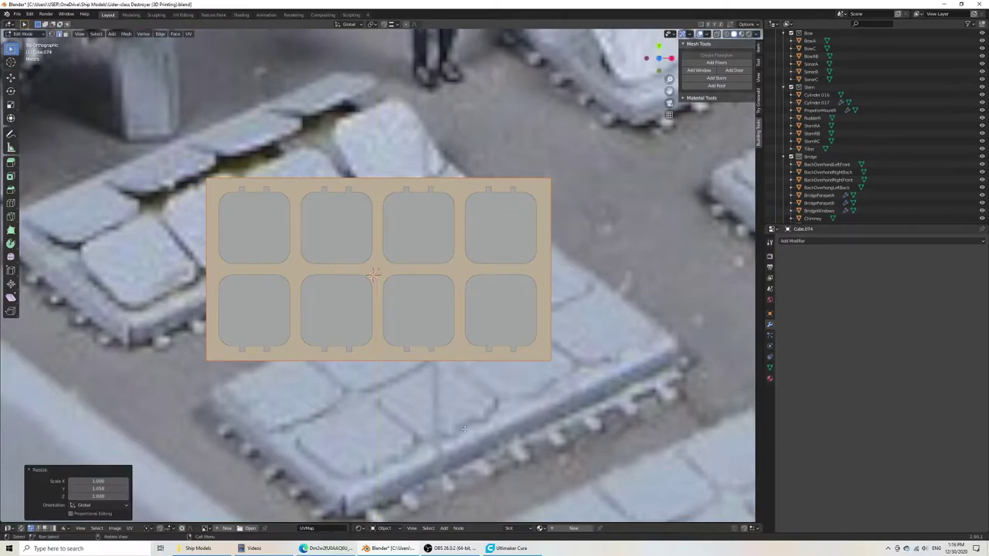
key("ctrl+s")
key("Tab")
Step: Bevel the top perimeter edges of the base plate with 4 segments
middle_click_drag(465, 429, 287, 311)
key("Tab")
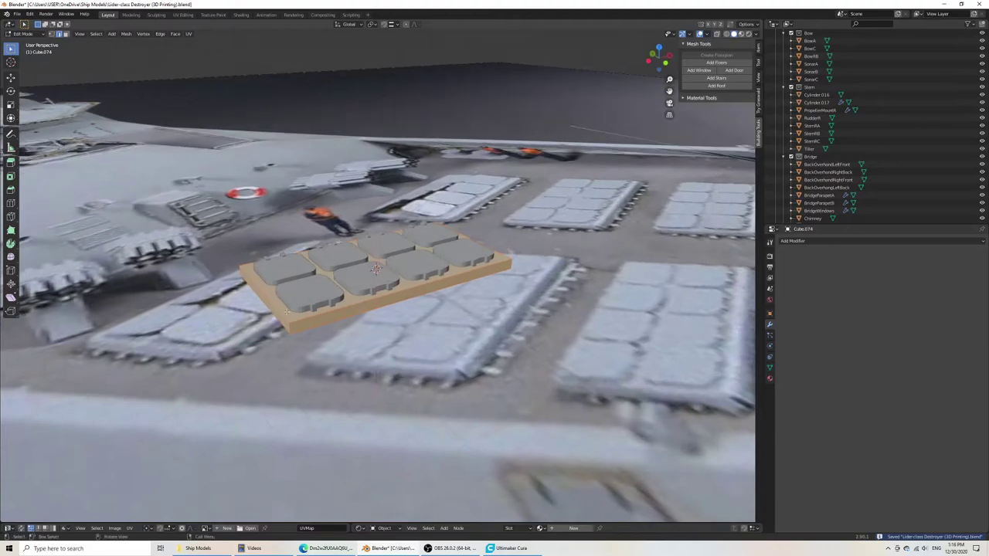
key("alt+a")
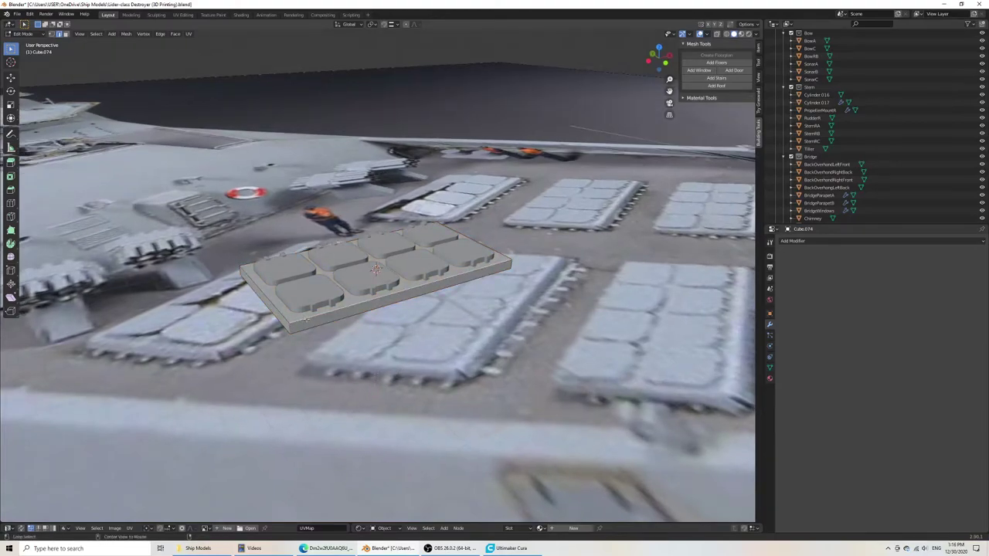
left_click(273, 305, "alt")
middle_click_drag(275, 307, 454, 323)
key("ctrl+l")
key("alt+a")
left_click(460, 312, "alt")
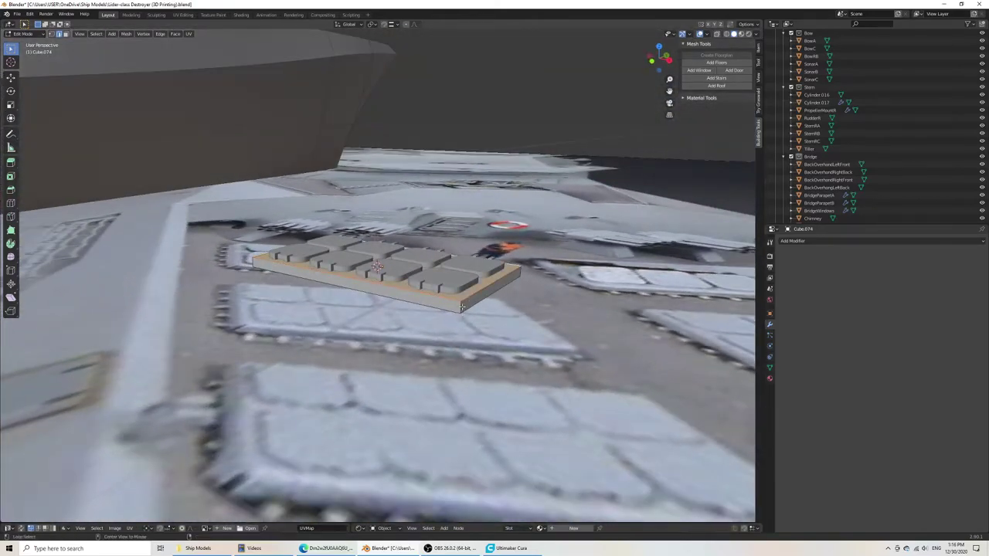
middle_click_drag(458, 309, 409, 306)
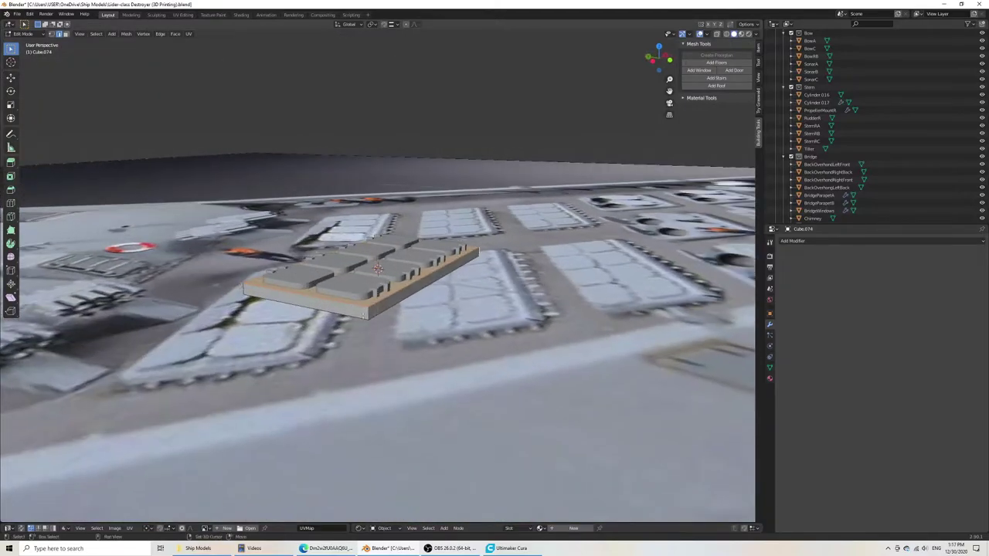
middle_click_drag(340, 328, 494, 351)
key("ctrl+b")
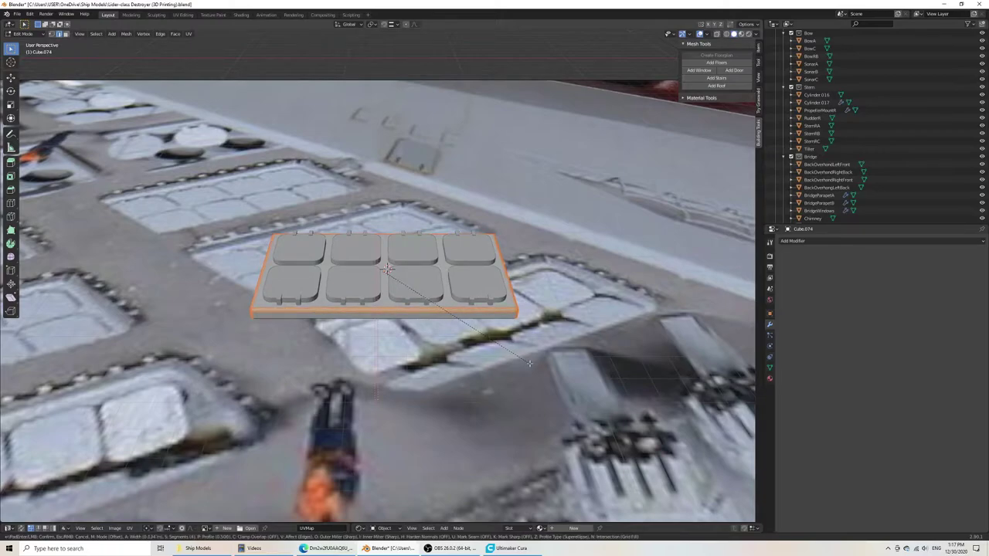
left_click(529, 363)
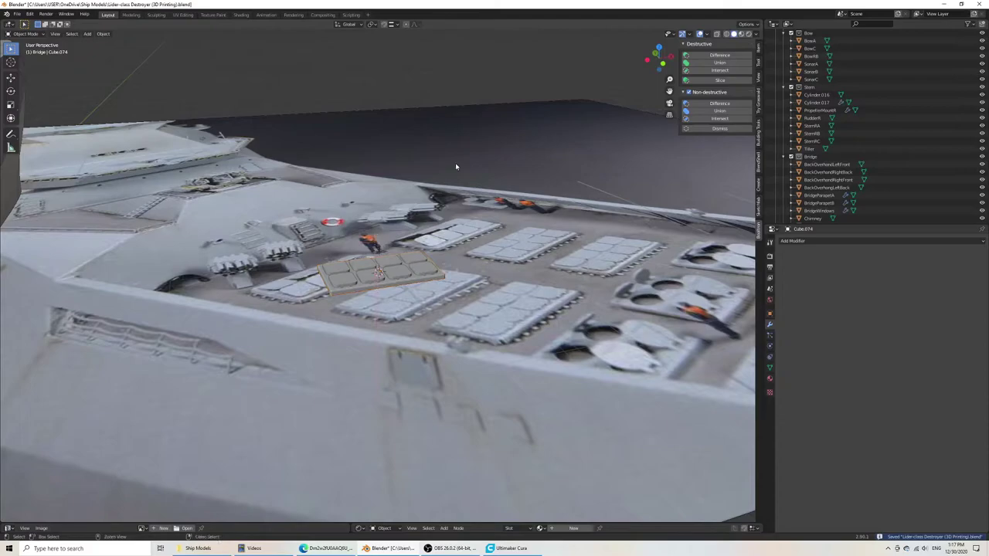
Step: Move the base plate's bottom face about 0.05 m down along Z and save the file
scroll(433, 232, "up", 5)
middle_click_drag(393, 370, 369, 309)
key("Tab")
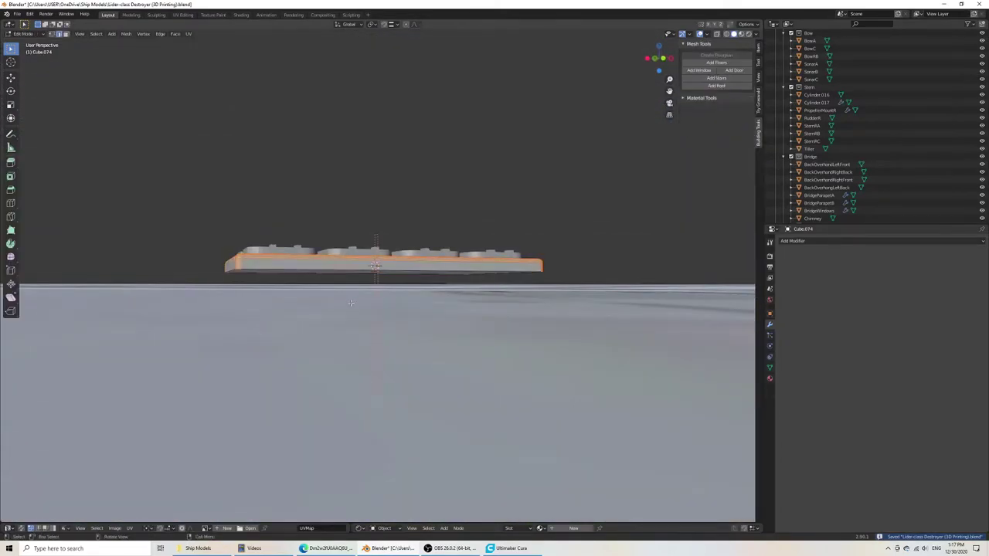
scroll(358, 270, "up", 3)
key("alt+a")
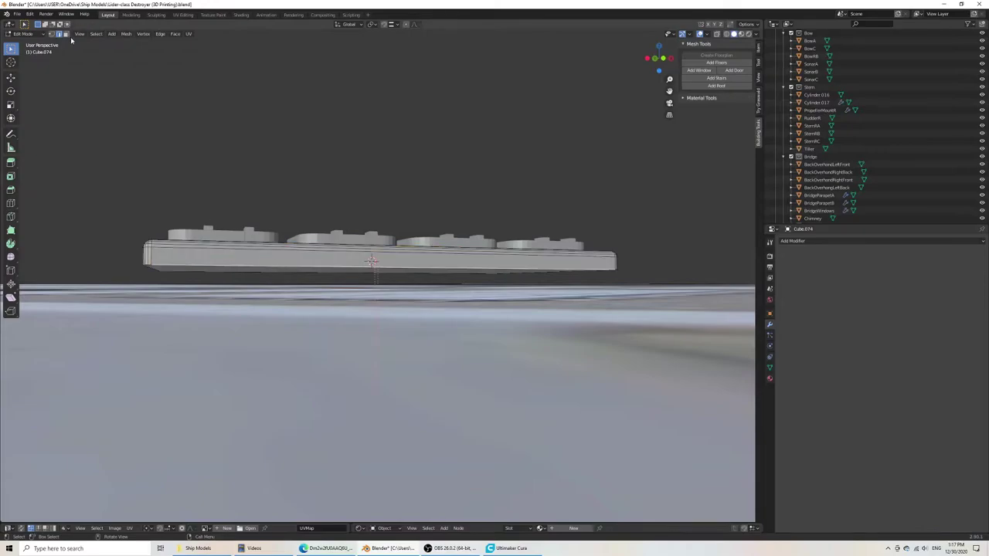
key("3")
left_click(275, 272)
key("g")
key("z")
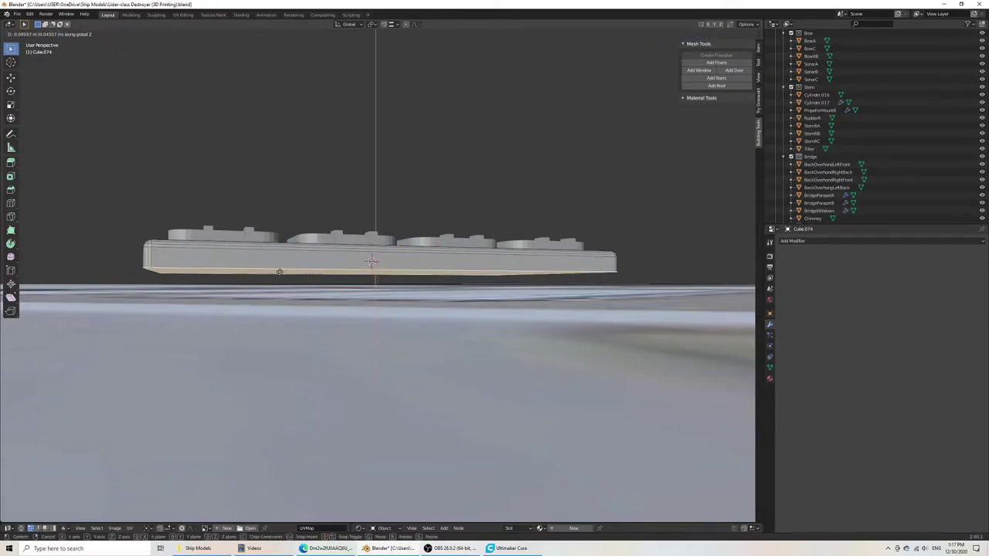
left_click(280, 272)
key("ctrl+s")
key("Tab")
Step: Add a cube at the centre of the hatch plate and scale its mesh down to a small block
middle_click_drag(413, 183, 524, 418)
scroll(430, 366, "down", 6)
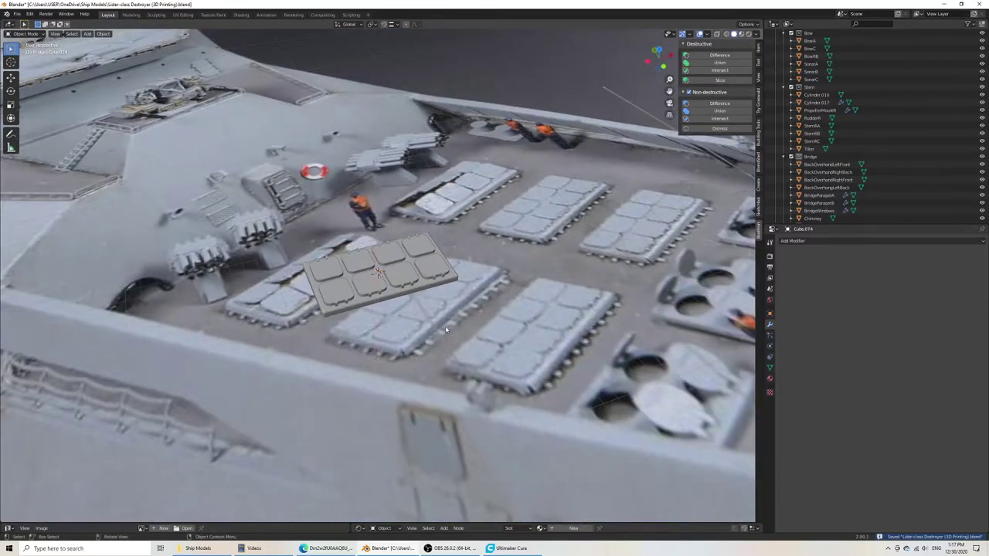
left_click(450, 238)
key("shift+a")
mouse_move(446, 255)
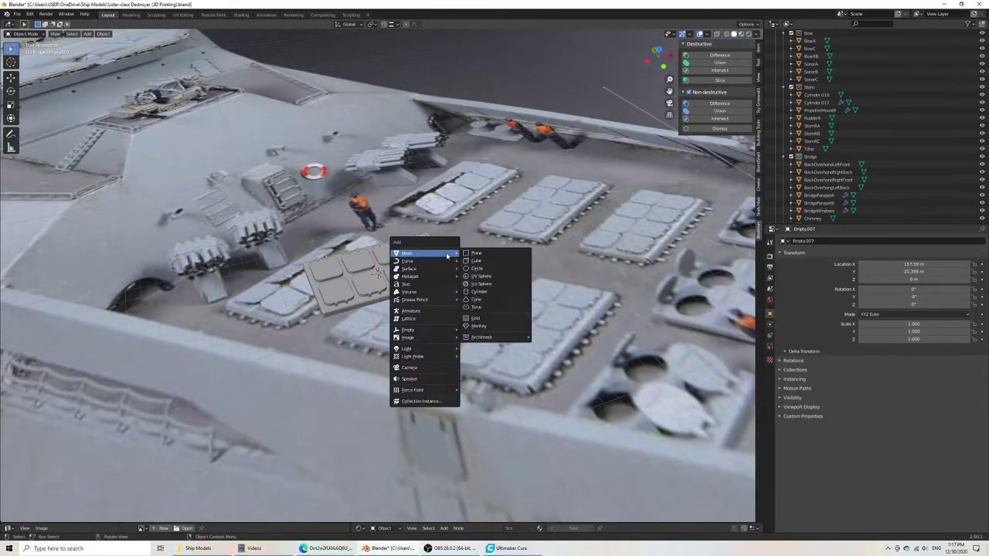
left_click(487, 260)
key("KP_7")
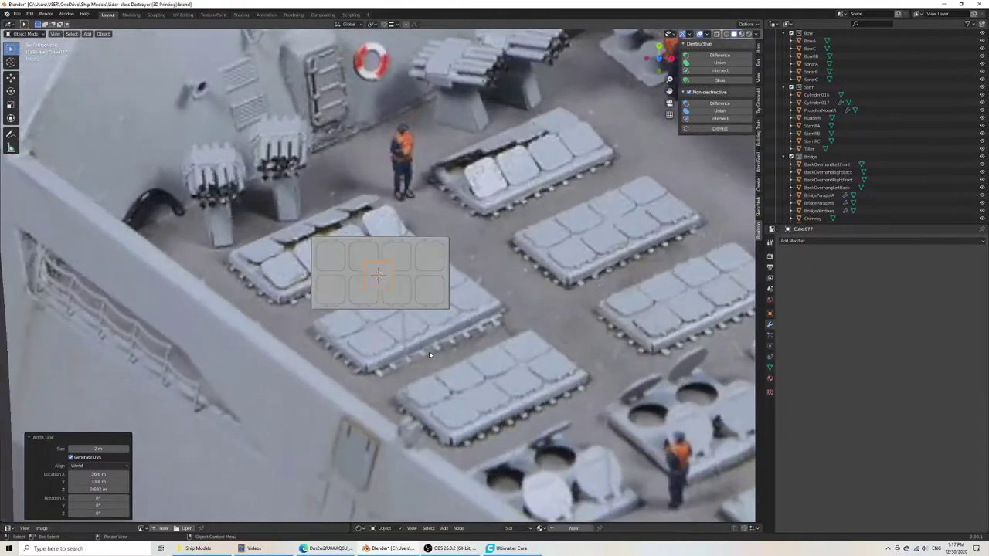
key("Tab")
key("s")
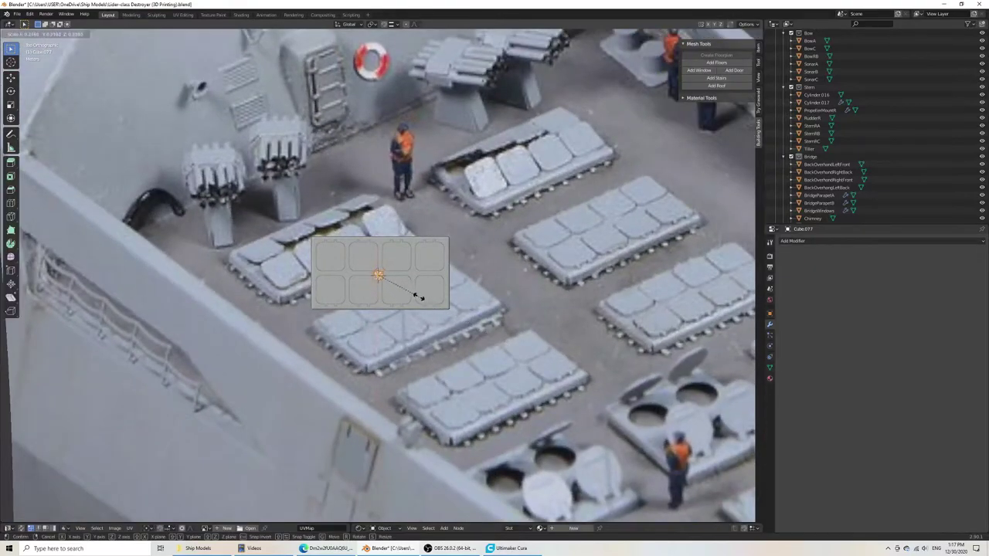
left_click(402, 287)
Step: Move the small cube about -4.04 m in X and -2.56 m in Y, beside the base plate's corner
key("Tab")
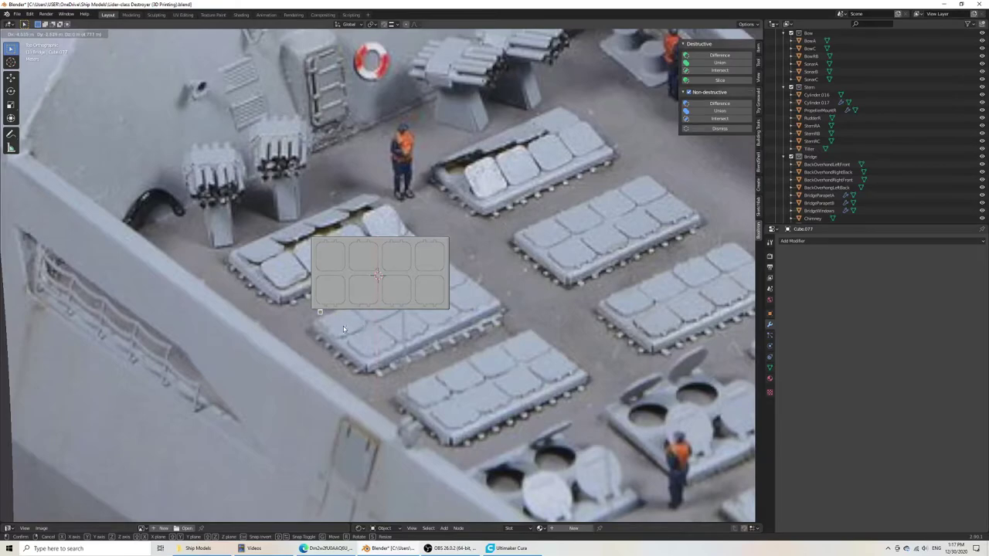
left_click(344, 329)
middle_click_drag(344, 329, 456, 310, "shift")
scroll(444, 332, "up", 8)
middle_click_drag(542, 447, 612, 357)
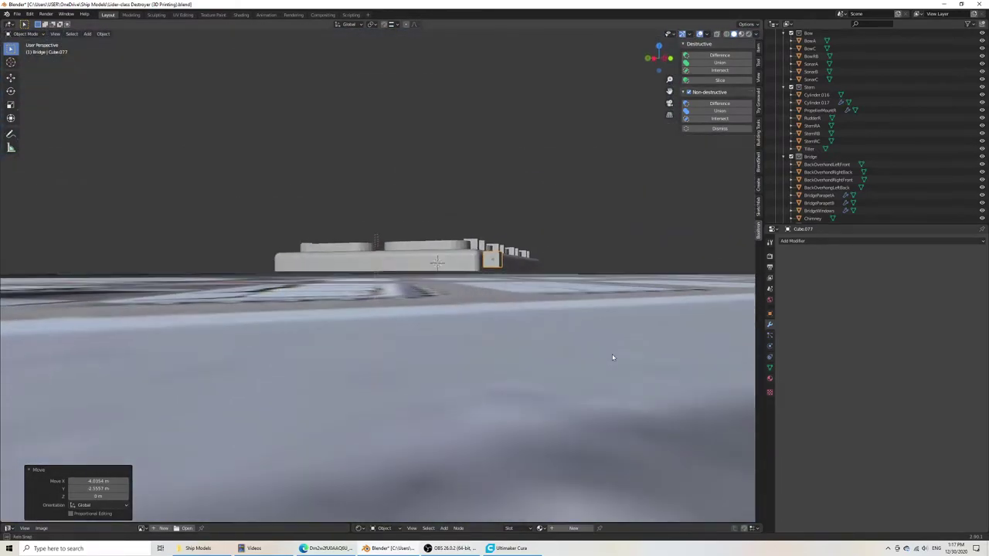
Step: Lower the small cube about 0.12 m along Z so it sits level with the base plate's underside
middle_click_drag(598, 305, 538, 335, "shift")
scroll(539, 335, "up", 4)
middle_click_drag(468, 316, 397, 286, "shift")
middle_click_drag(451, 323, 446, 332)
key("g")
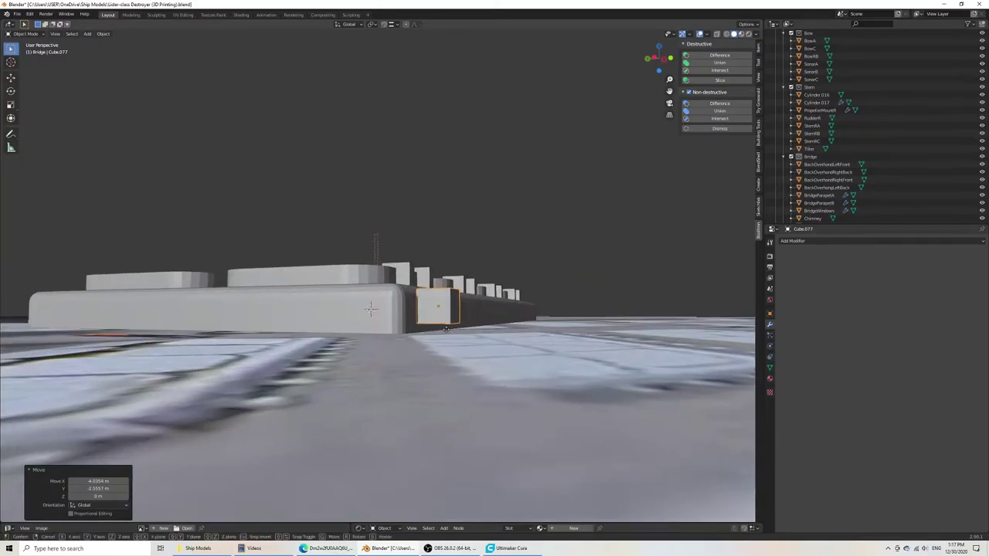
key("z")
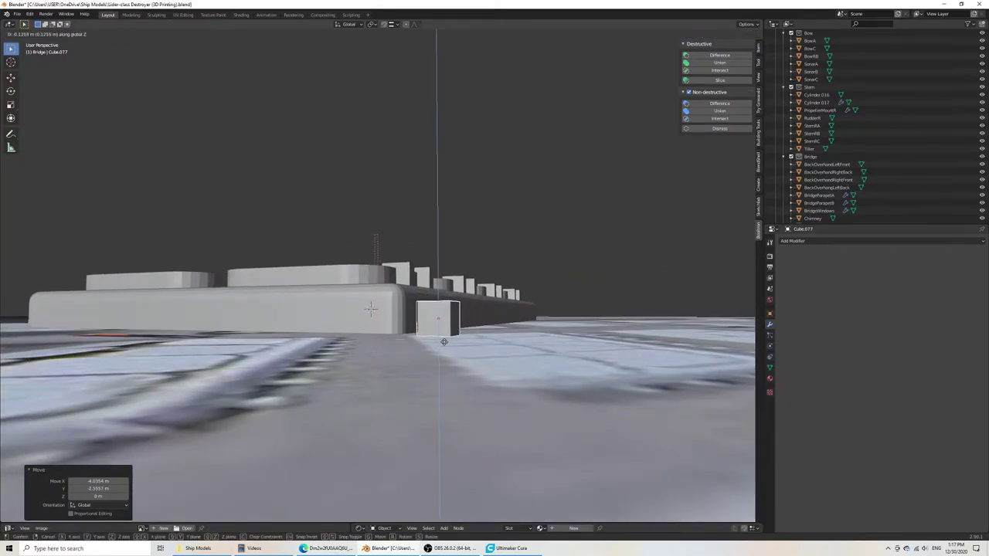
left_click(444, 341)
mouse_move(445, 337)
middle_mouse_down()
mouse_move(481, 349)
mouse_move(456, 349)
middle_mouse_up()
Step: Lower the small cube's top face along Z to make a flatter block
key("Tab")
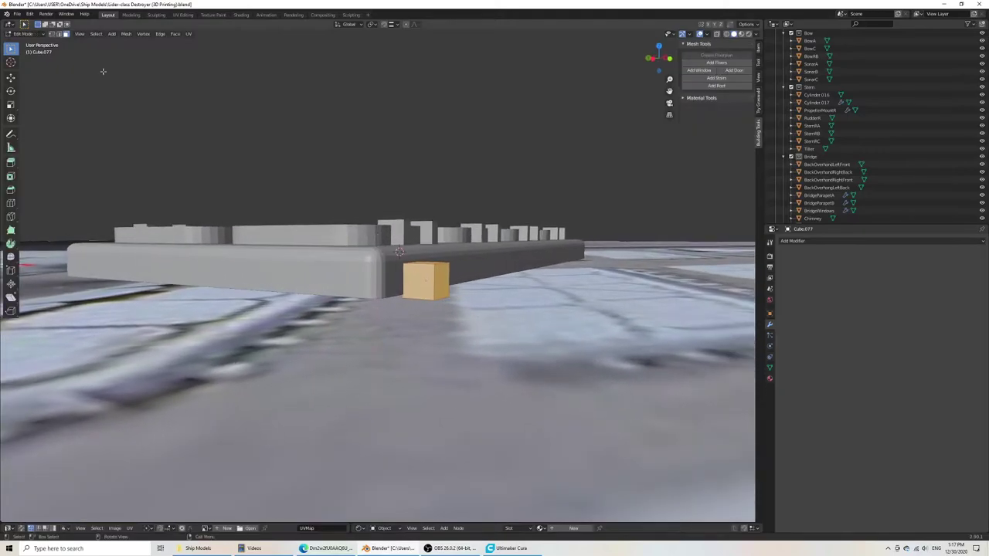
middle_click_drag(381, 255, 569, 228)
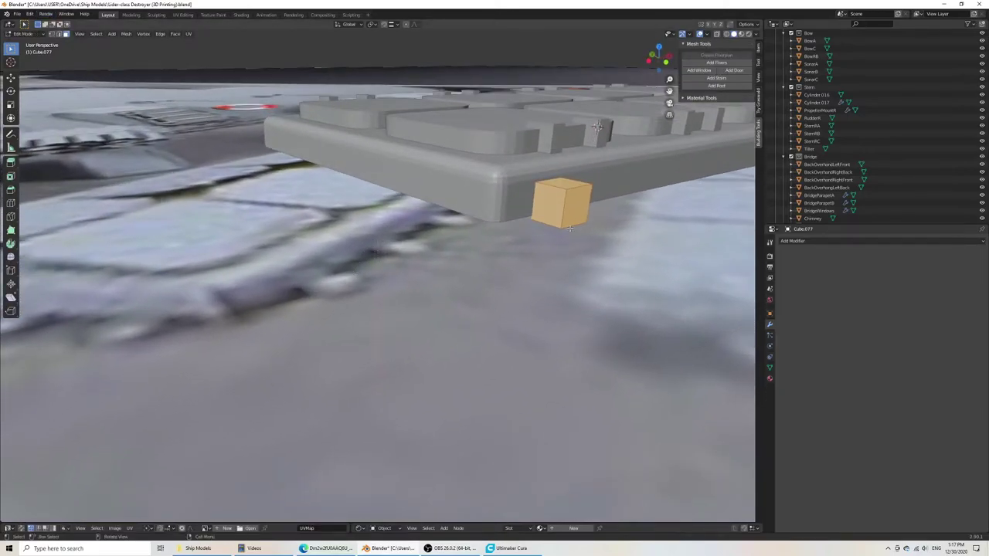
left_click(567, 183)
key("g")
key("z")
left_click(500, 246)
Step: Add a loop cut through the block and extrude the half nearest the base plate upward into an L-shaped bracket
middle_click_drag(499, 247, 452, 156)
key("ctrl+r")
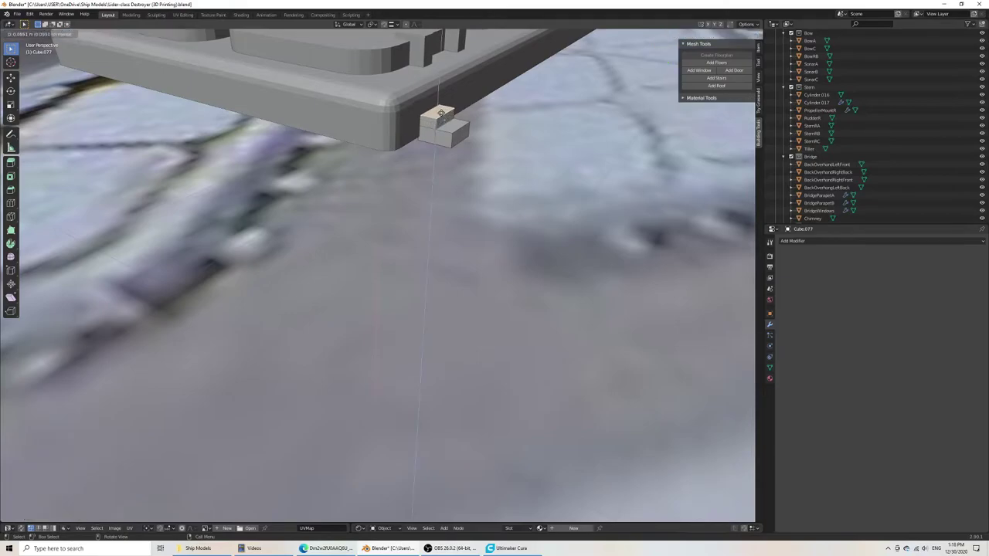
left_click(441, 105)
middle_click_drag(491, 254, 516, 238)
key("Tab")
Step: Raise the L-shaped bracket about 0.013 m along Z to align it with the base plate's bottom edge
key("KP_7")
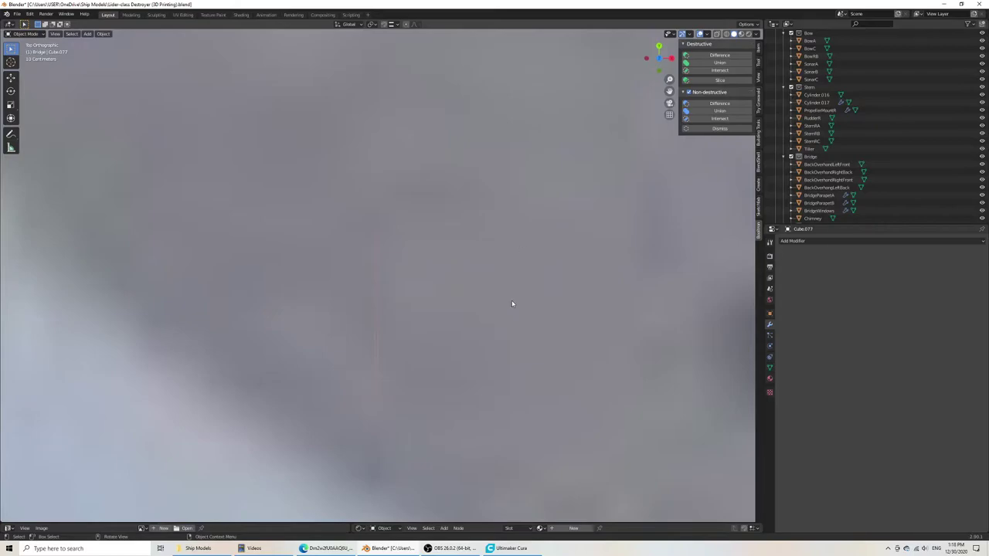
scroll(512, 303, "down", 5)
middle_click_drag(511, 304, 365, 264, "shift")
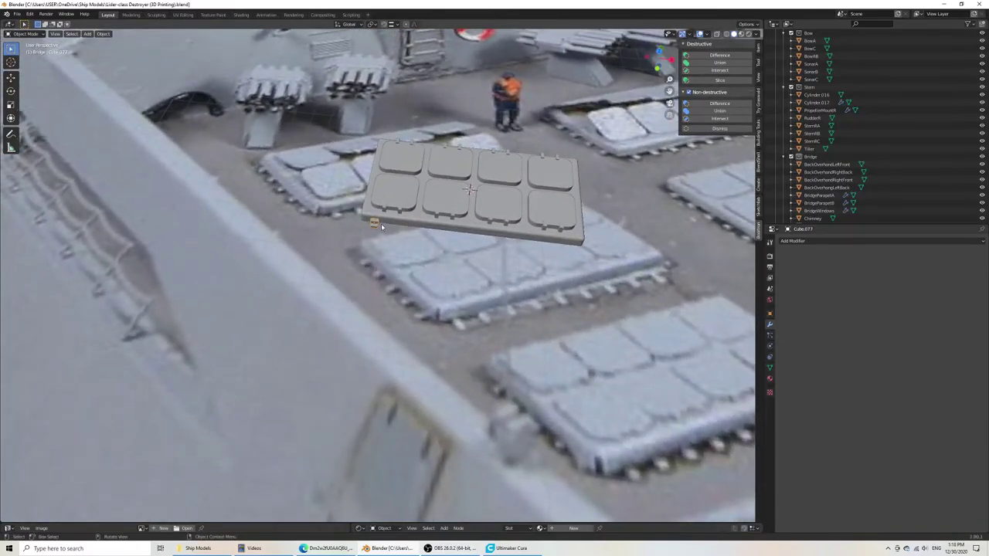
middle_click_drag(459, 322, 477, 298)
scroll(341, 290, "up", 7)
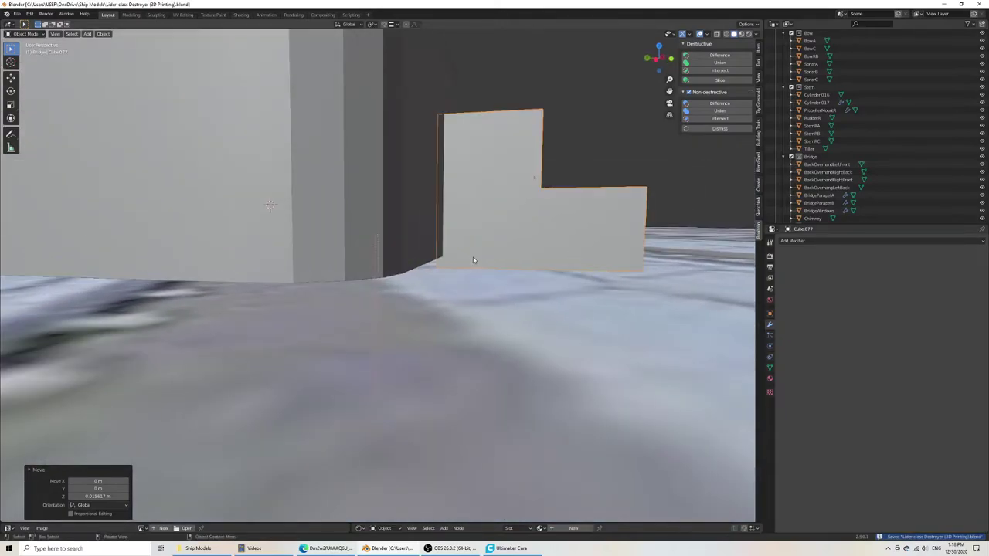
key("g")
key("z")
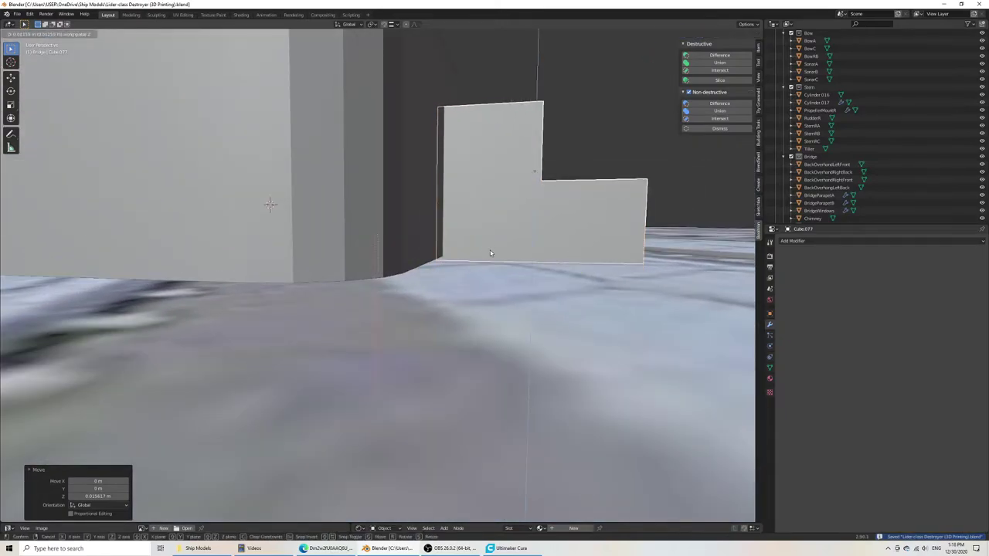
left_click(488, 256)
Step: Add an Array modifier to the bracket with a count of 9 and a relative X offset of 3
scroll(500, 255, "down", 7)
middle_click_drag(510, 257, 463, 301)
scroll(463, 301, "down", 6)
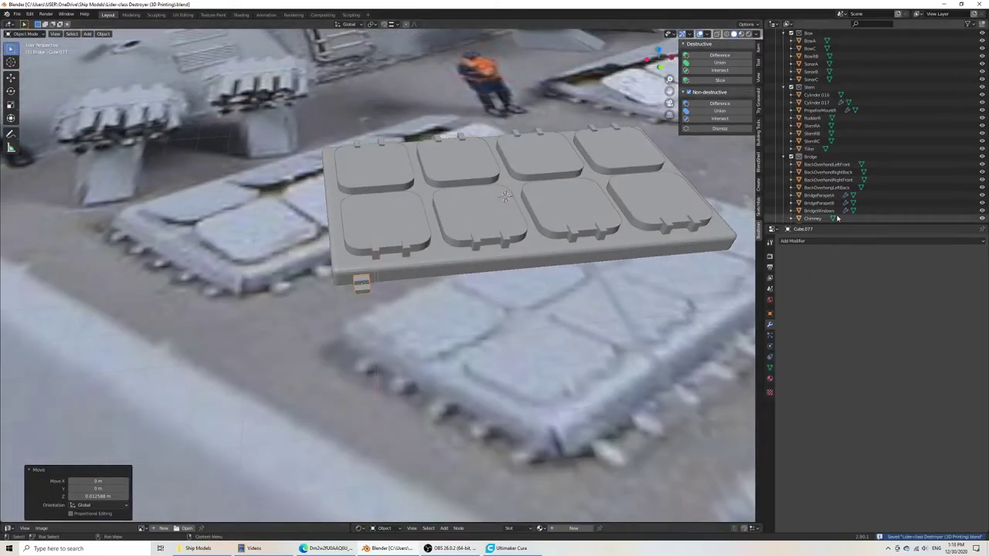
left_click(821, 243)
left_click(825, 258)
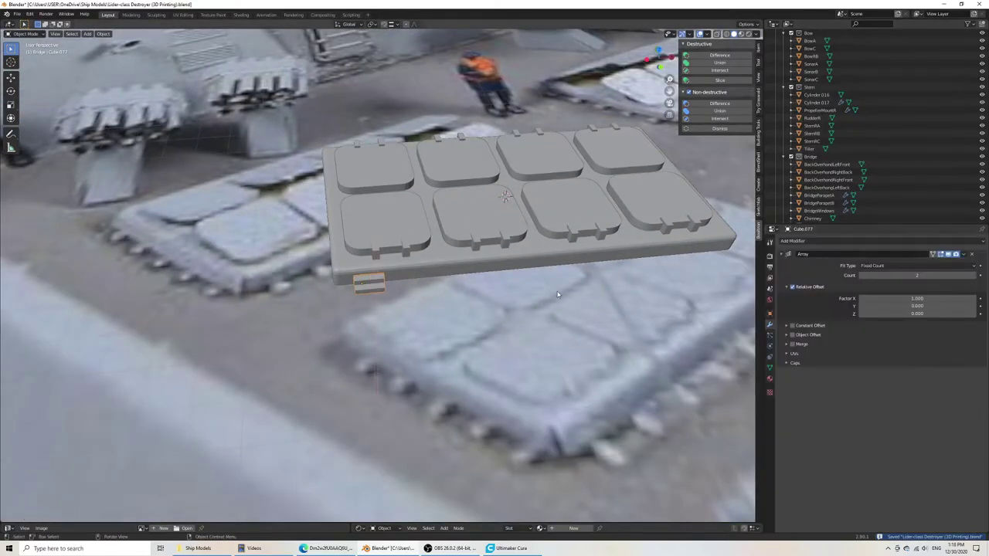
scroll(545, 316, "up", 2)
scroll(469, 394, "down", 4)
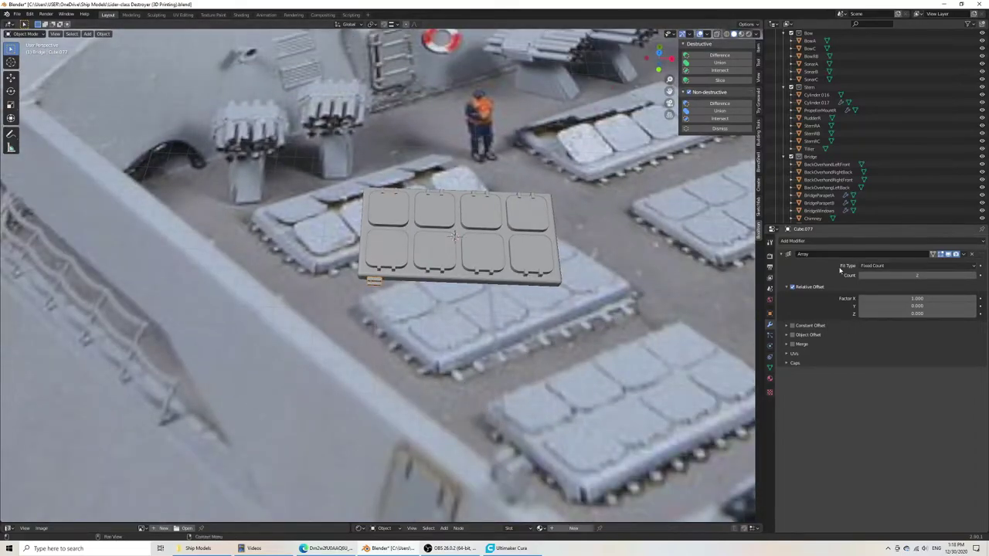
left_click(916, 275)
type("8")
key("Return")
left_click_drag(917, 298, 965, 298)
Step: Shift the bracket row about 0.11 m along X beside the base plate's long edge
key("KP_5")
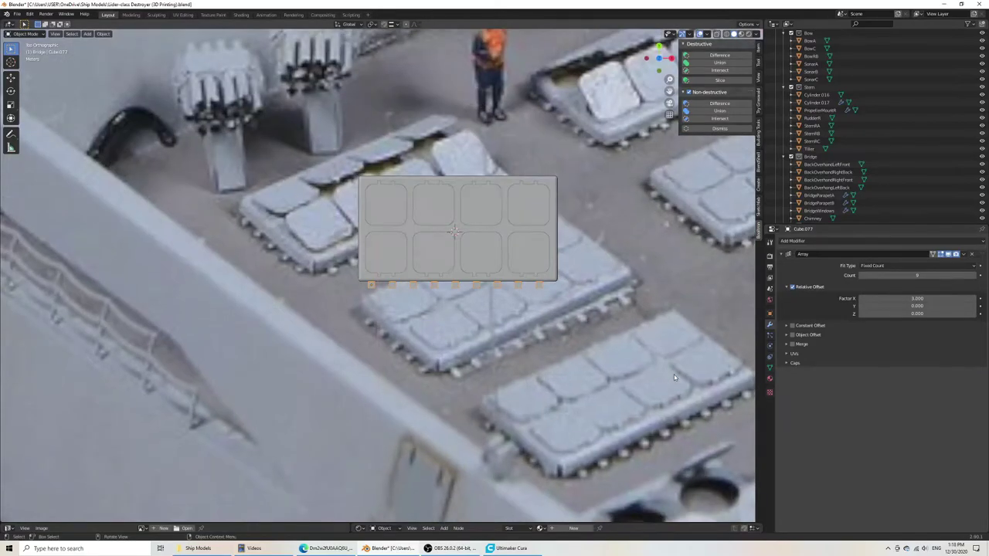
scroll(609, 354, "up", 4)
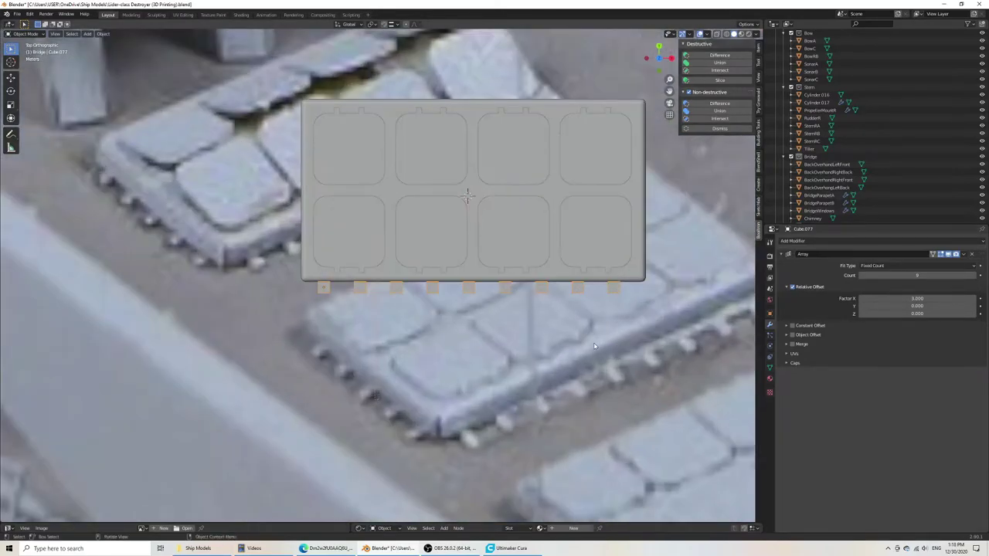
key("g")
key("x")
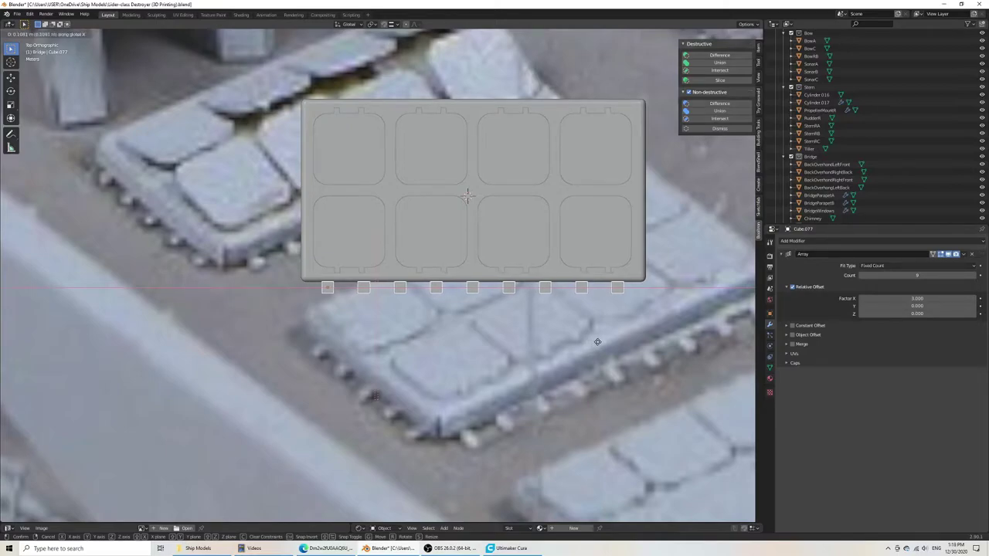
left_click(597, 341)
middle_click_drag(597, 341, 338, 311)
scroll(360, 329, "down", 3)
scroll(298, 306, "up", 5)
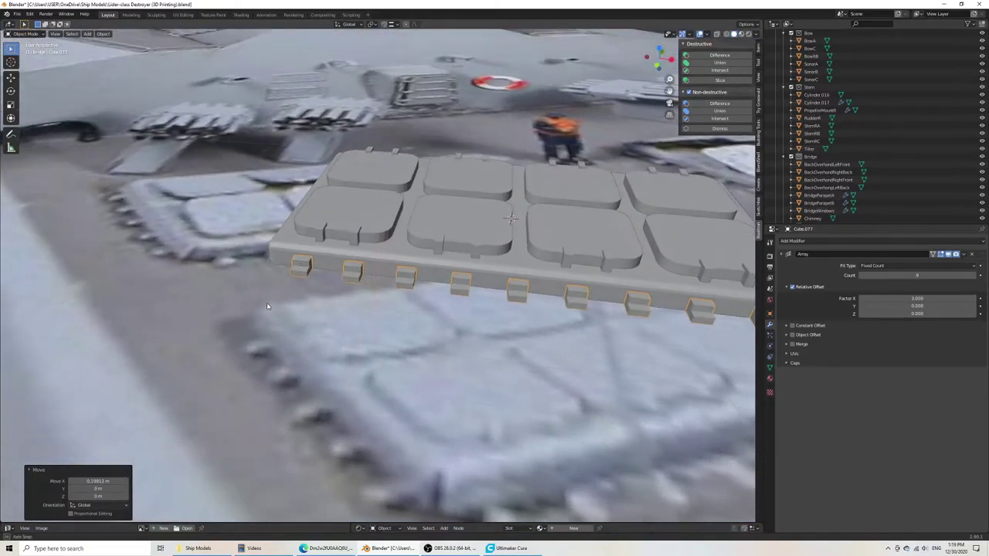
Step: Narrow the brackets by moving the bracket mesh's side faces inward along X, and save the file
key("Tab")
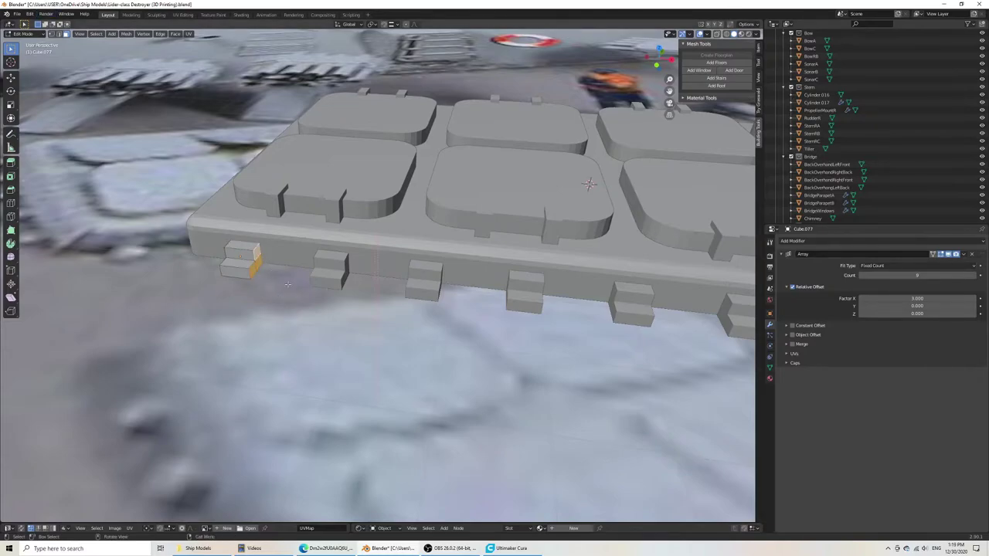
key("g")
key("x")
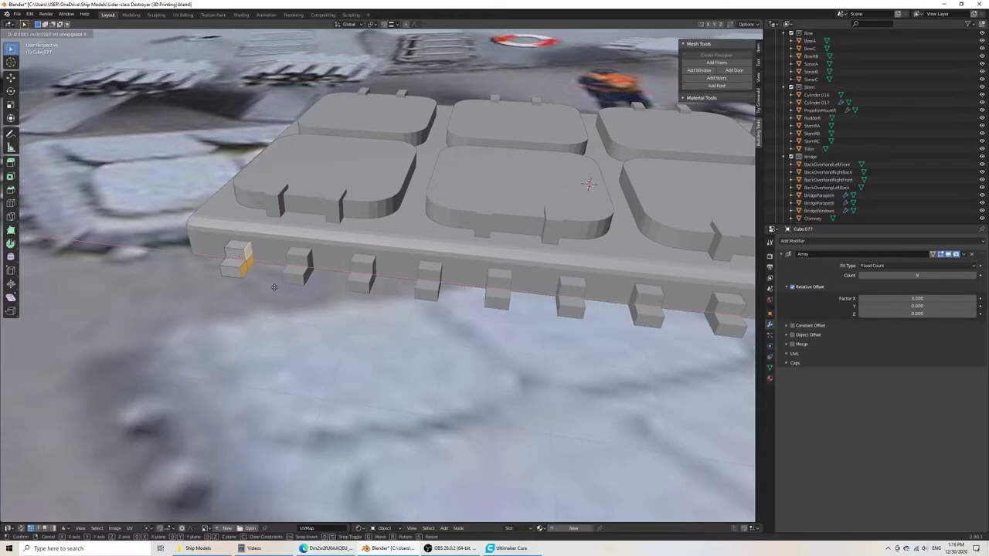
left_click(274, 287)
key("ctrl+s")
key("Tab")
scroll(274, 287, "down", 6)
middle_click_drag(274, 286, 383, 335)
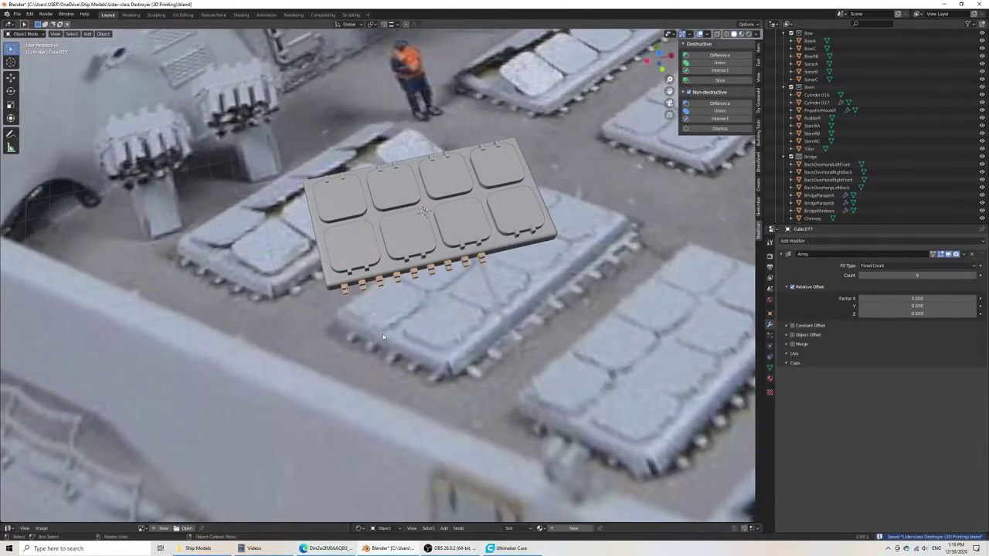
Step: Set the array's relative X offset to 4.6 and move the row about -0.22 m along X to centre it
scroll(488, 316, "up", 1)
scroll(488, 317, "up", 2)
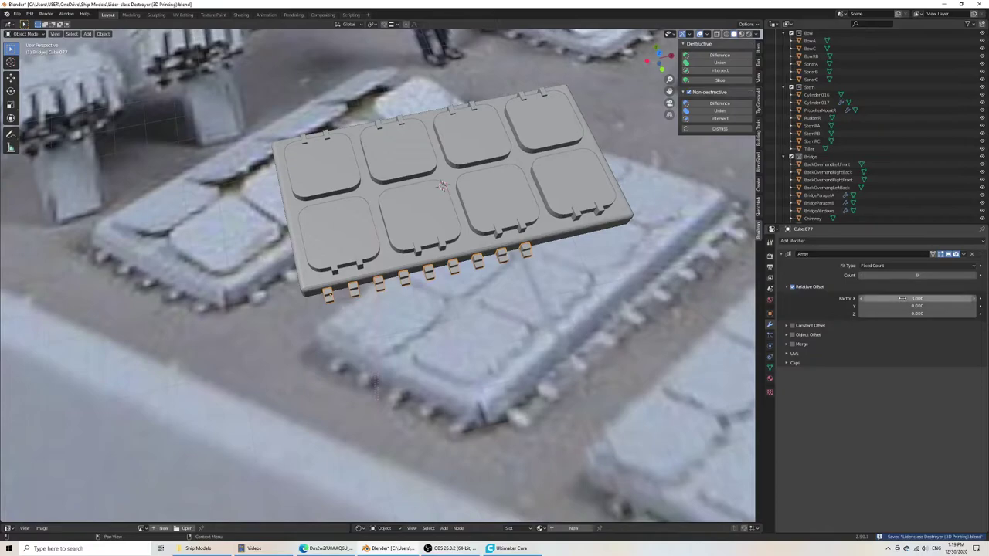
left_click_drag(916, 298, 946, 299)
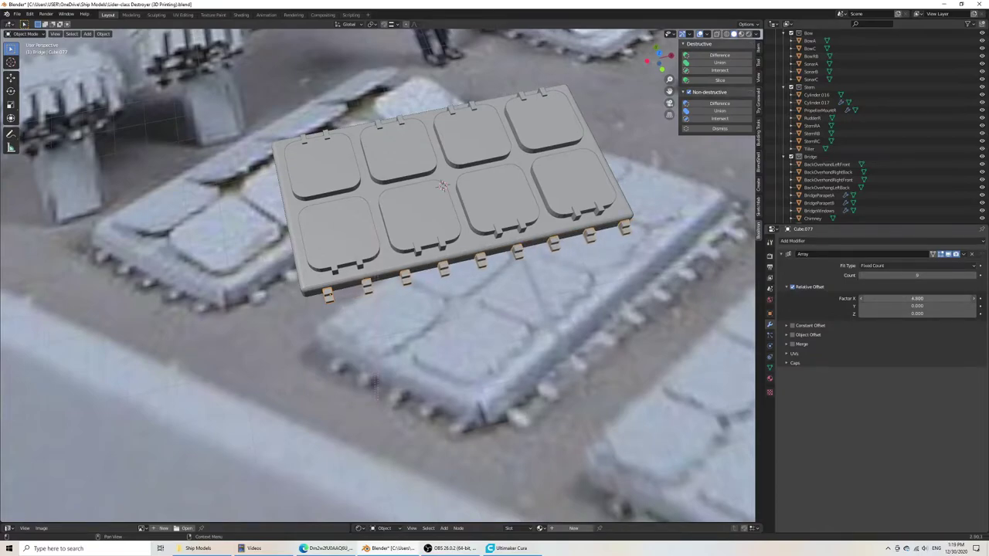
key("KP_7")
middle_click_drag(574, 395, 513, 396, "shift")
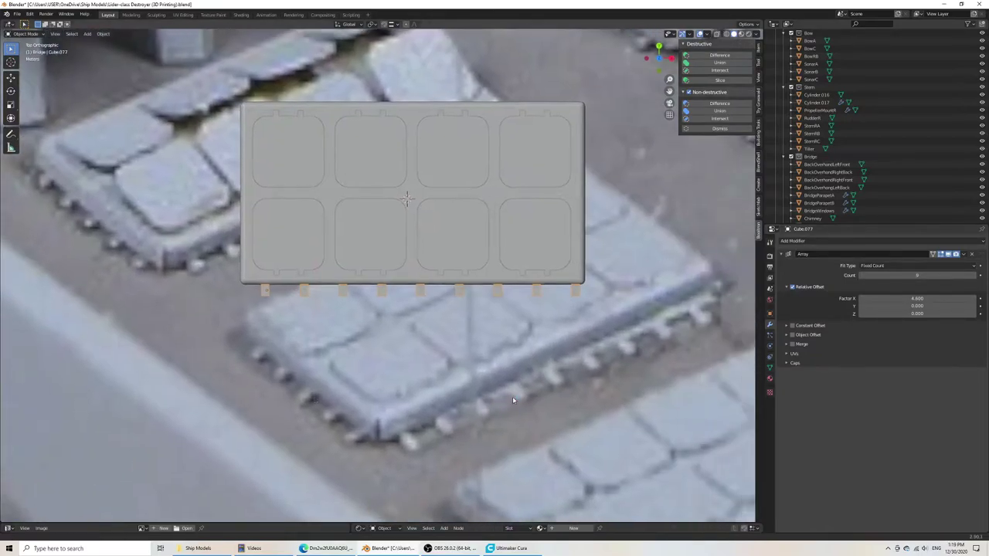
key("g")
key("x")
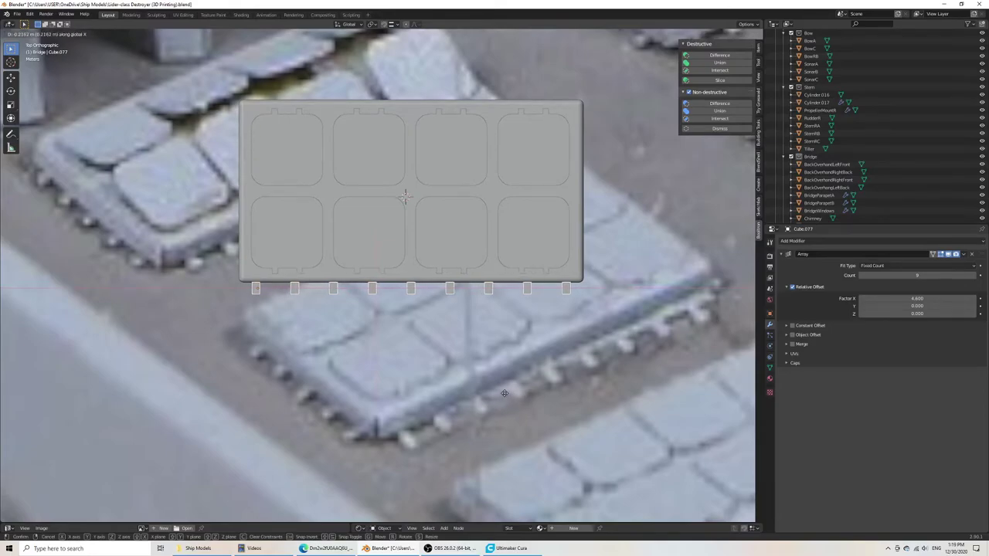
left_click(504, 393)
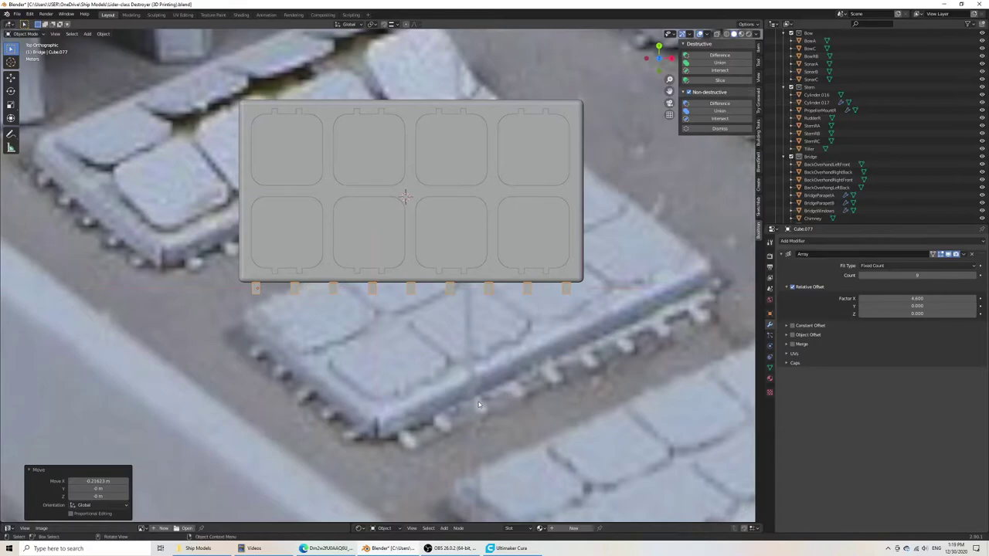
Step: Apply the Array modifier on the bracket row
scroll(477, 403, "down", 3)
middle_click_drag(463, 399, 479, 326)
scroll(479, 325, "up", 7)
middle_click_drag(309, 333, 340, 348)
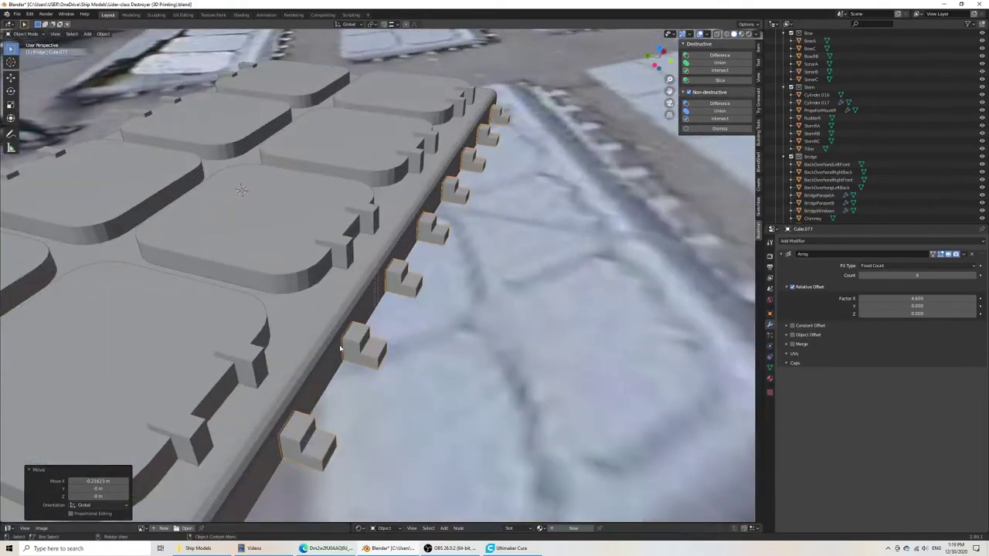
scroll(371, 325, "down", 6)
middle_click_drag(489, 361, 432, 369)
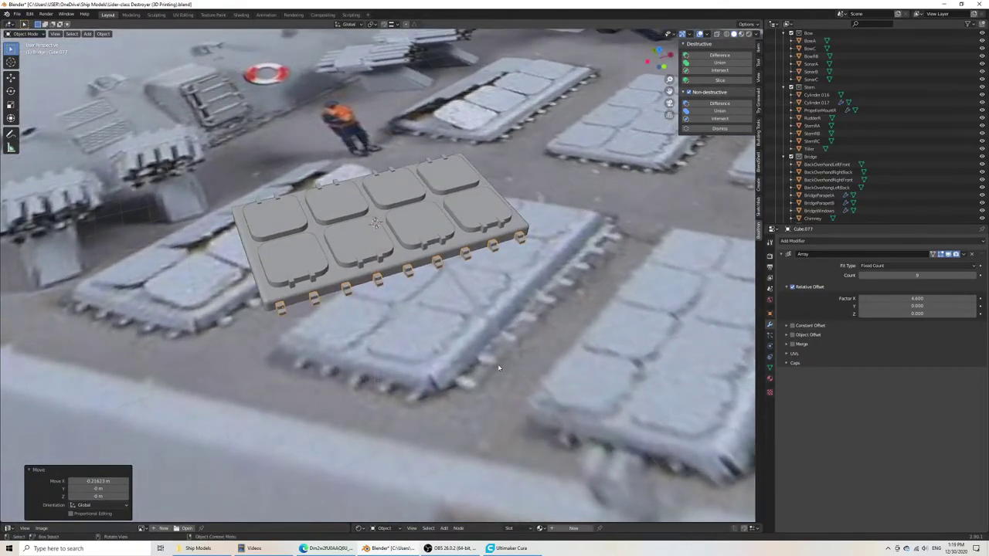
middle_click_drag(405, 311, 350, 328)
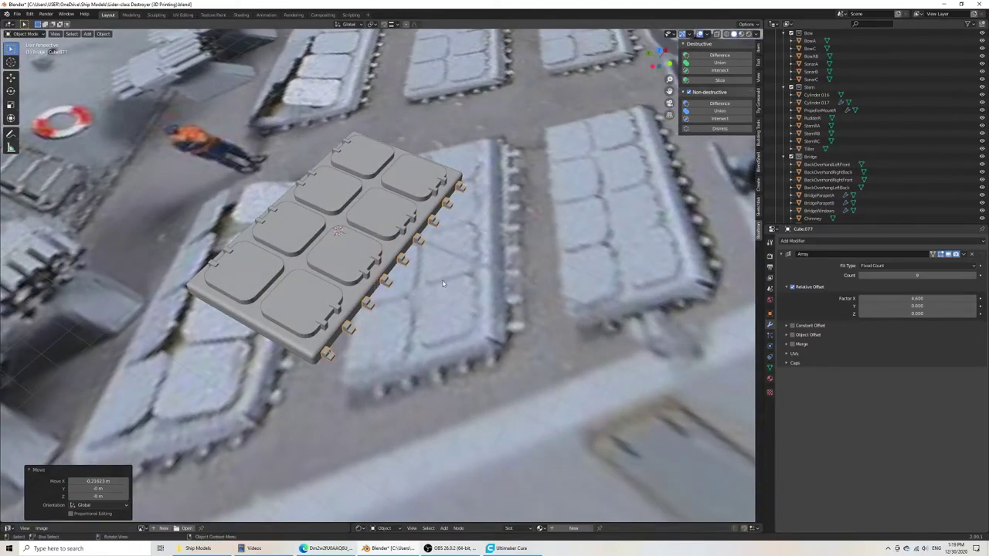
left_click(964, 254)
left_click(954, 268)
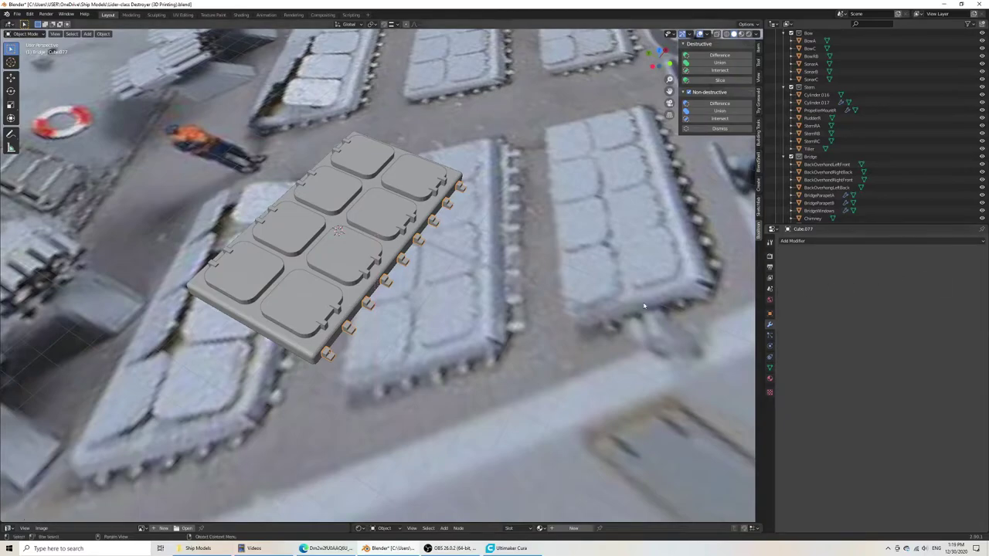
Step: Set the bracket row's origin to its center of mass (volume)
middle_click_drag(514, 325, 452, 329)
key("F3")
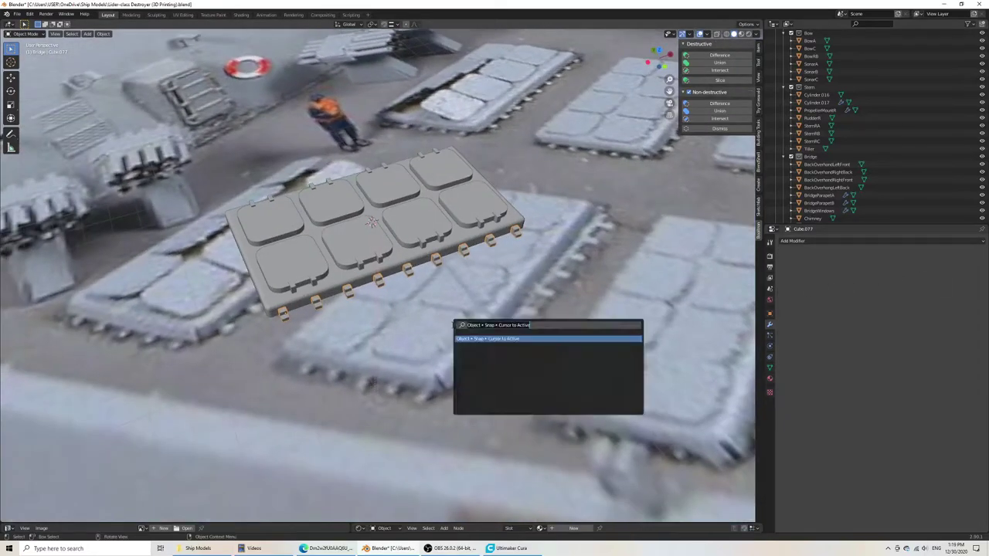
type("origin")
key("Down")
key("Down")
key("Down")
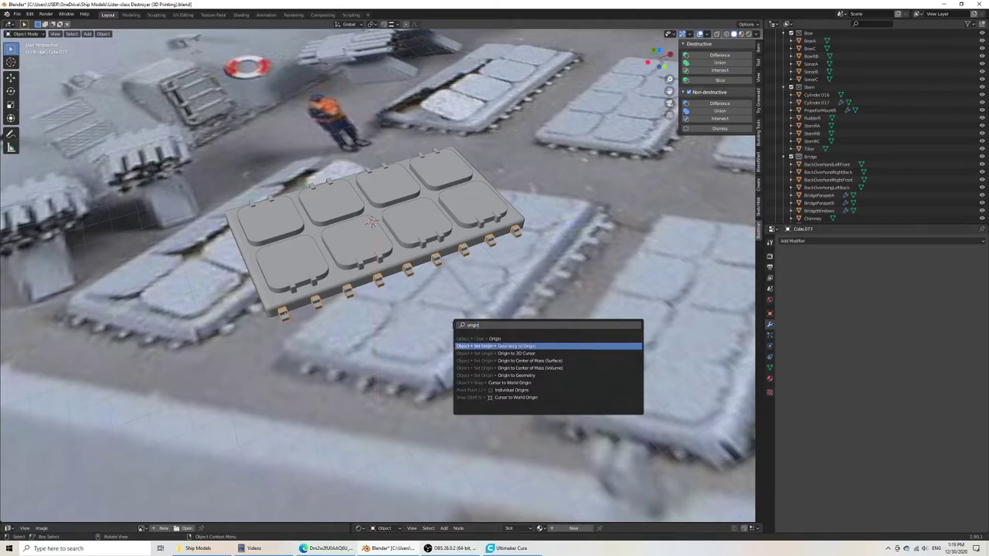
key("Down")
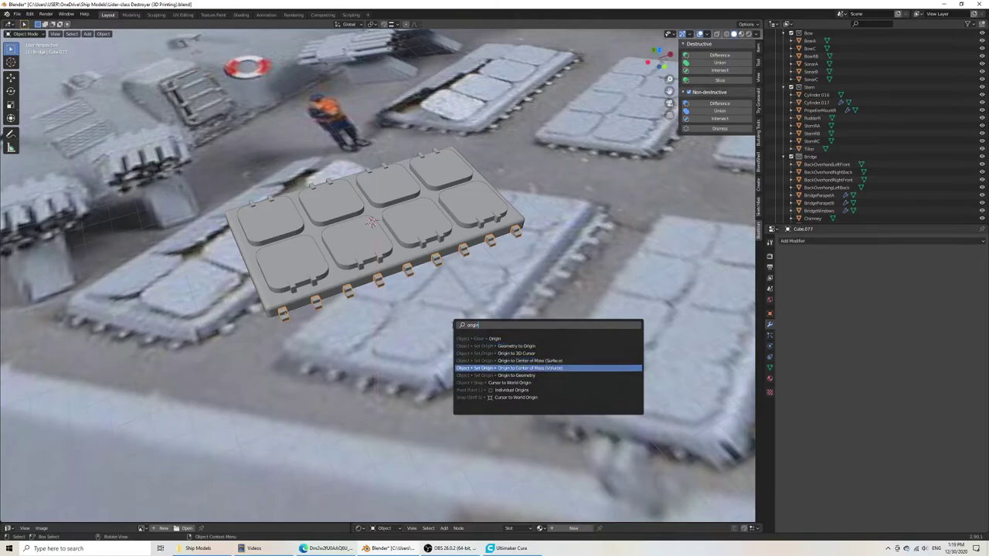
key("Return")
Step: Duplicate the bracket row along Y to the base plate's opposite long side and rotate the copy 180° about Z
middle_click_drag(431, 307, 407, 274)
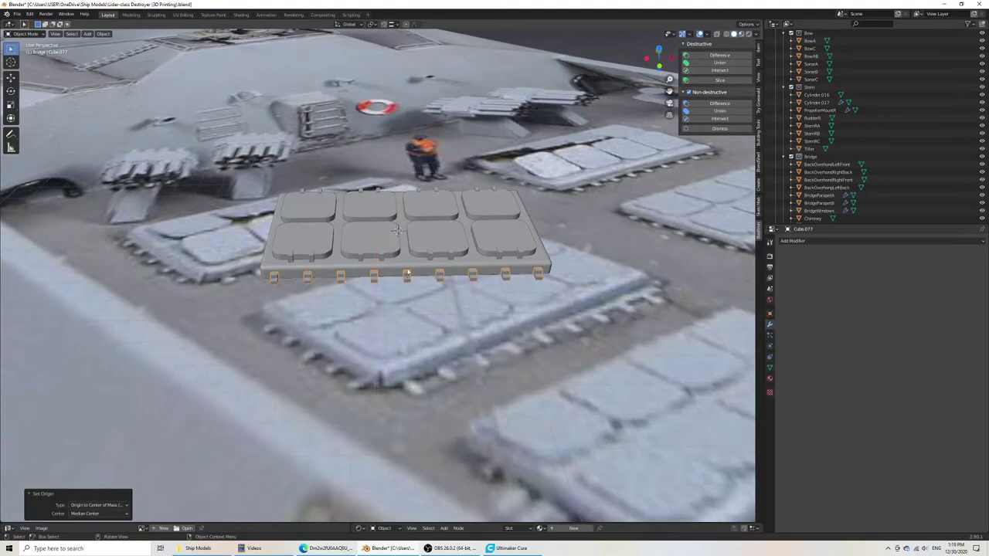
key("KP_7")
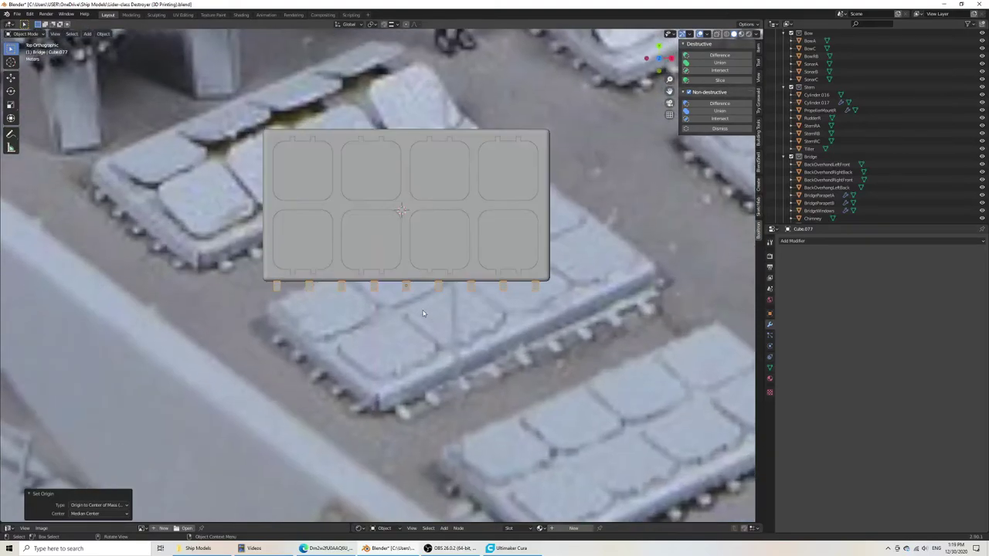
key("shift+d")
key("y")
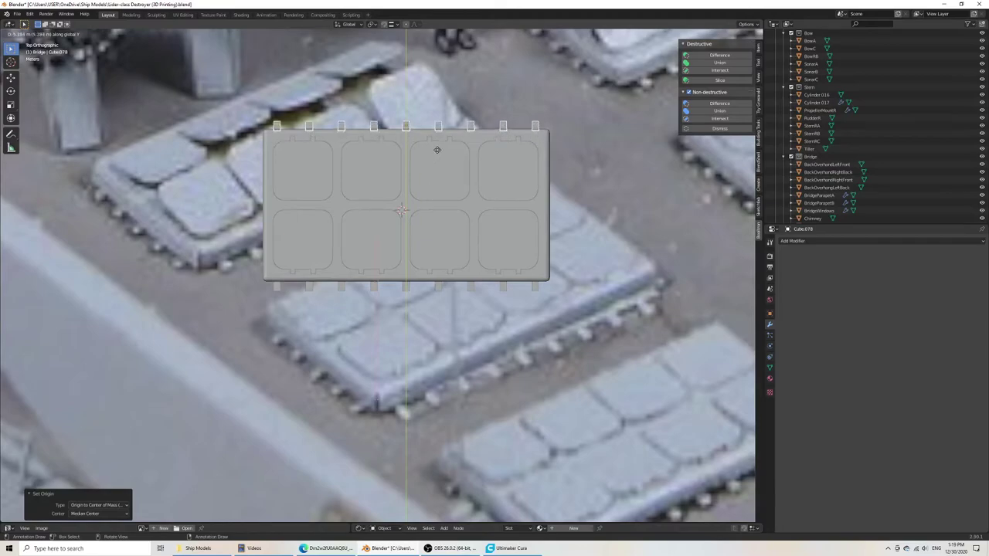
left_click(437, 150)
key("r")
key("Return")
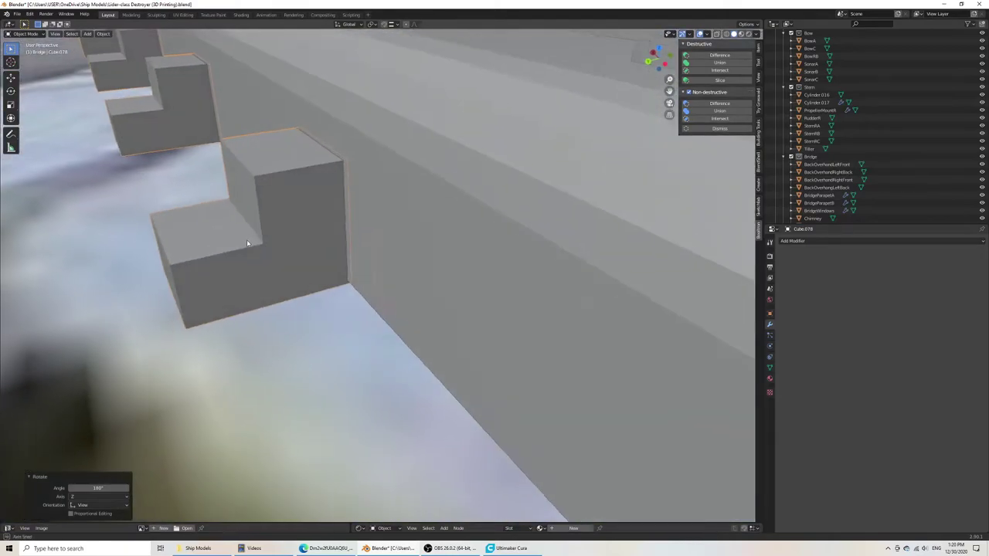
Step: Duplicate the long-side bracket row to the base plate's -X short side and rotate the copy 90° about Z
scroll(253, 244, "down", 8)
scroll(330, 299, "down", 5)
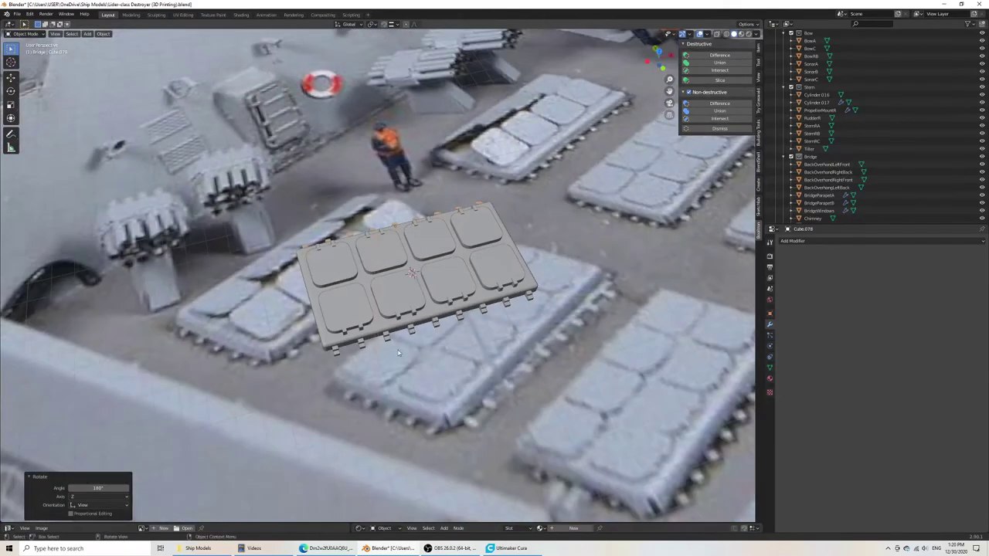
key("KP_7")
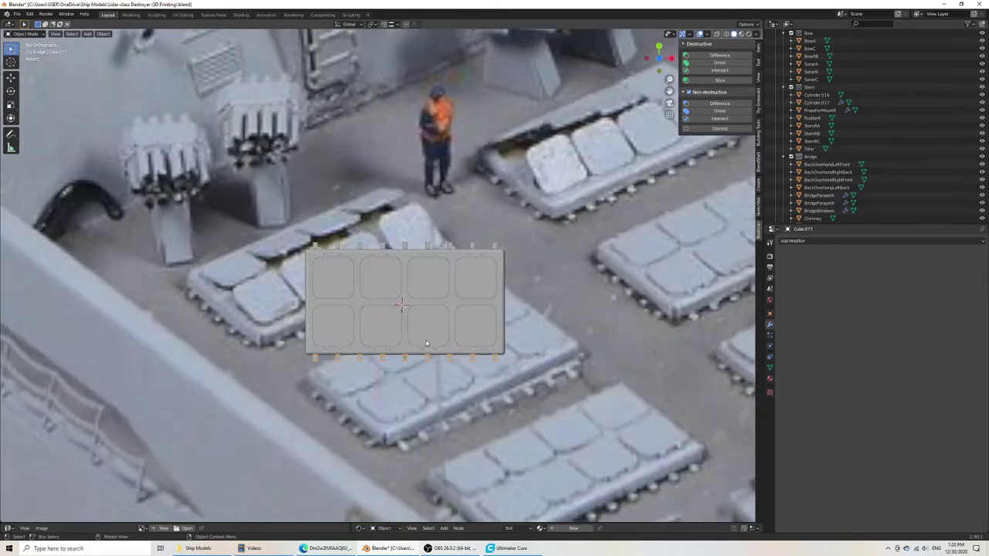
key("shift+d")
left_click(611, 354)
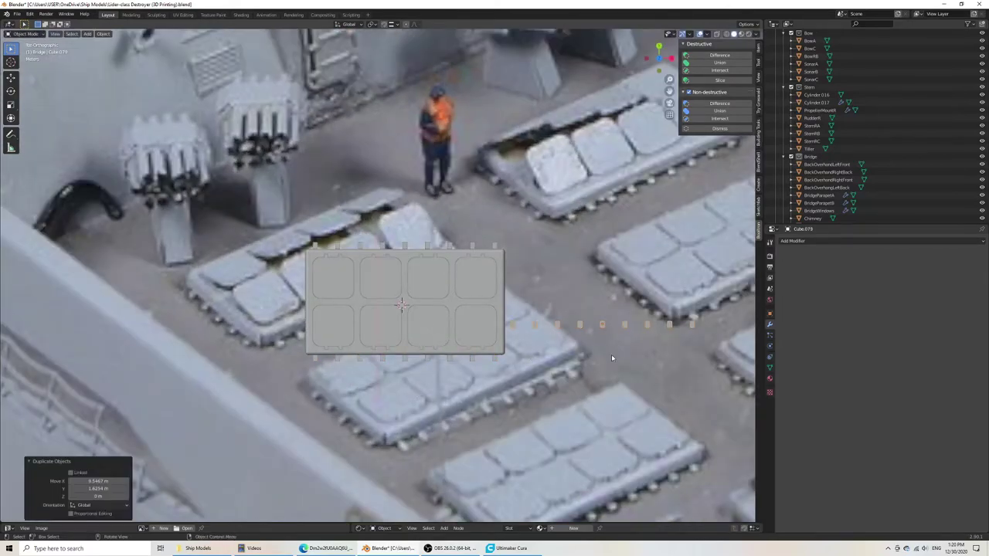
type("r90")
key("Return")
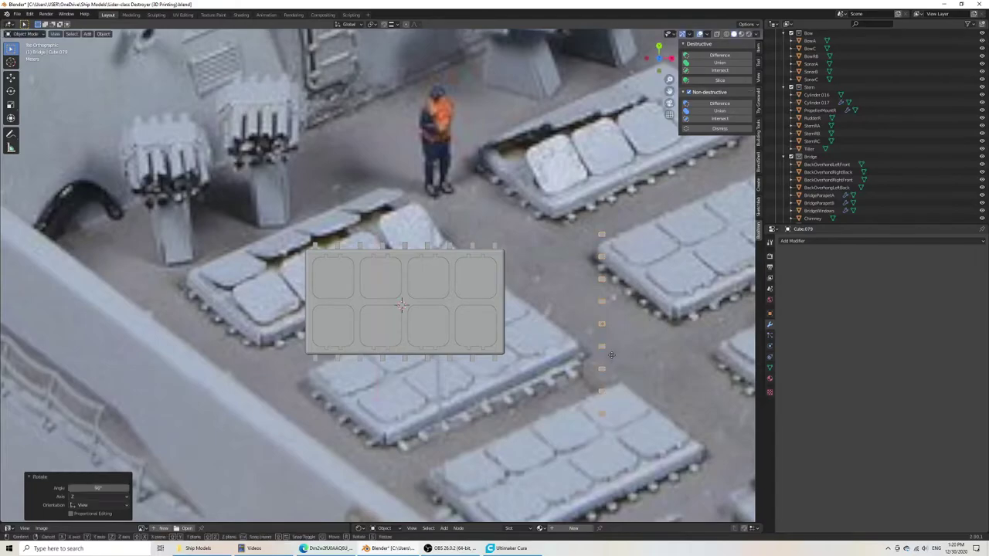
key("g")
left_click(305, 386)
middle_click_drag(305, 386, 357, 397)
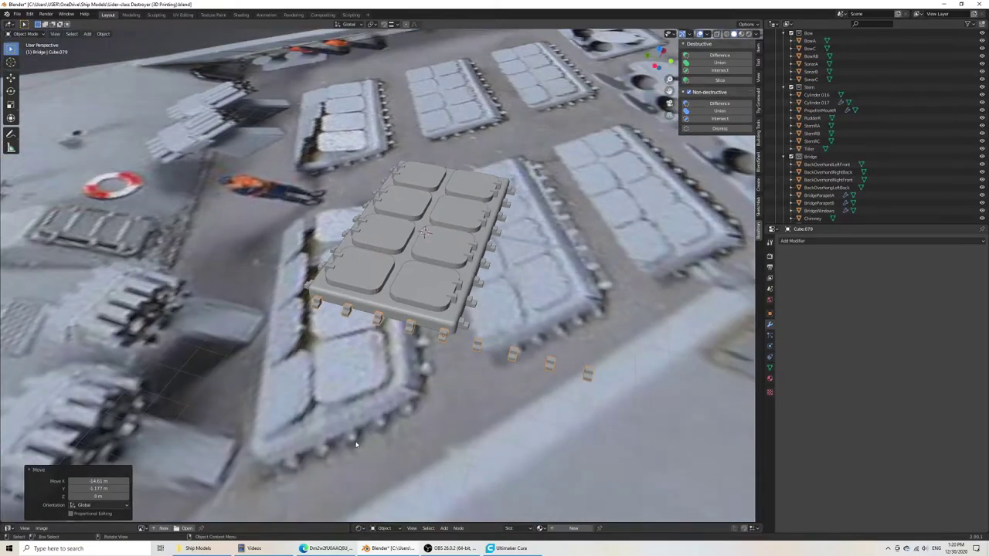
Step: Delete the four surplus brackets overhanging the base plate's corner from the copied row, then save the file
key("Tab")
key("z")
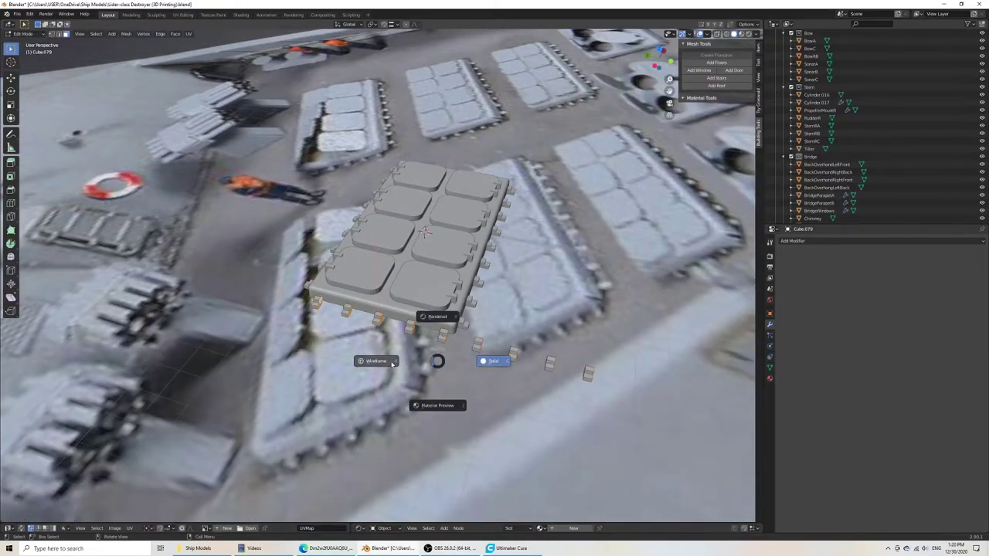
left_click(379, 360)
left_click_drag(466, 322, 607, 415)
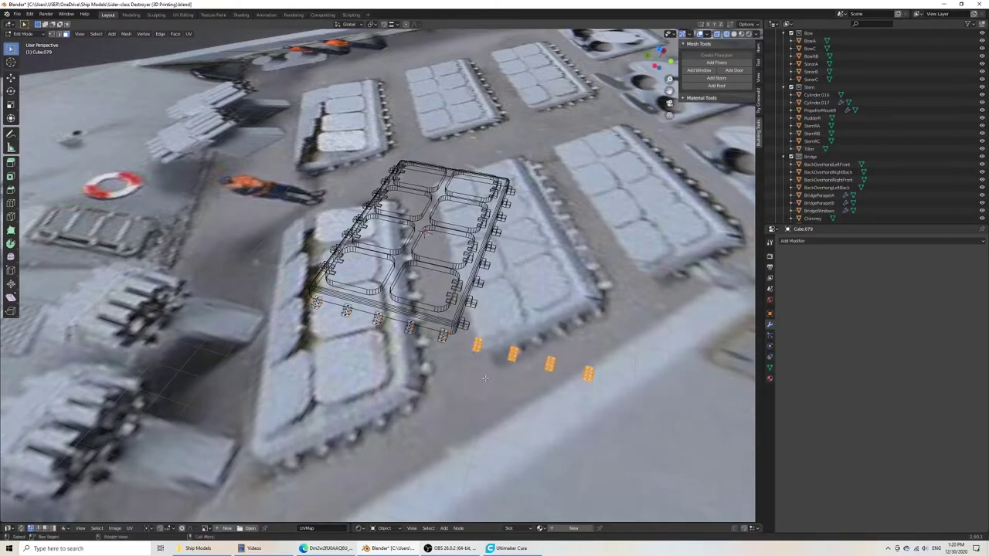
key("x")
left_click(528, 400)
key("F3")
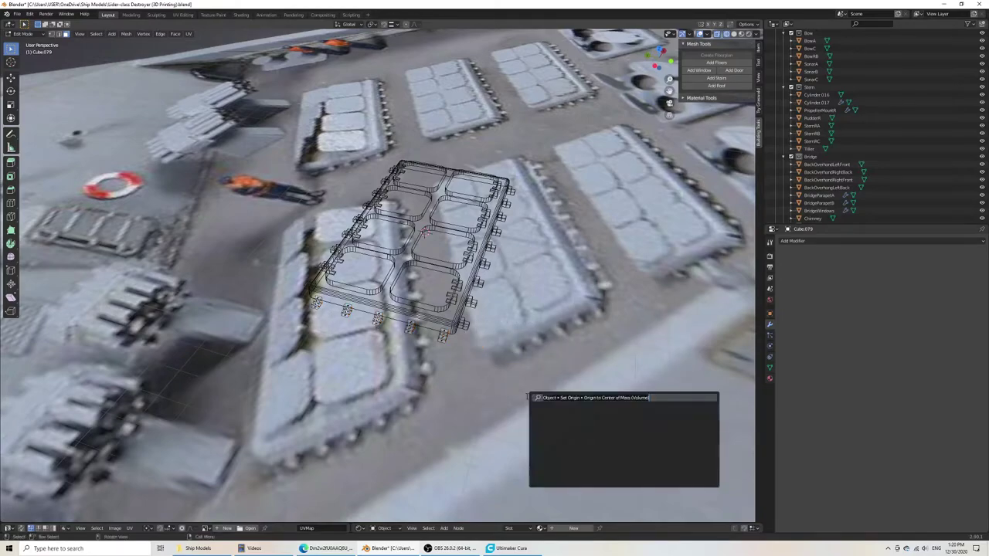
key("Escape")
key("alt+h")
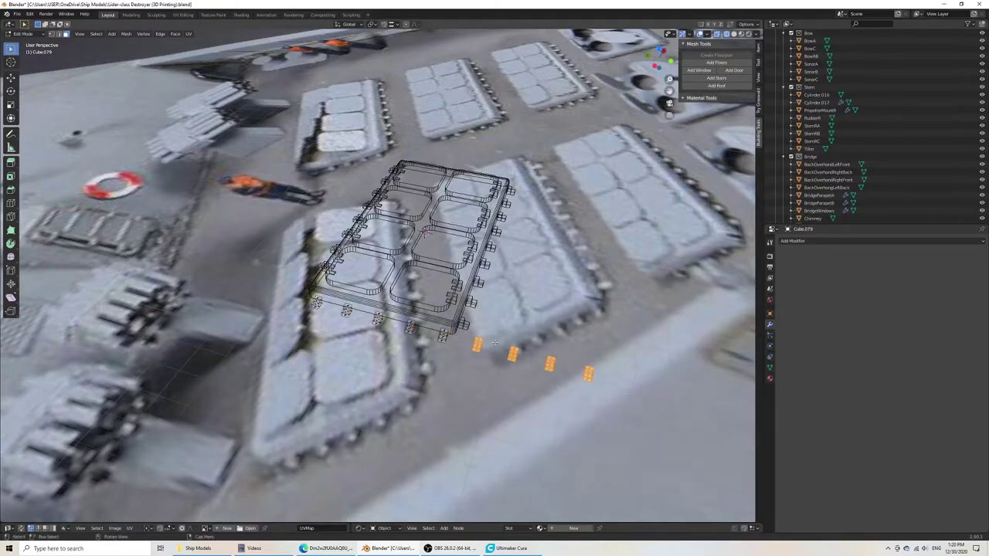
key("x")
left_click(476, 318)
key("ctrl+s")
key("Tab")
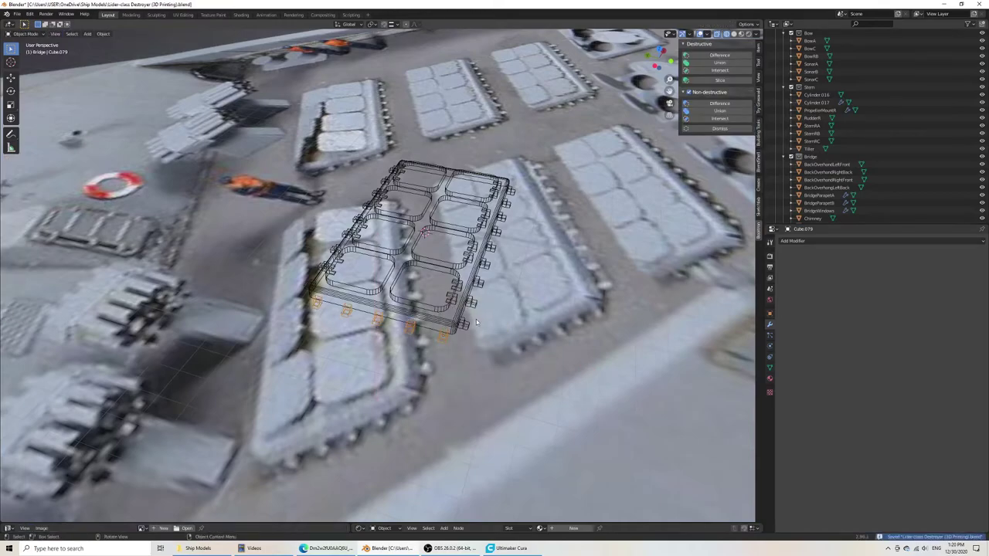
Step: Move the five-bracket row about 0.12 m along X and 0.09 m along Y against the base plate's short edge
middle_click_drag(472, 347, 496, 383)
key("KP_7")
key("z")
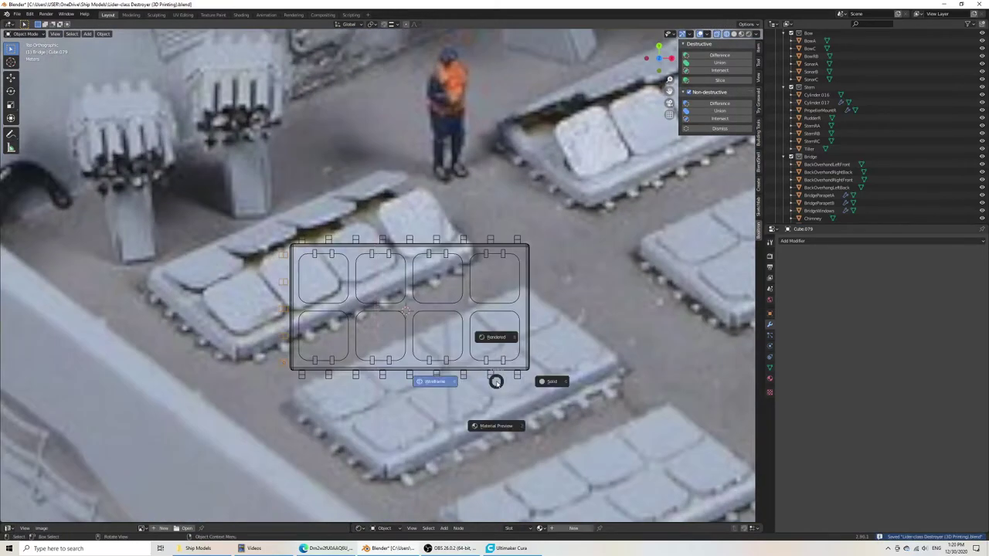
left_click(551, 383)
key("KP_Decimal")
key("g")
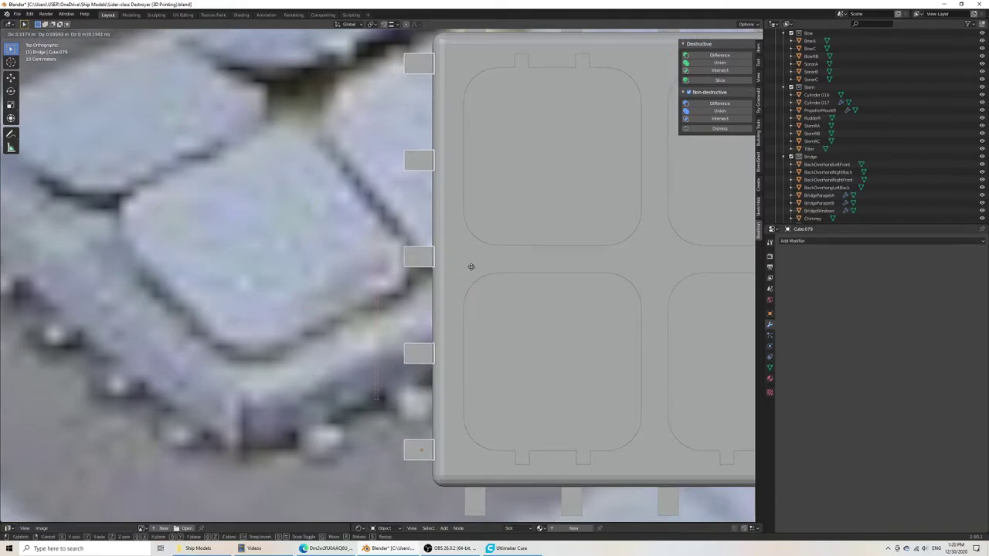
left_click(471, 268)
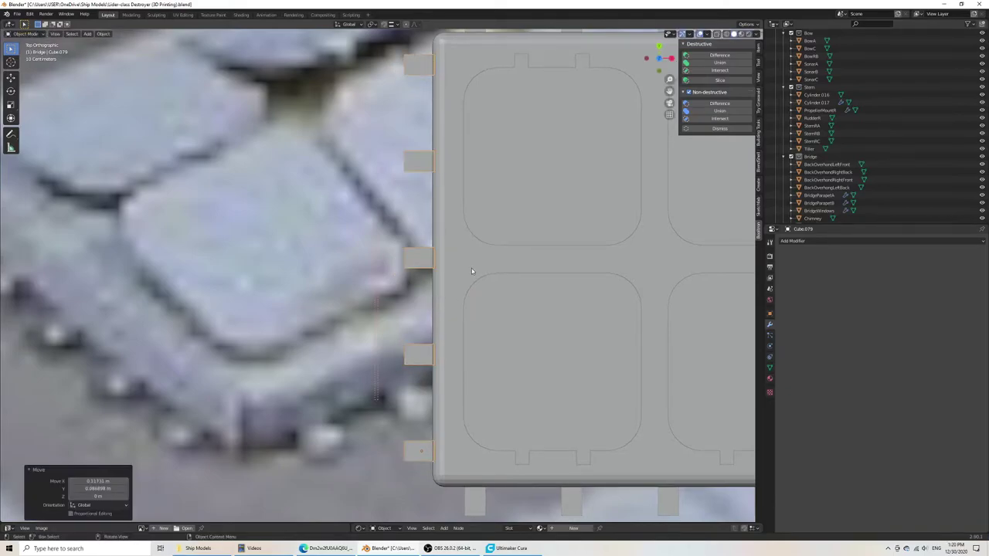
Step: Shift the short-side bracket row about -0.02 m along X to fit the plate's bevelled edge and save the file
scroll(464, 294, "down", 5)
middle_click_drag(434, 323, 454, 278)
key("g")
key("x")
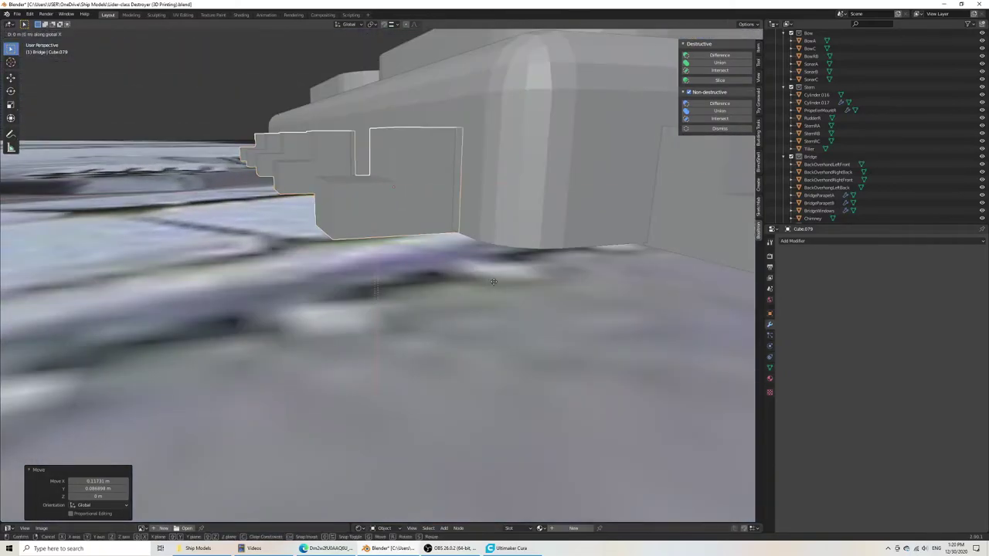
left_click(487, 281)
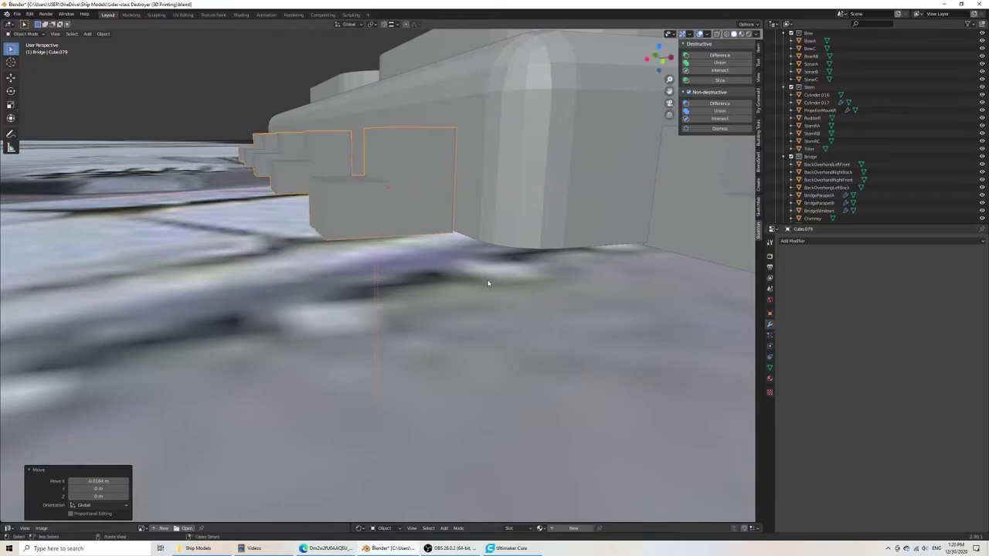
key("ctrl+s")
Step: Set the short-side bracket row's origin to its center of mass (volume)
scroll(468, 285, "down", 5)
middle_click_drag(467, 287, 461, 332)
key("F3")
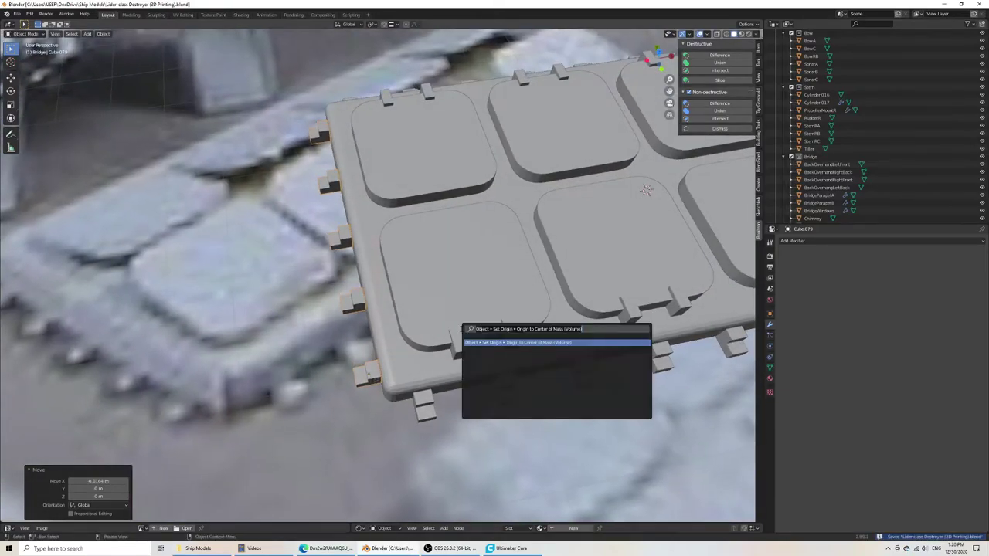
type("orig")
key("Down")
key("Down")
key("Down")
key("Down")
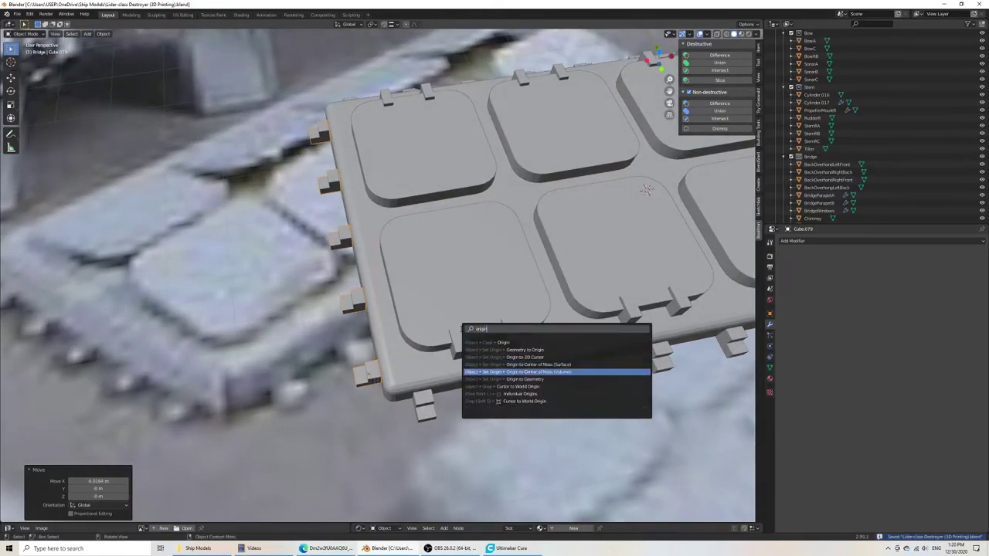
key("Return")
Step: Duplicate the short-side bracket row along X to the opposite end of the base plate and rotate the copy 180° about Z
key("KP_7")
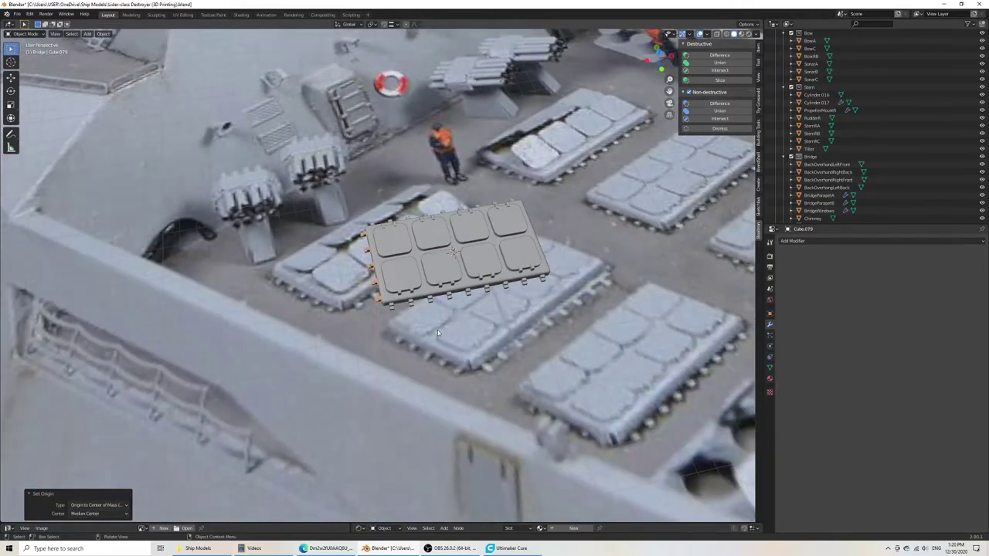
key("g")
key("x")
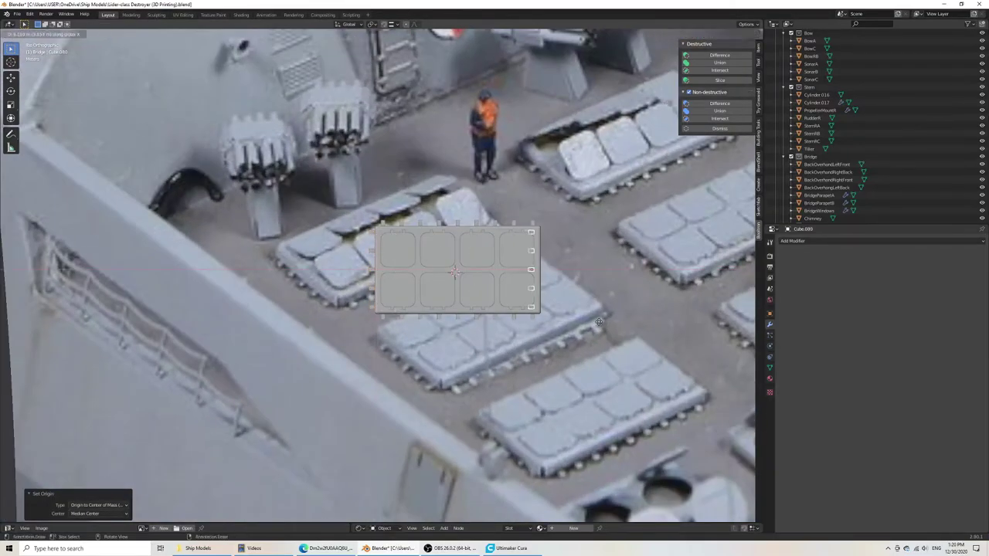
key("shift+d")
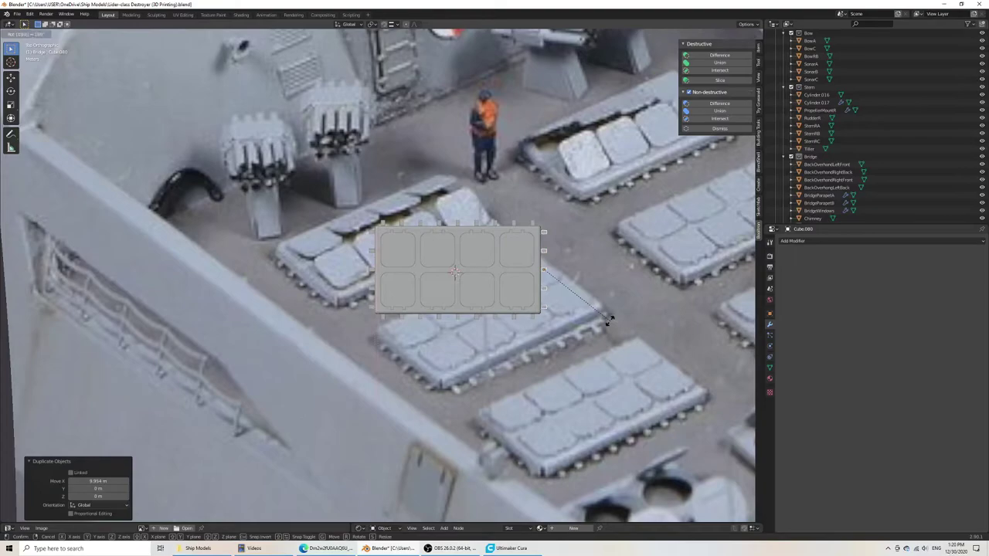
key("Return")
Step: Move the duplicated end row about -0.03 m along X until it meets the plate's edge, and save the file
scroll(609, 320, "up", 5)
middle_click_drag(672, 292, 253, 274, "shift")
scroll(315, 220, "up", 6)
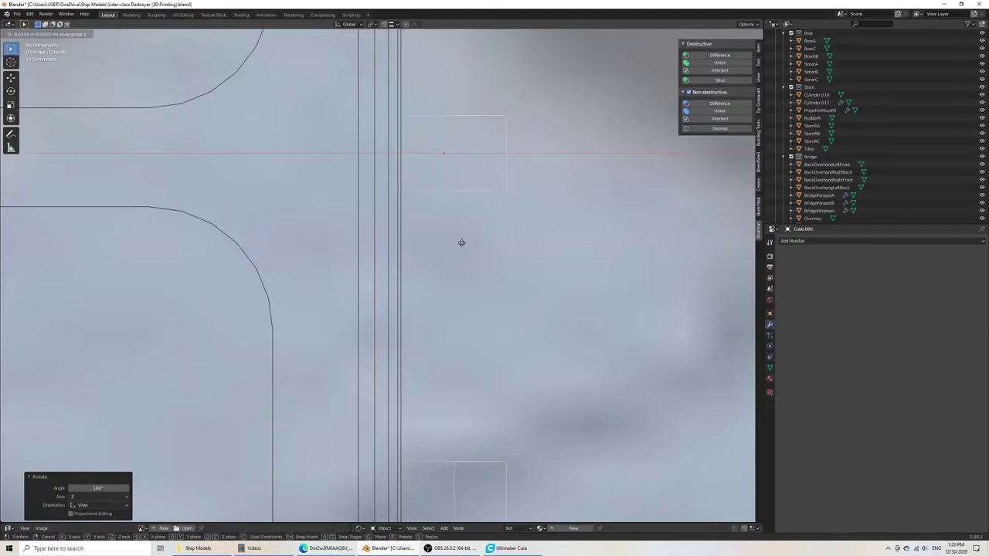
left_click(461, 242)
scroll(461, 245, "down", 10)
key("ctrl+s")
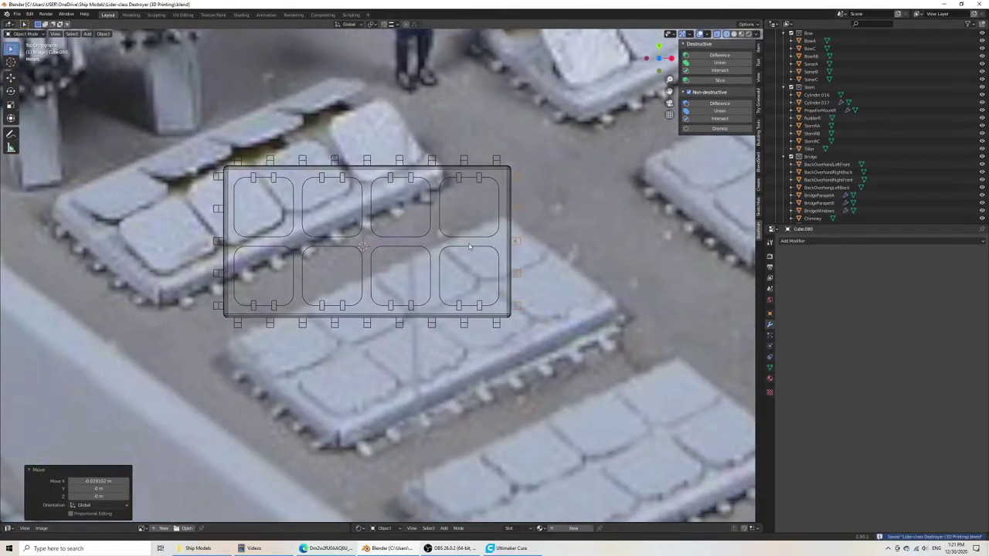
Step: Select all four bracket rows together with the base plate and merge them with a destructive Boolean union
key("z")
left_click(508, 247)
middle_click_drag(522, 352, 457, 280)
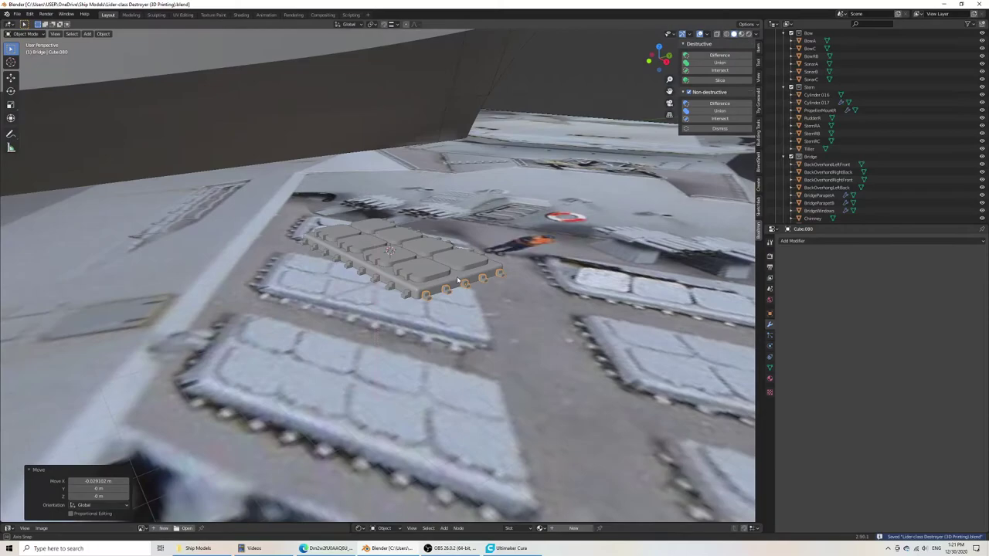
scroll(457, 276, "up", 3)
scroll(430, 330, "up", 3)
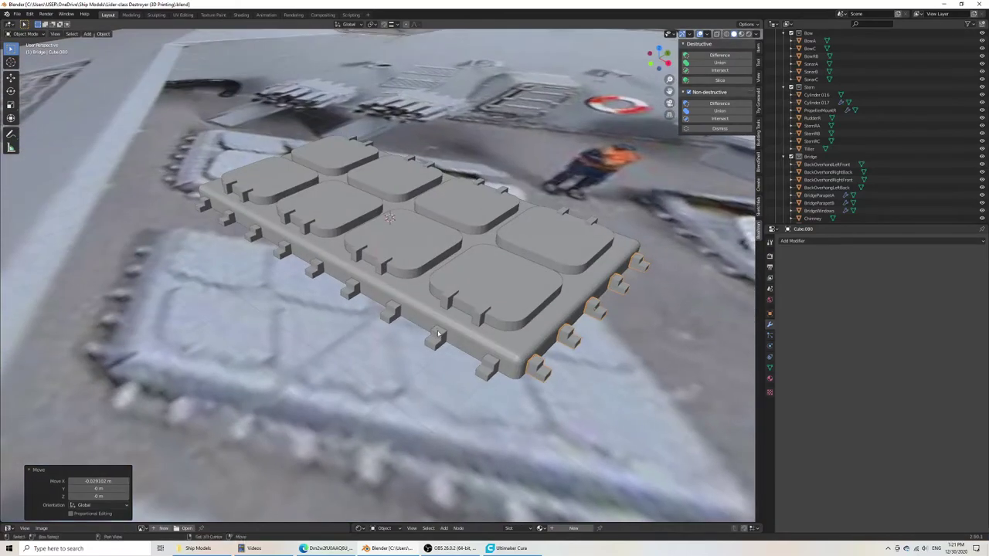
left_click(438, 334, "shift")
middle_click_drag(231, 298, 428, 396)
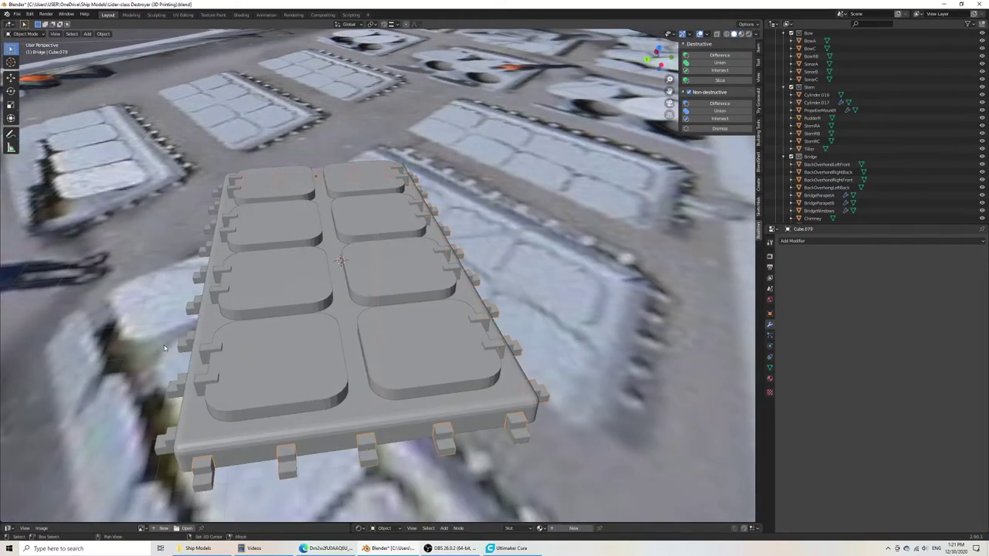
middle_click_drag(164, 348, 192, 344)
middle_click_drag(286, 356, 332, 395)
middle_click_drag(379, 316, 366, 333)
scroll(366, 334, "up", 4)
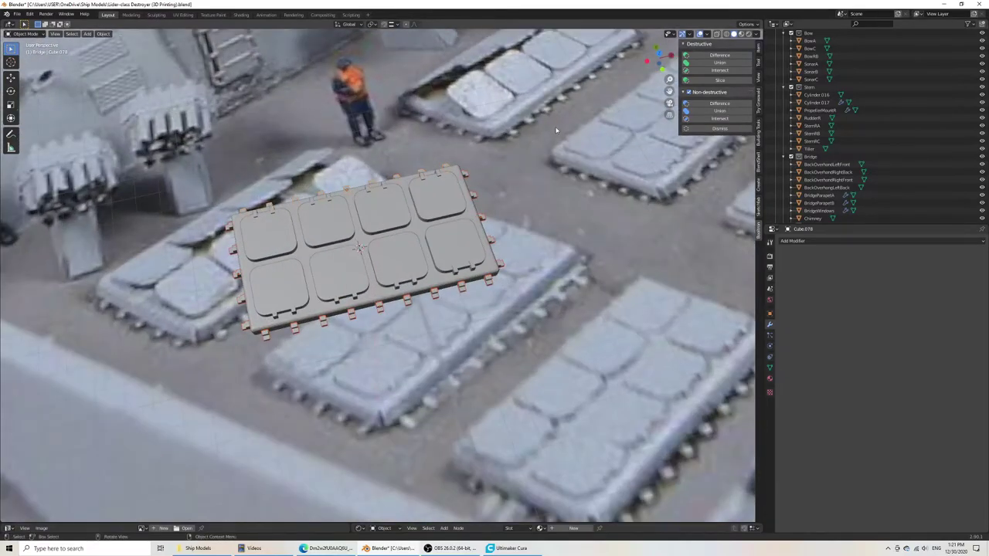
left_click(719, 63)
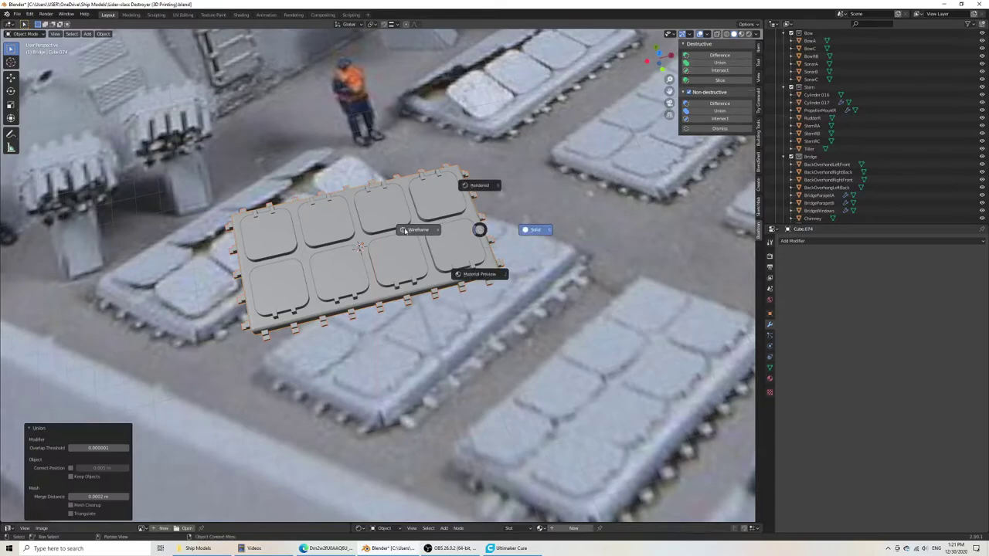
Step: Inspect the merged base plate and brackets from low angles and from inside in wireframe and solid shading
left_click(405, 231)
middle_click_drag(454, 270, 402, 241)
scroll(398, 278, "up", 4)
mouse_move(388, 310)
middle_mouse_down()
mouse_move(341, 271)
mouse_move(305, 312)
mouse_move(185, 307)
mouse_move(262, 307)
middle_mouse_up()
key("z")
left_click(316, 304)
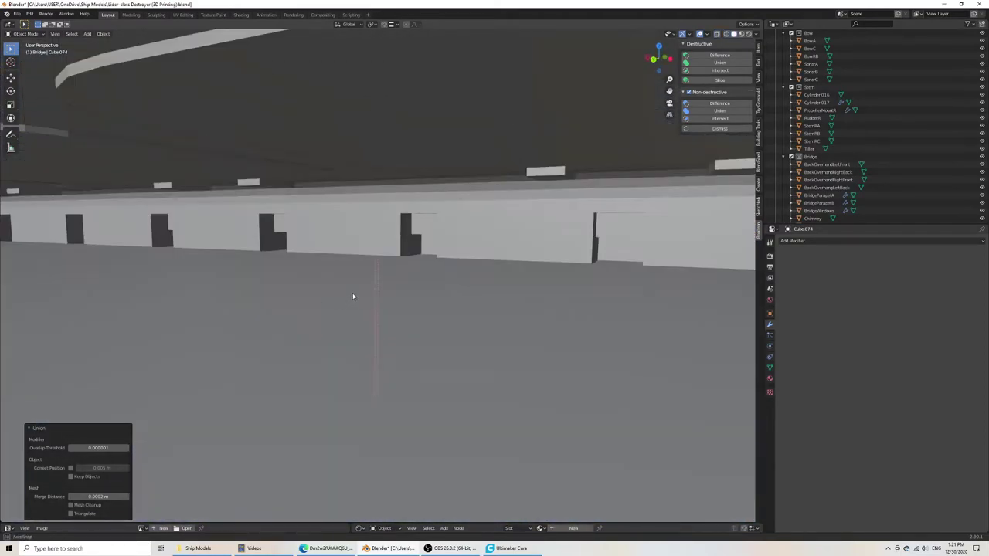
mouse_move(353, 295)
middle_mouse_down()
mouse_move(414, 270)
mouse_move(492, 272)
mouse_move(345, 273)
mouse_move(281, 316)
mouse_move(342, 304)
mouse_move(353, 296)
mouse_move(283, 303)
mouse_move(318, 312)
mouse_move(306, 355)
mouse_move(273, 351)
mouse_move(419, 319)
mouse_move(392, 317)
middle_mouse_up()
Step: Open the arrayed hatch row in Edit Mode and examine in wireframe and solid shading how it meets the base plate
left_click(283, 303)
key("Tab")
key("KP_Decimal")
left_click(305, 356)
key("z")
left_click(252, 357)
scroll(273, 351, "up", 4)
key("z")
left_click(368, 342)
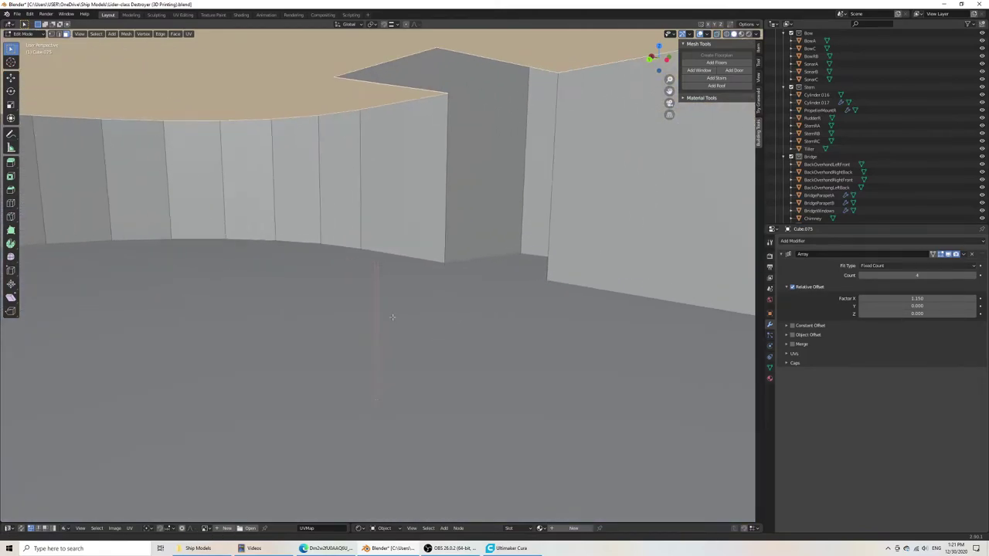
Step: Check the faces and vertices around the hatch's hinge for how deep they reach into the base plate
left_click(458, 203)
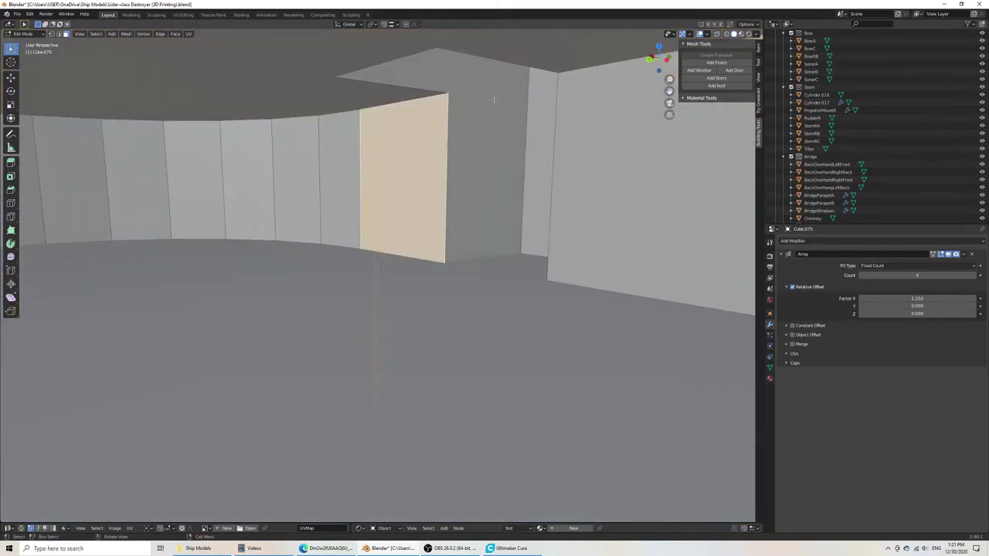
left_click(526, 216)
left_click(493, 292)
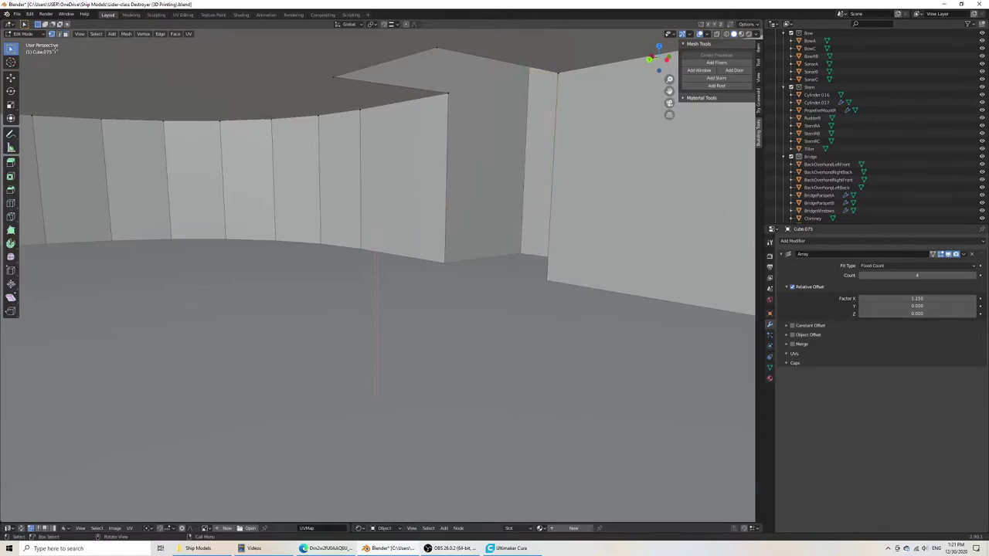
left_click(443, 275)
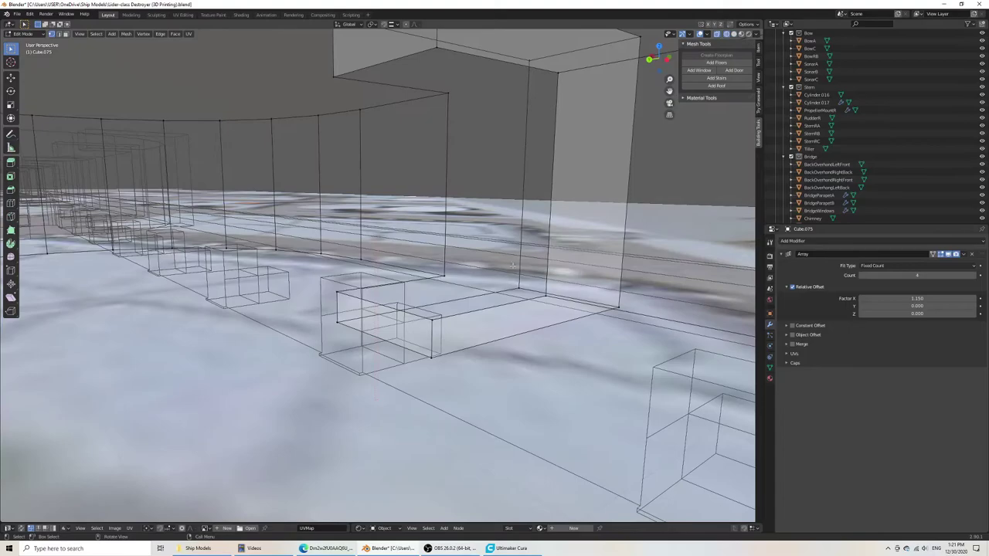
key("z")
left_click(573, 292)
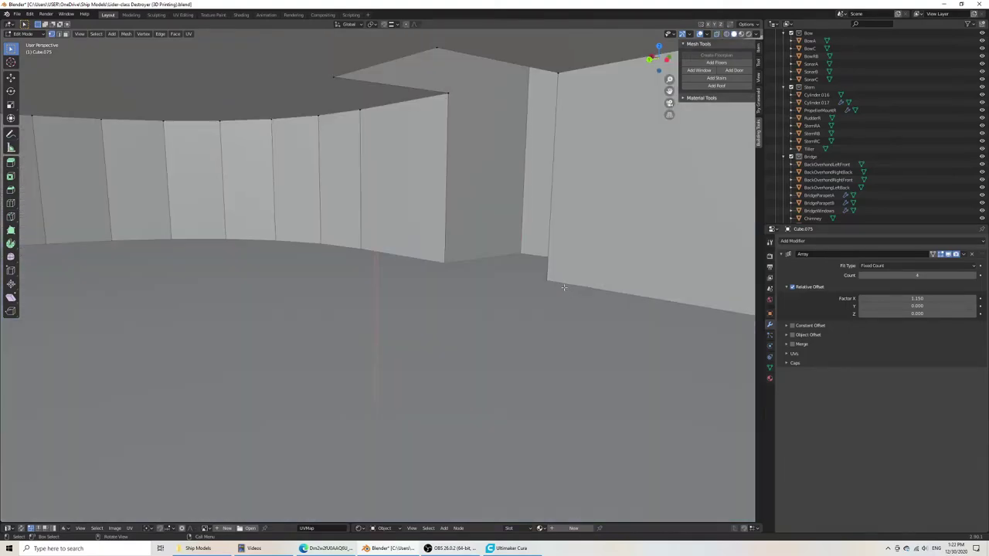
Step: Try raising the arrayed hatch row above the base plate along the Z axis
middle_click_drag(538, 282, 340, 354, "shift")
scroll(468, 326, "down", 3)
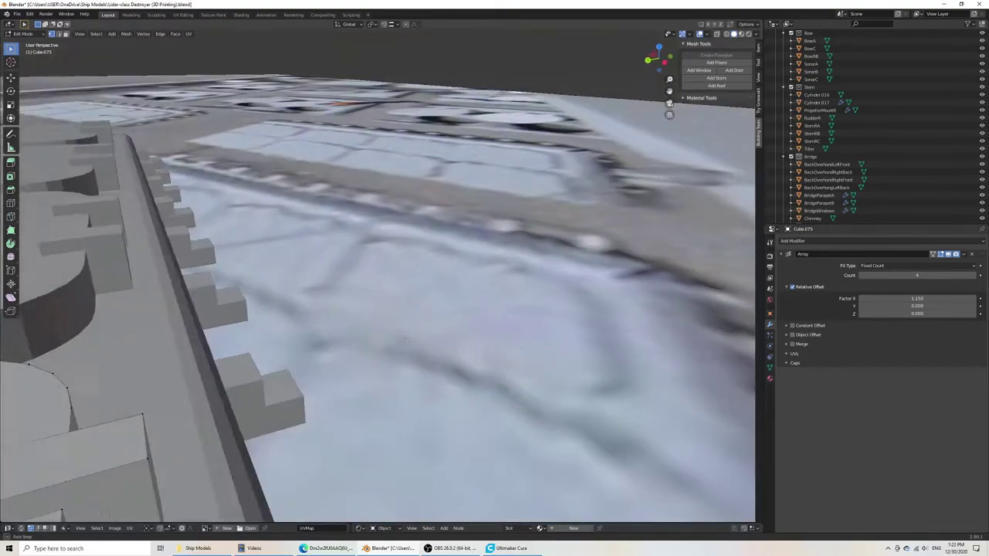
scroll(335, 356, "down", 4)
key("Tab")
key("g")
key("z")
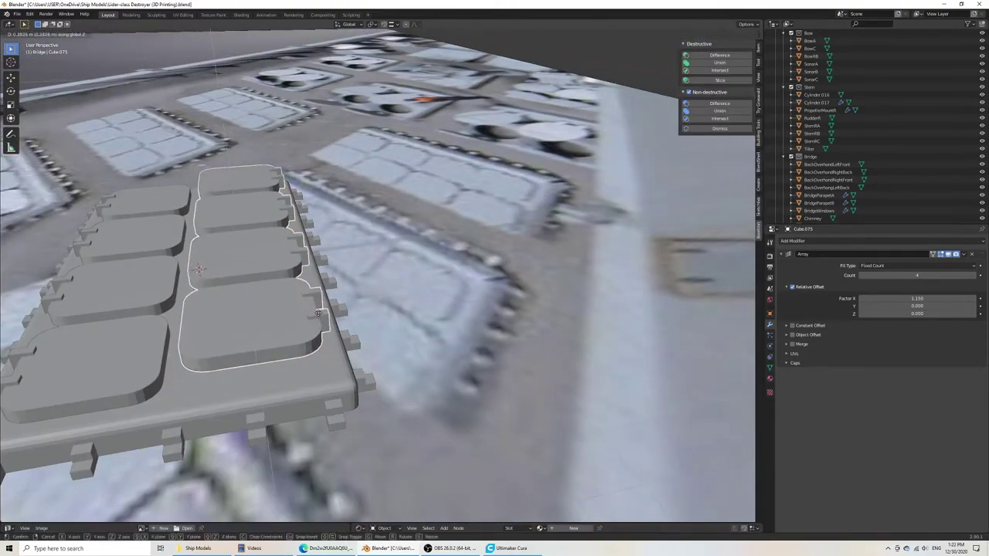
left_click(281, 292)
Step: Open the raised hatch row in Edit Mode and try moving the lower edge where the hinge meets the hatch
mouse_move(281, 292)
middle_mouse_down()
mouse_move(300, 298)
mouse_move(337, 261)
mouse_move(324, 289)
mouse_move(336, 272)
middle_mouse_up()
scroll(333, 291, "up", 4)
scroll(337, 261, "up", 2)
left_click(333, 146)
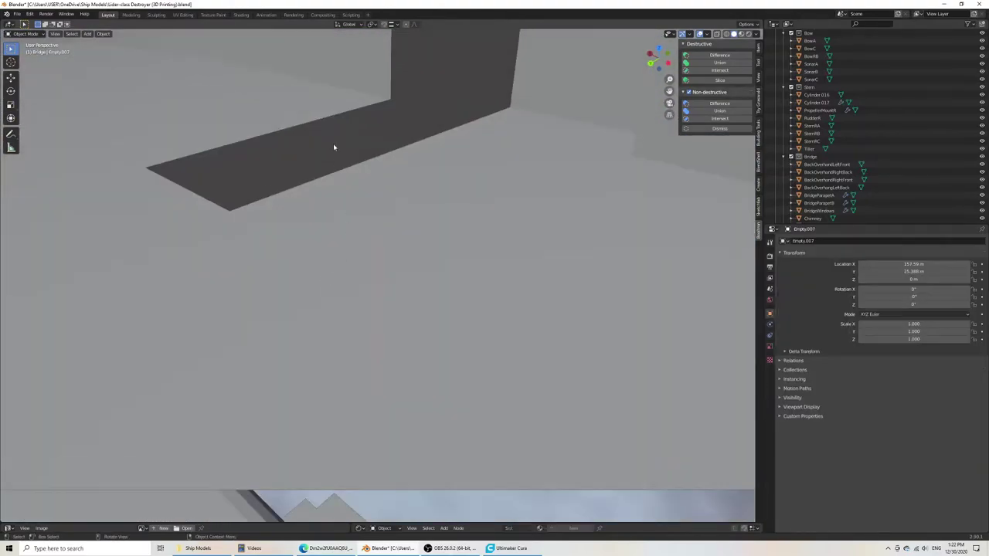
left_click(332, 102)
key("Tab")
key("g")
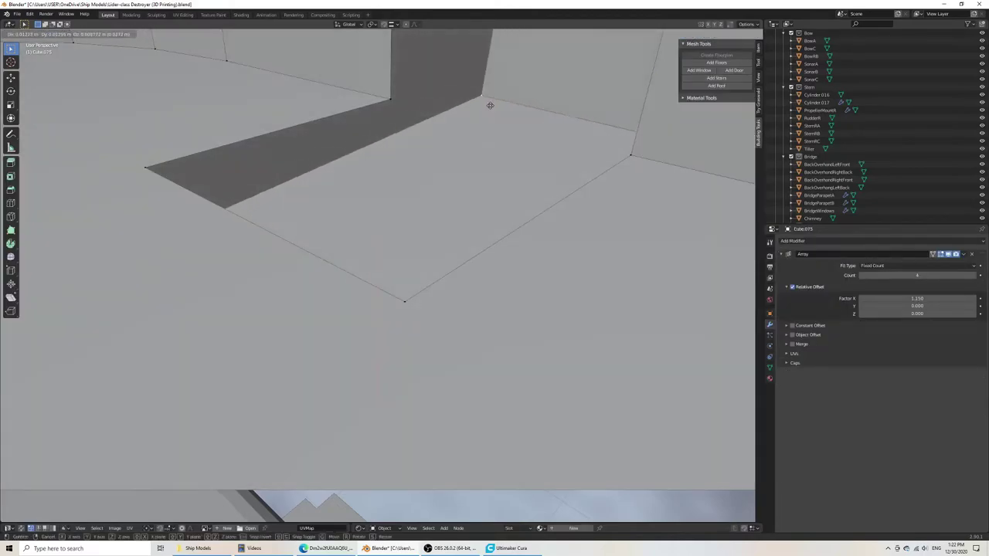
left_click(527, 107)
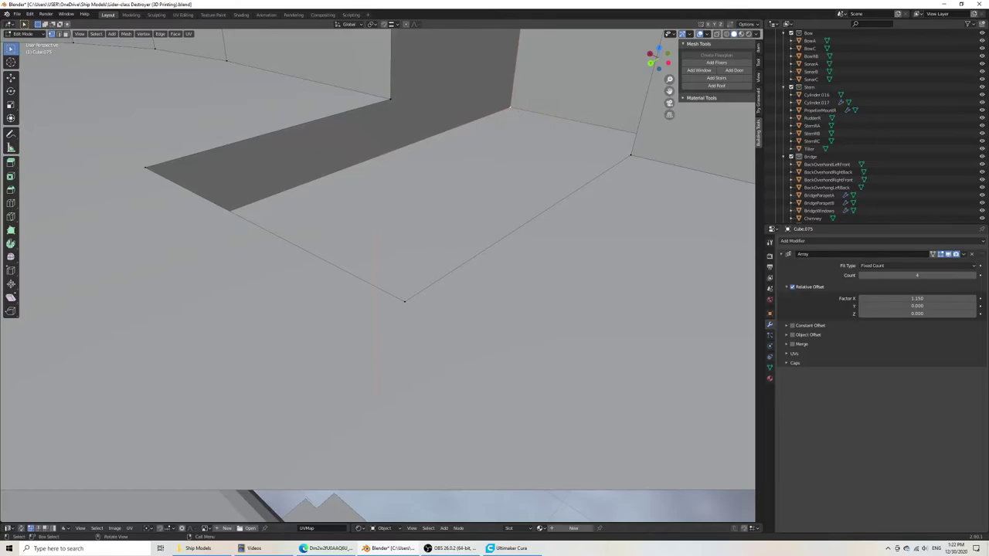
Step: Undo the hatch row's edit and Z move to put it back on the base plate
scroll(407, 270, "down", 10)
key("Tab")
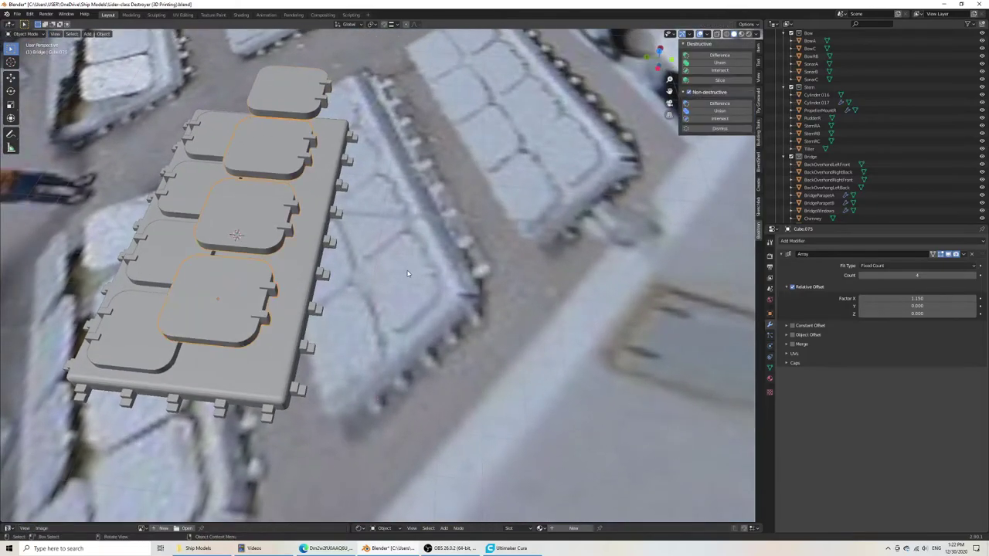
key("ctrl+z")
key("ctrl+z")
key("ctrl+z")
key("ctrl+z")
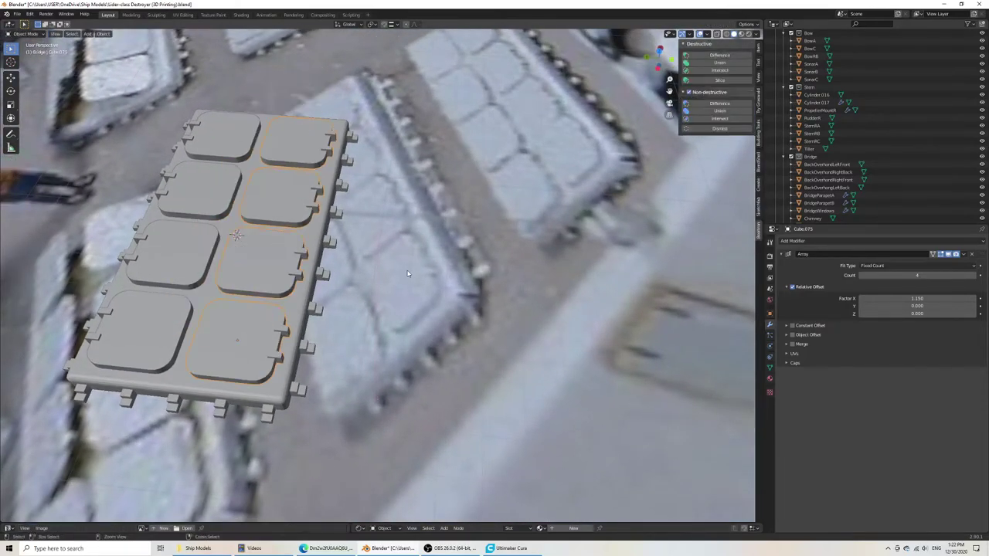
Step: Apply the Array modifier on both hatch rows
key("Tab")
middle_click_drag(407, 270, 302, 316)
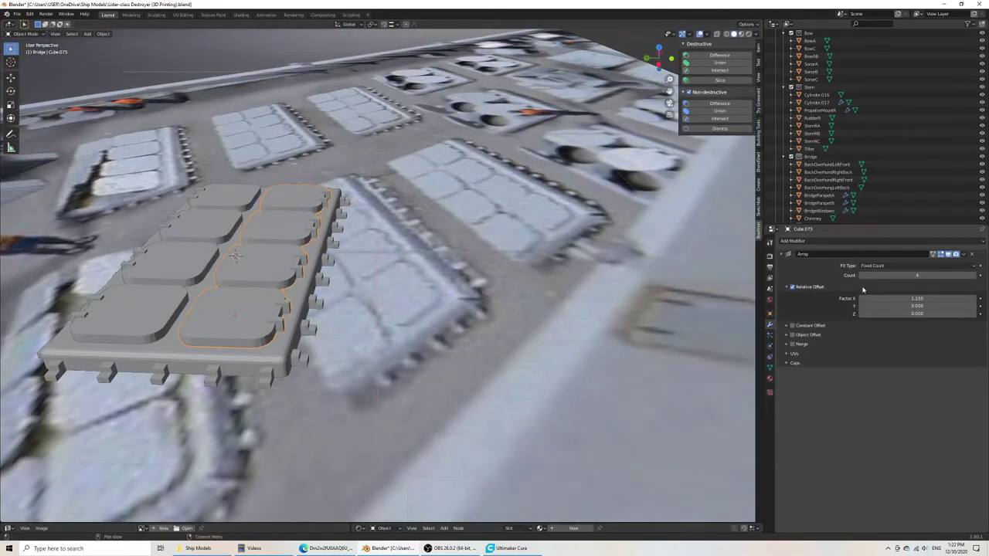
left_click(969, 255)
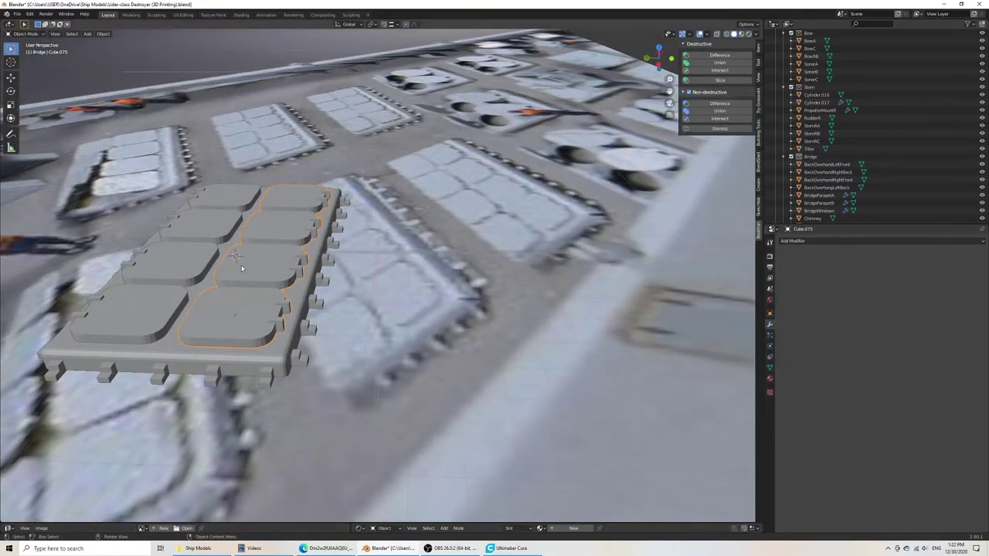
left_click(177, 256)
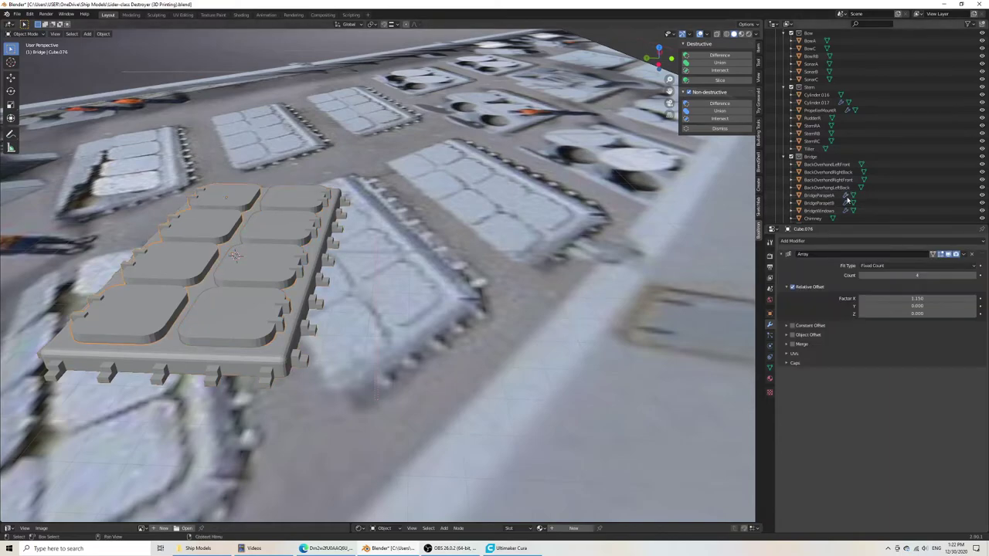
left_click(969, 257)
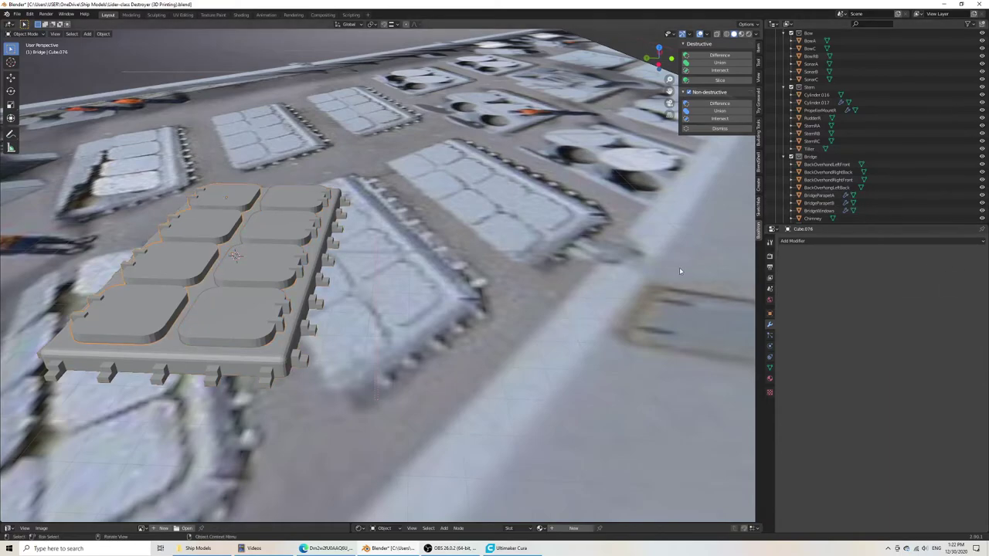
Step: Select both hatch rows together with the base plate and merge them with a destructive Boolean union
middle_click_drag(680, 274, 483, 255)
left_click(316, 366, "shift")
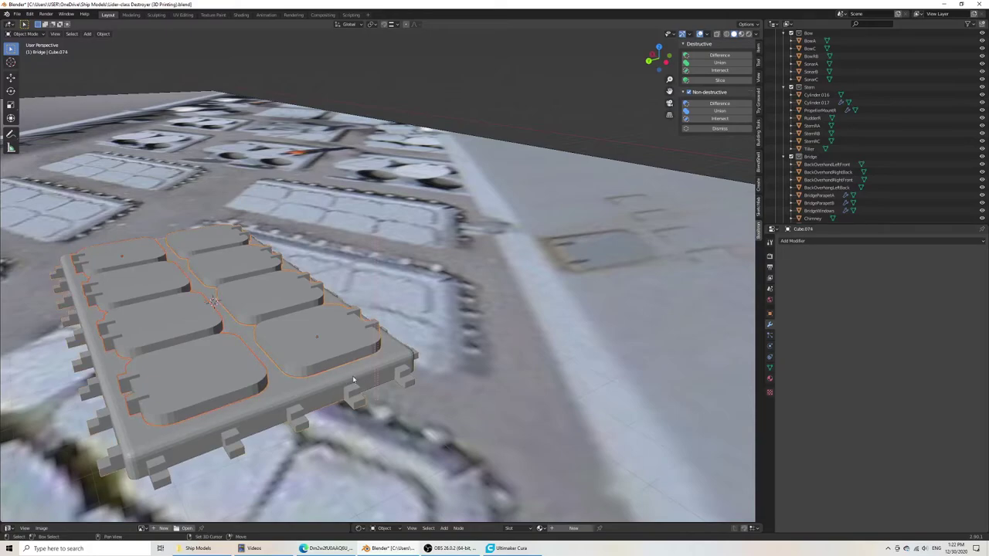
mouse_move(556, 232)
middle_mouse_down()
mouse_move(451, 275)
mouse_move(379, 321)
middle_mouse_up()
Step: Inspect the merged hatch module from inside and save the file
middle_click_drag(378, 278, 507, 272, "shift")
scroll(507, 272, "up", 4)
key("z")
left_click(442, 272)
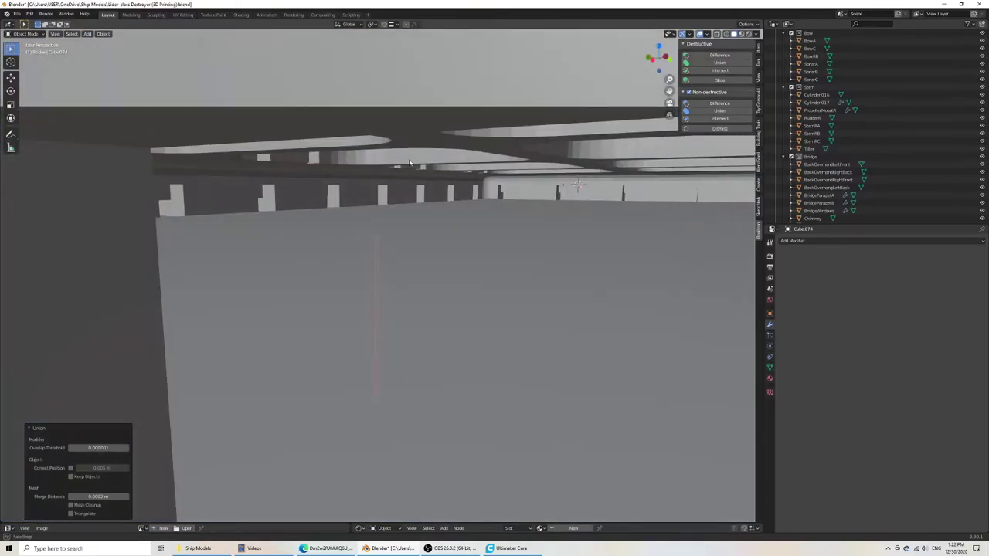
mouse_move(410, 162)
middle_mouse_down()
mouse_move(377, 166)
mouse_move(400, 152)
mouse_move(340, 165)
mouse_move(299, 141)
mouse_move(280, 148)
mouse_move(300, 146)
mouse_move(264, 201)
mouse_move(267, 302)
mouse_move(318, 217)
middle_mouse_up()
scroll(263, 202, "down", 5)
key("ctrl+s")
Step: Check from the top view in Edit Mode, using linked selection, whether the whole hatch module is one connected mesh
key("KP_7")
scroll(259, 240, "down", 8)
scroll(256, 242, "down", 5)
scroll(463, 263, "up", 4)
middle_click_drag(530, 279, 358, 338, "shift")
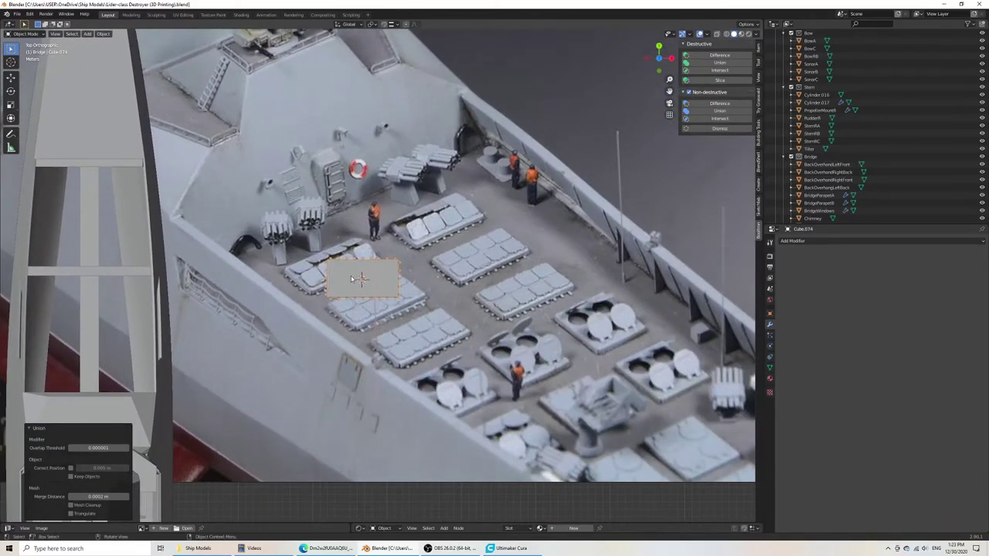
middle_click_drag(351, 276, 544, 307)
key("Tab")
key("Tab")
key("Tab")
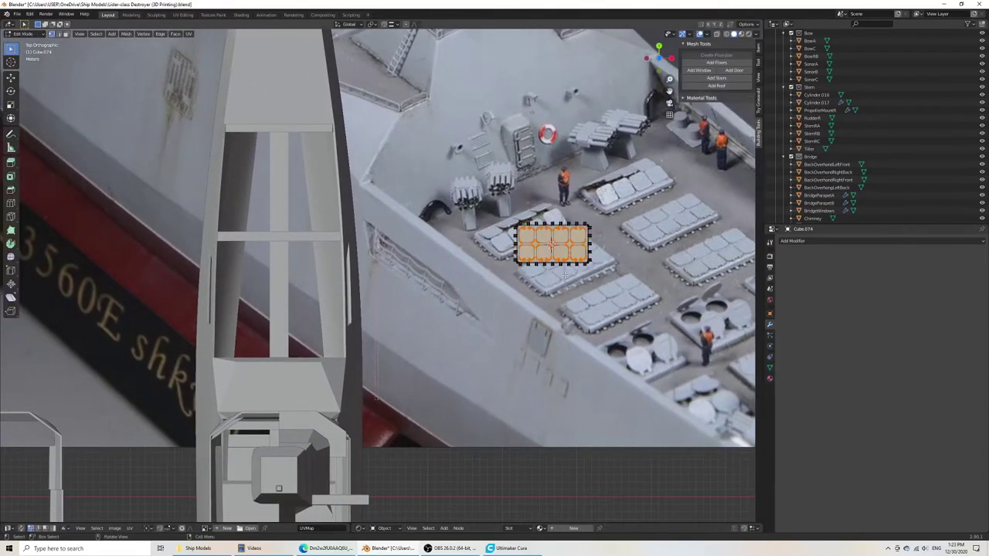
scroll(553, 243, "up", 3)
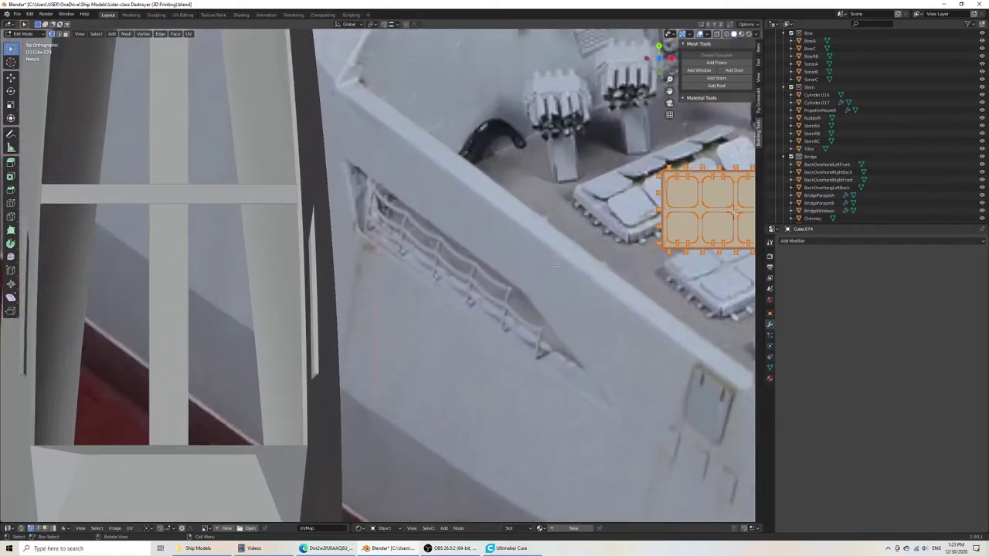
key("alt+a")
middle_click_drag(734, 210, 532, 244, "shift")
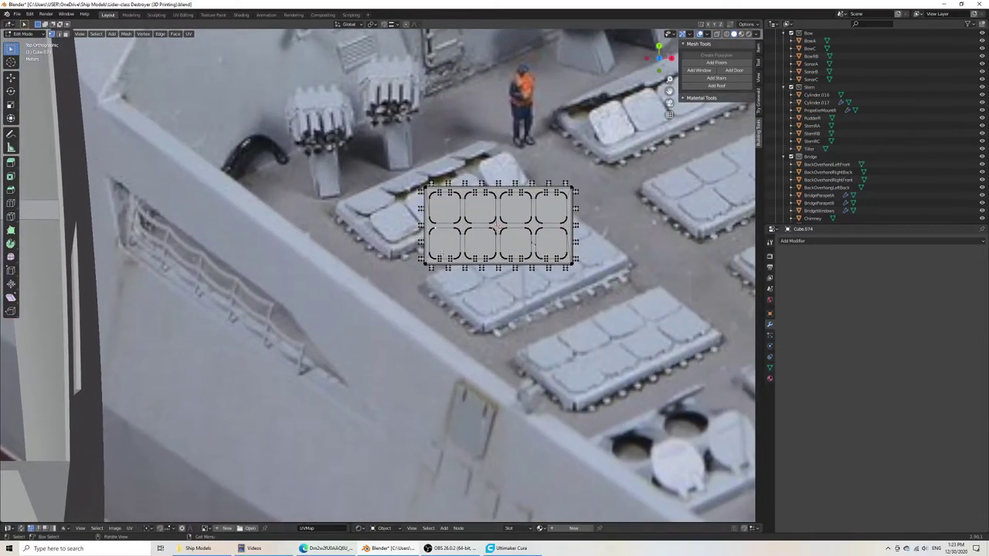
key("ctrl+l")
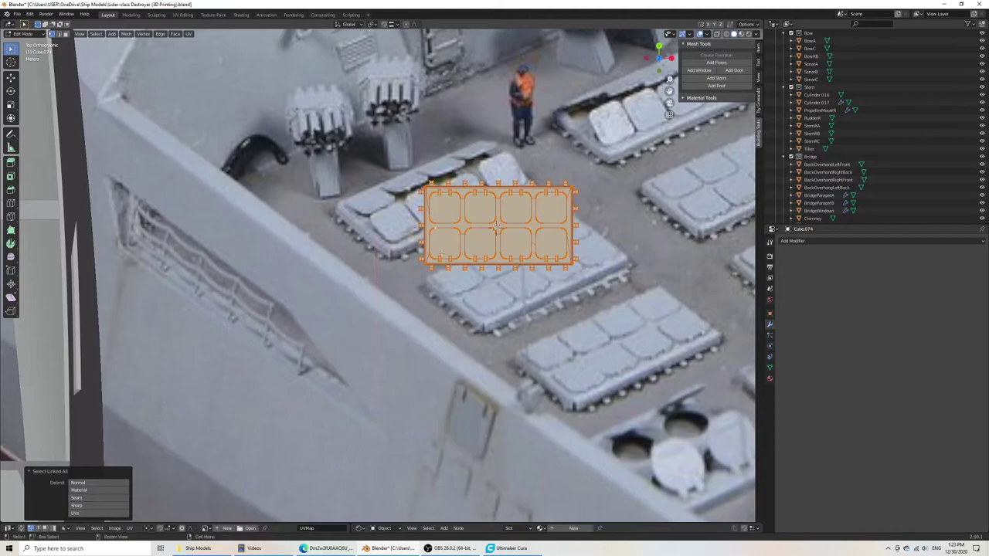
scroll(435, 247, "down", 5)
key("Tab")
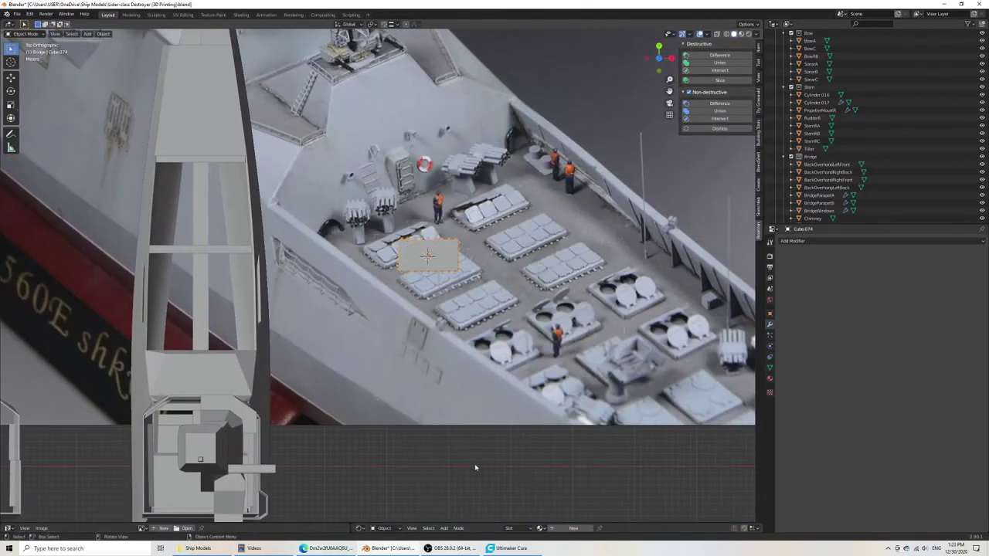
Step: Add a 2 m test cube at the centre of the hatch module and join it to the module
key("shift+a")
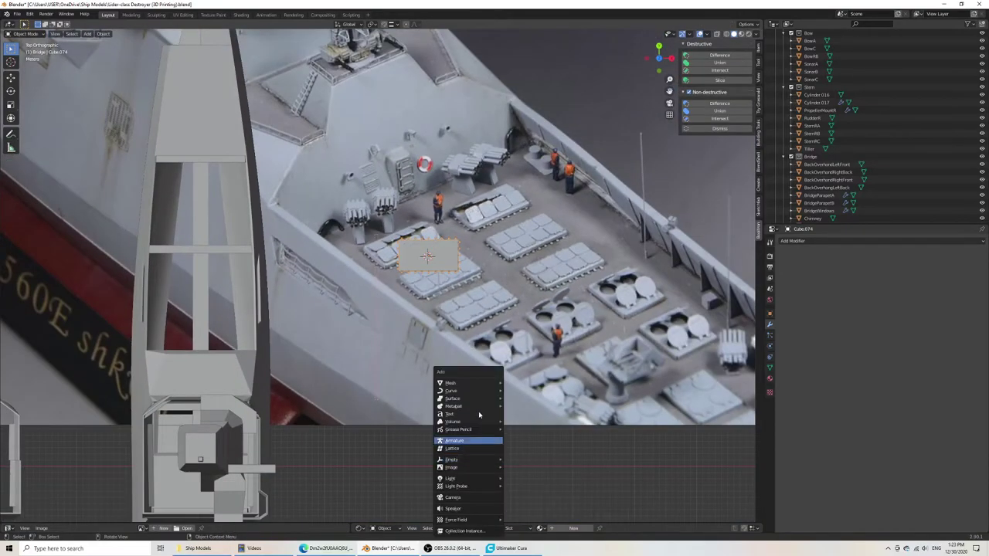
mouse_move(475, 384)
left_click(533, 391)
scroll(449, 395, "up", 3)
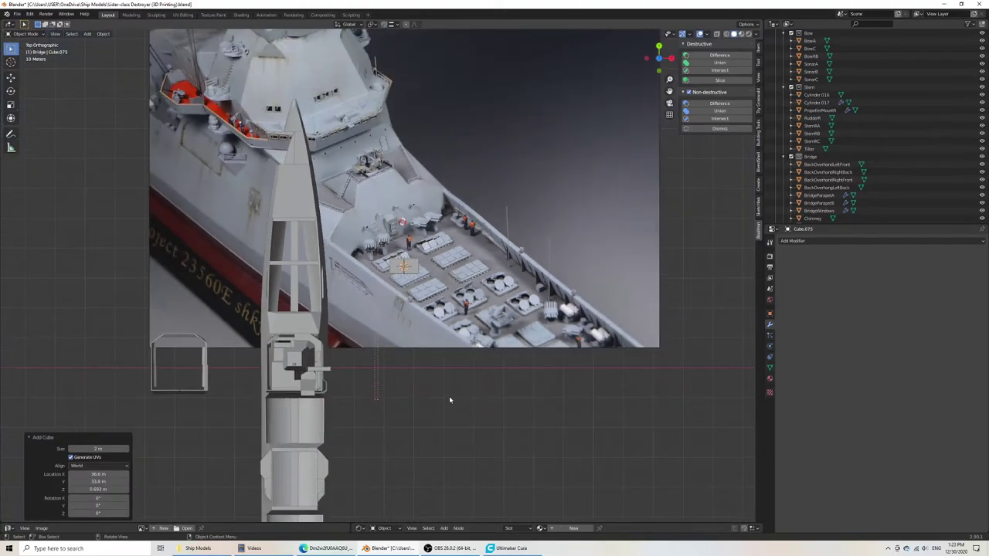
left_click(514, 244, "shift")
key("F3")
type("jo")
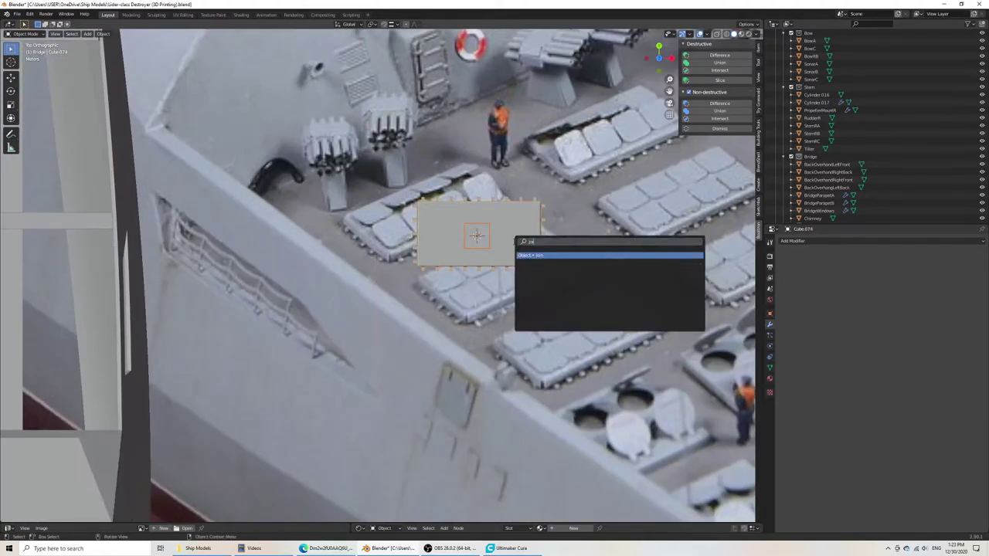
key("Return")
Step: Check with linked selection in Edit Mode whether the test cube is separate geometry from the hatch module
key("Tab")
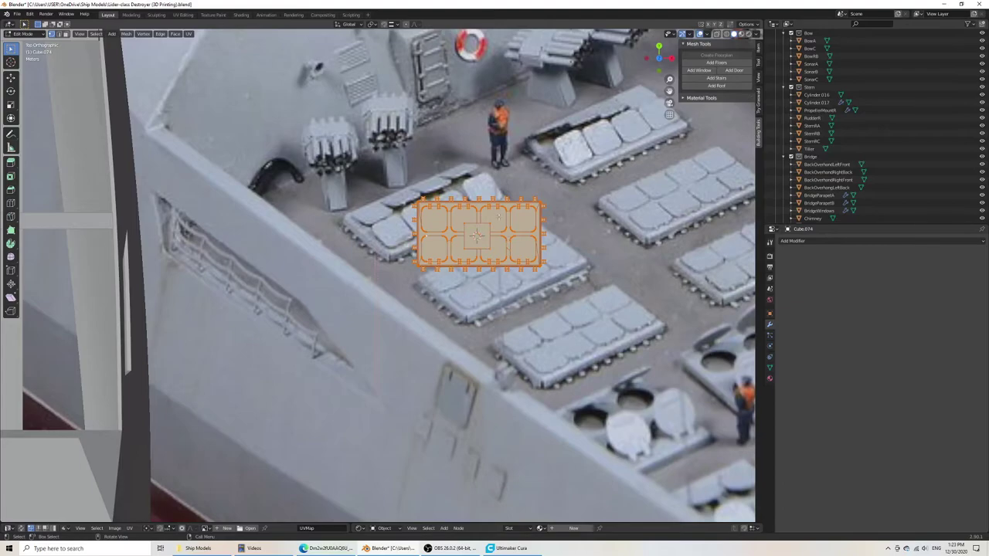
key("alt+a")
key("ctrl+l")
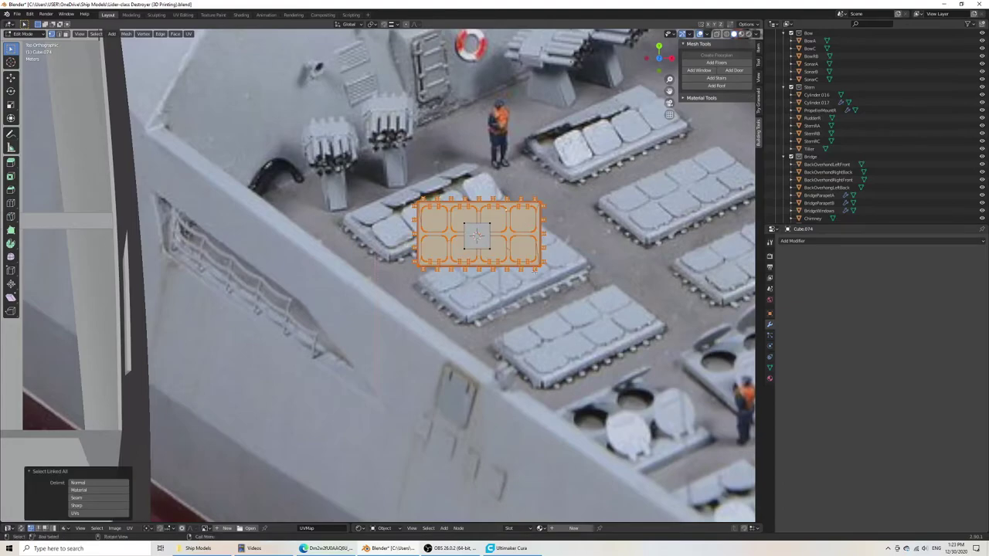
middle_click_drag(535, 271, 457, 200)
scroll(457, 200, "up", 3)
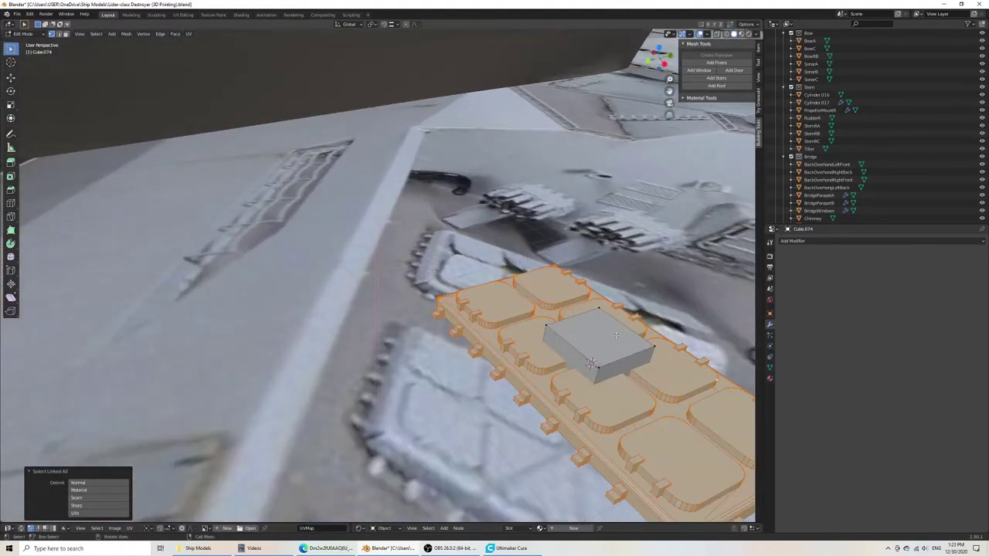
key("alt+a")
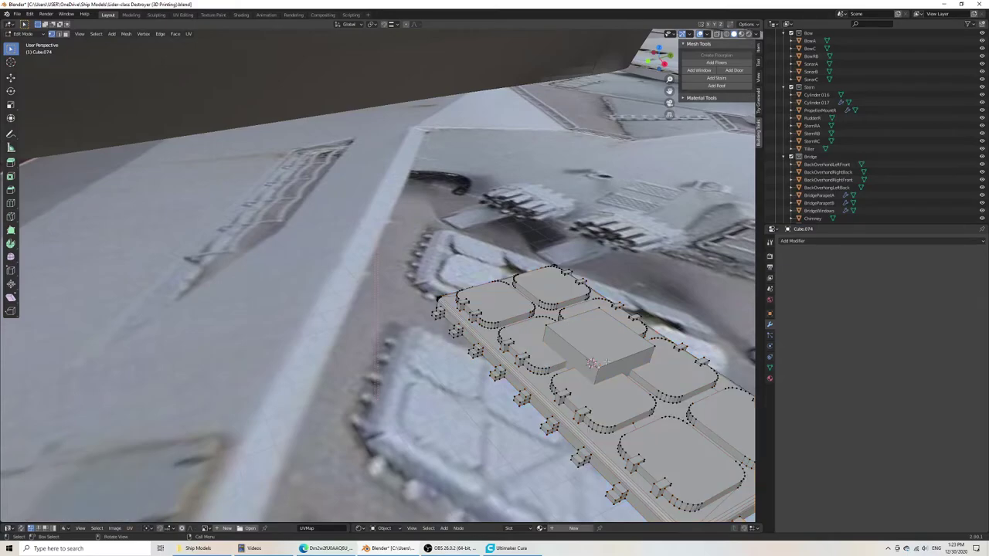
key("Tab")
scroll(606, 362, "down", 5)
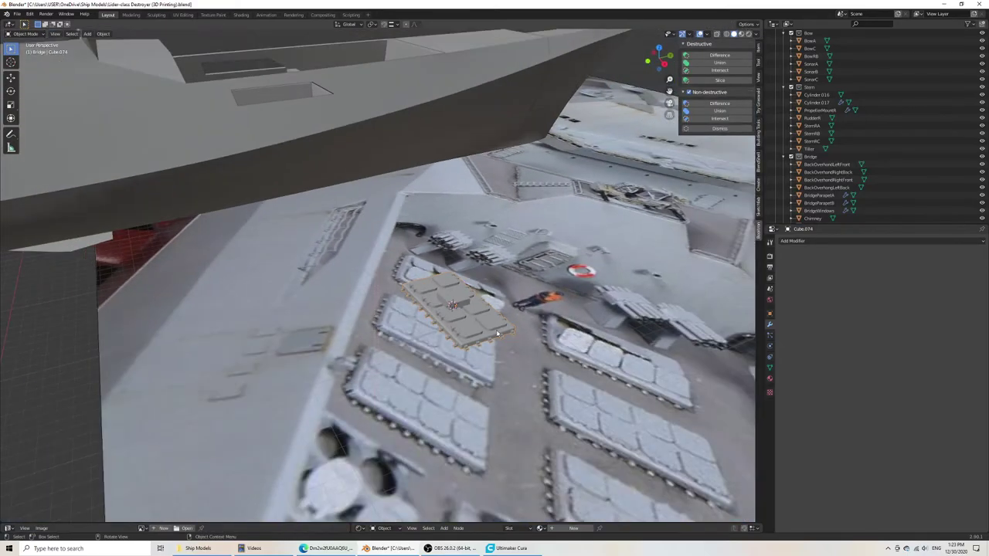
key("g")
right_click(547, 290)
middle_click_drag(548, 291, 546, 317)
Step: Select the test cube's linked geometry and delete its vertices from the hatch module
key("Tab")
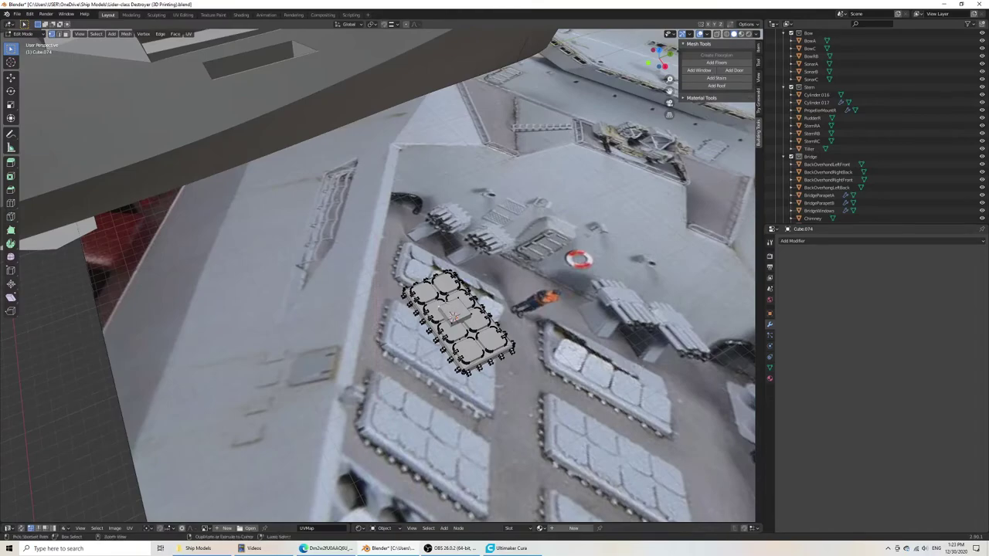
key("ctrl+l")
key("x")
left_click(445, 303)
Step: Save the file and move the hatch module in top view over the hull's foredeck opening, behind the crossbeam
key("ctrl+s")
key("Tab")
middle_click_drag(444, 303, 464, 334)
key("KP_7")
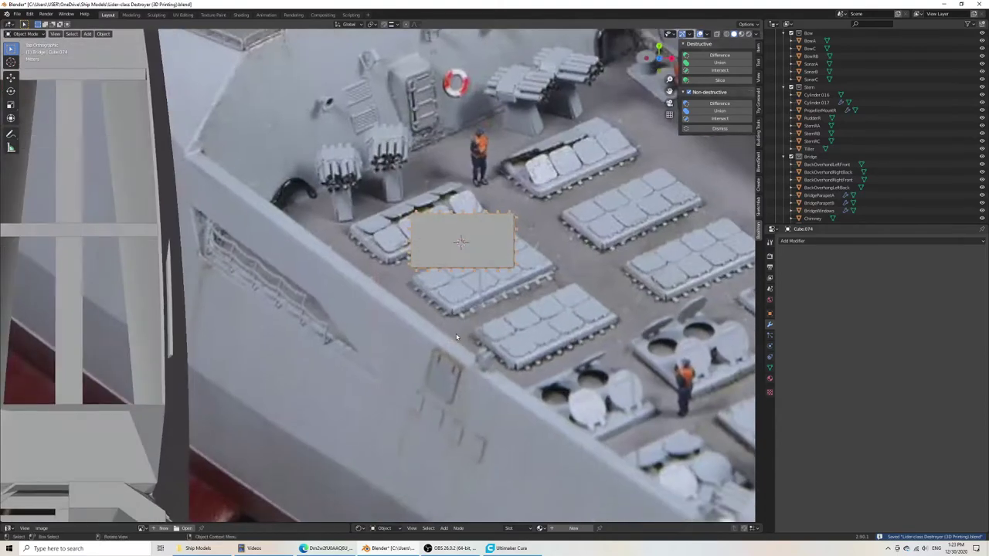
key("g")
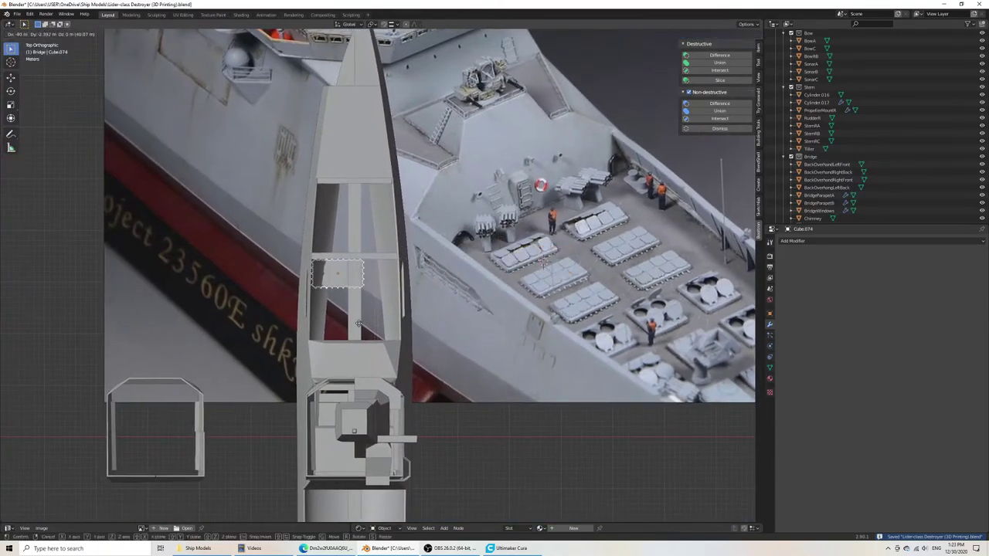
left_click(359, 323)
Step: Scale the hatch module's mesh down in Edit Mode to about 0.333 of its size
key("Tab")
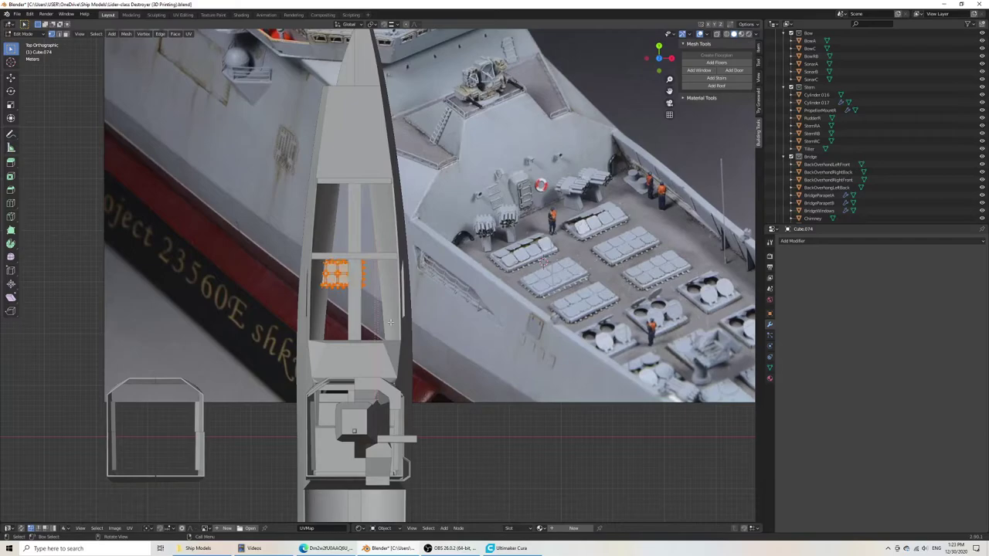
key("s")
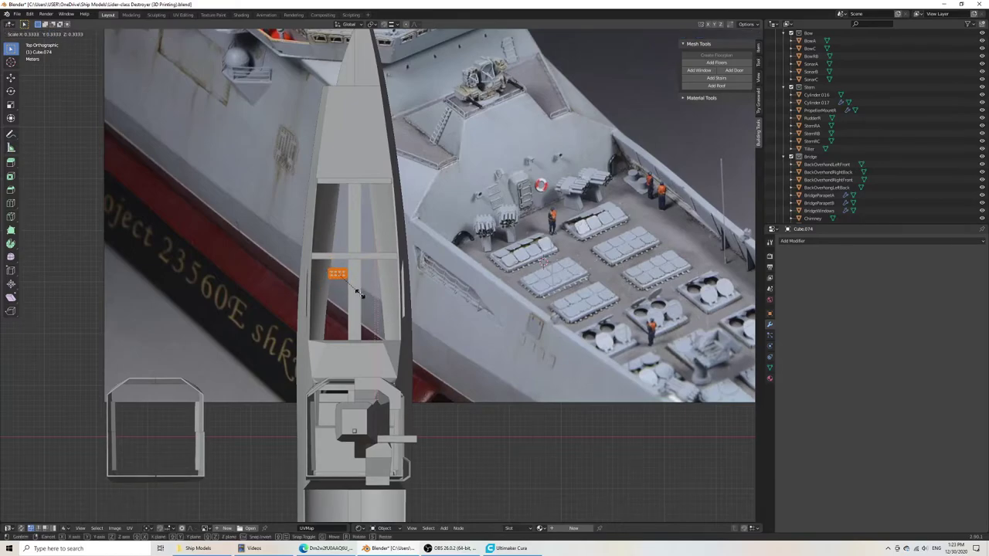
left_click(359, 292)
key("Tab")
Step: Raise the hatch module about 14 m along Z over the hull's foredeck opening and return to top view
scroll(245, 230, "up", 5)
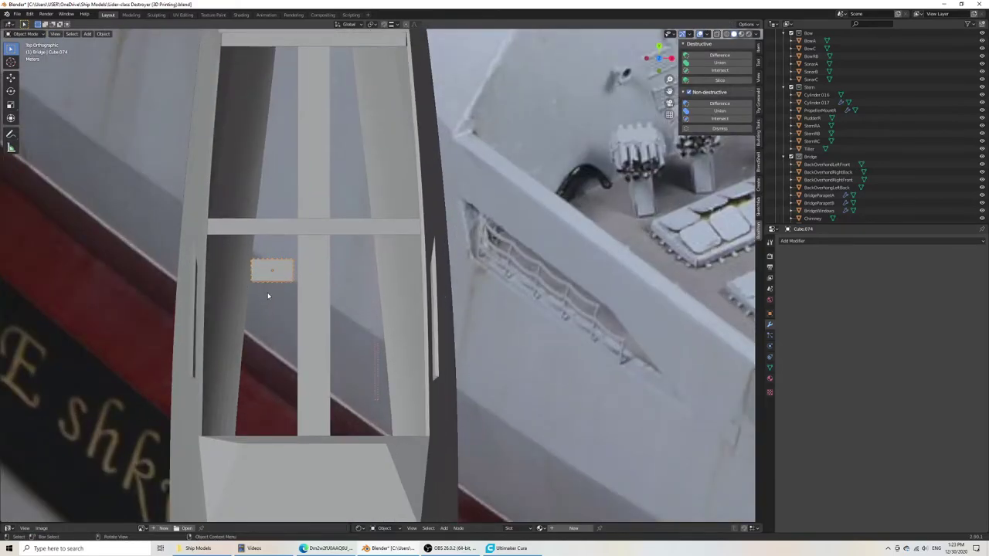
scroll(319, 305, "down", 3)
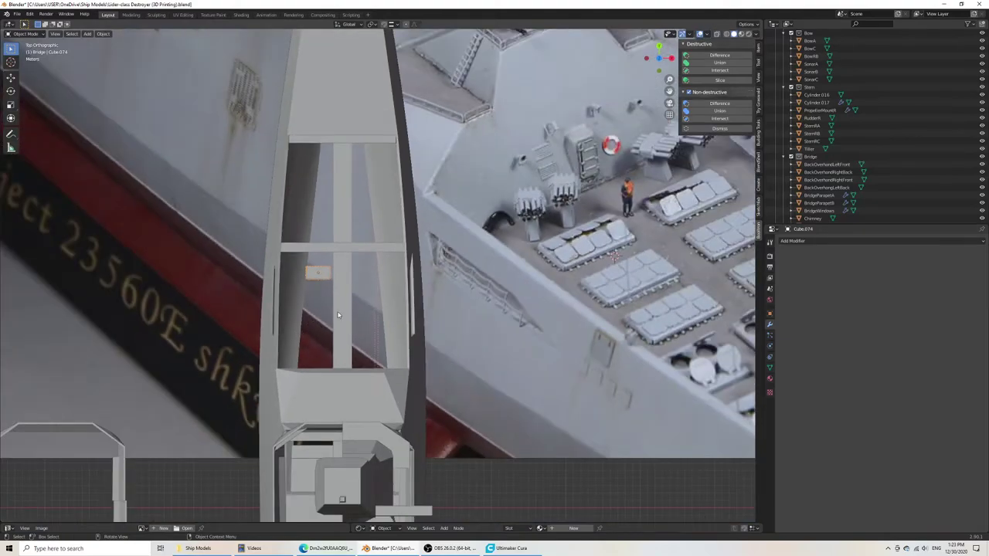
middle_click_drag(337, 314, 325, 292)
key("g")
key("z")
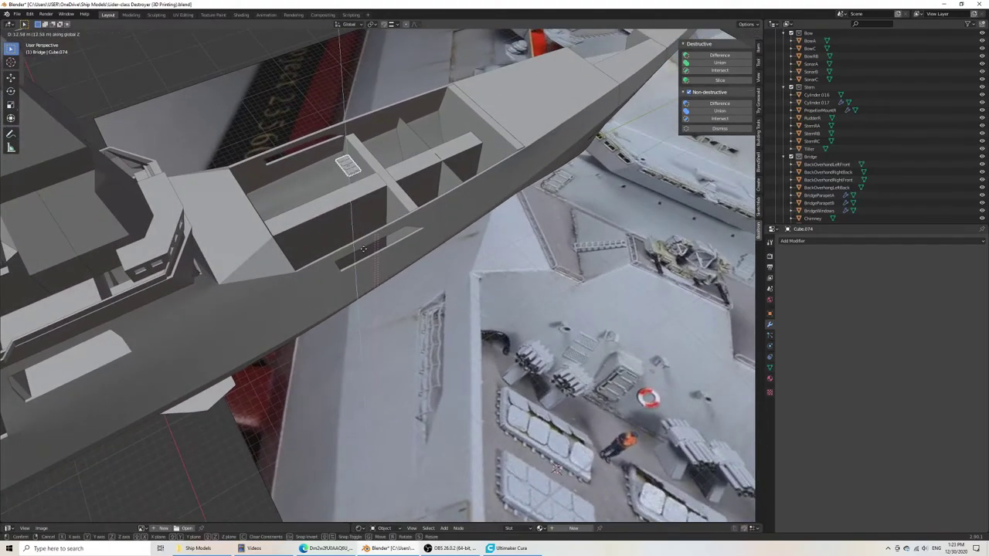
left_click(370, 240)
middle_click_drag(370, 240, 428, 262)
key("KP_7")
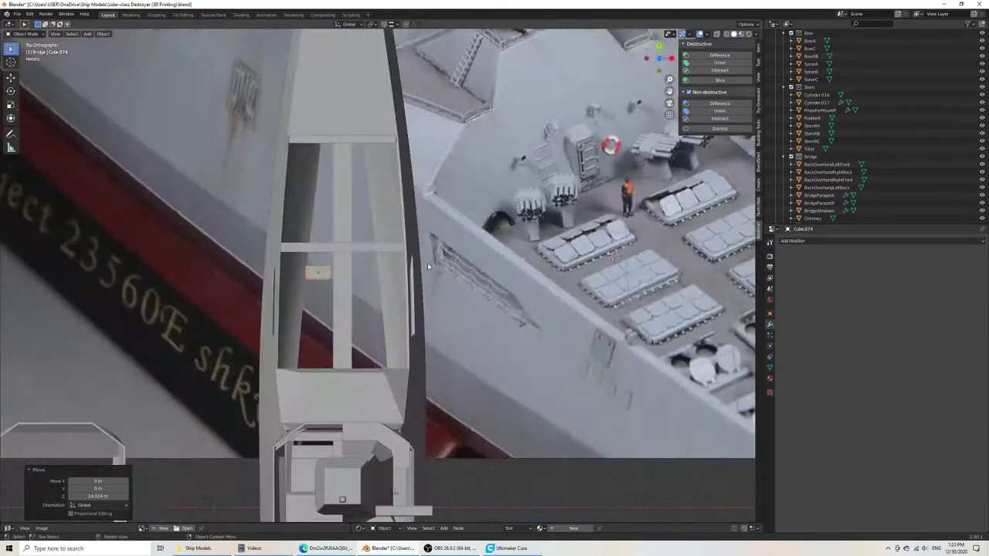
Step: Enable the Reference Images collection and move the ship photo off the hull to the port side
scroll(895, 103, "up", 3)
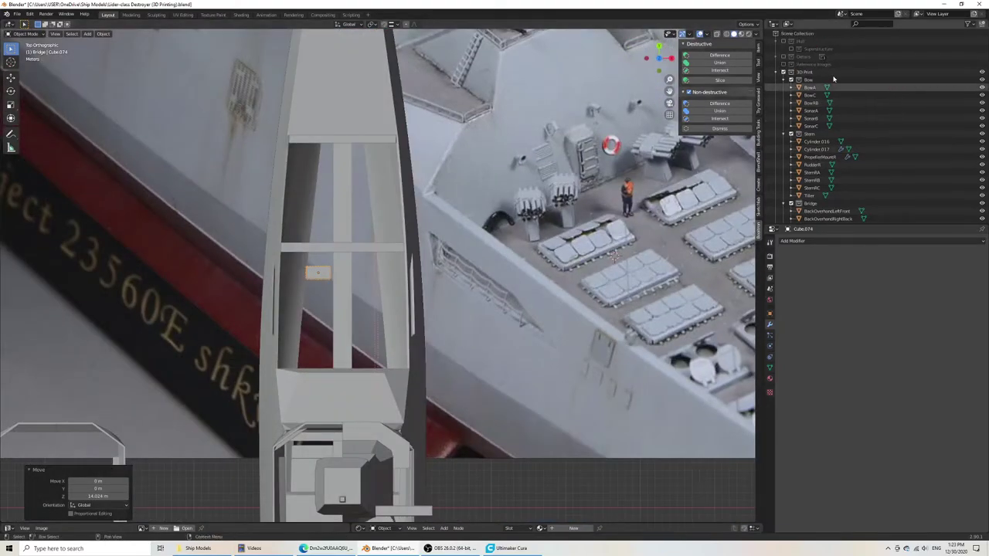
left_click(784, 67)
scroll(507, 206, "down", 5)
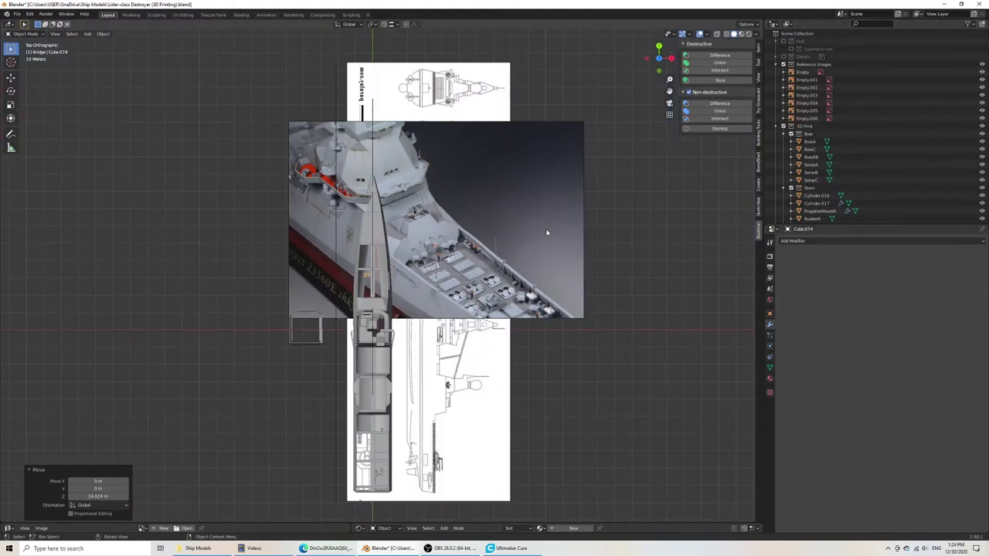
left_click(507, 207)
key("g")
left_click(267, 229)
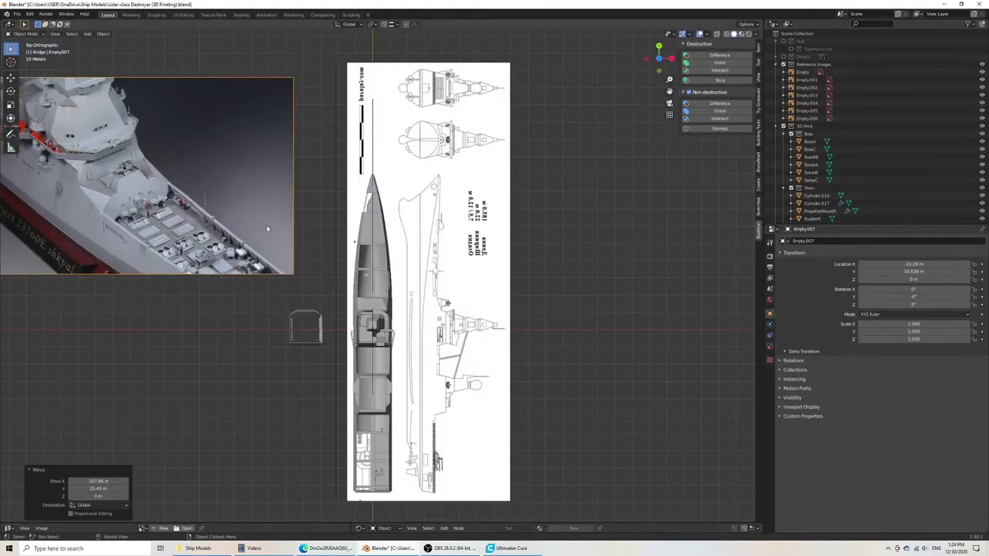
Step: In wireframe shading, place the hatch module over the blueprint's foremost port block of eight-cell hatches and scale its mesh by 1.35
scroll(267, 229, "up", 1)
key("z")
left_click(320, 286)
scroll(346, 297, "up", 8)
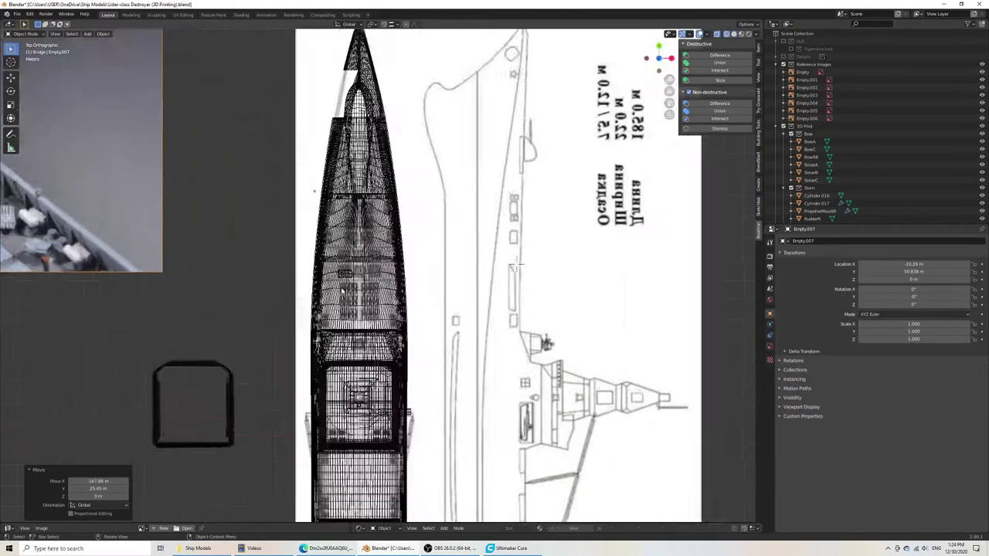
scroll(376, 346, "up", 5)
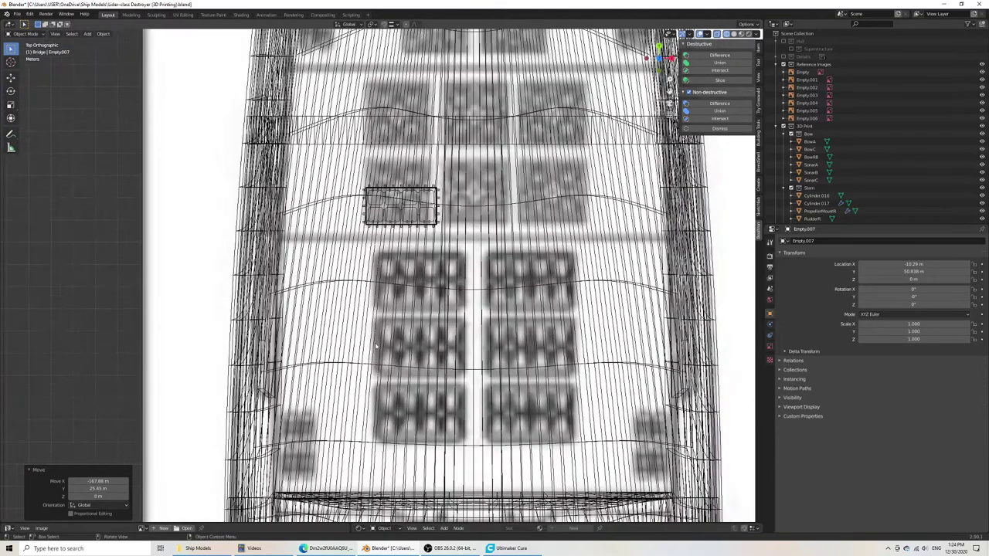
left_click(418, 207)
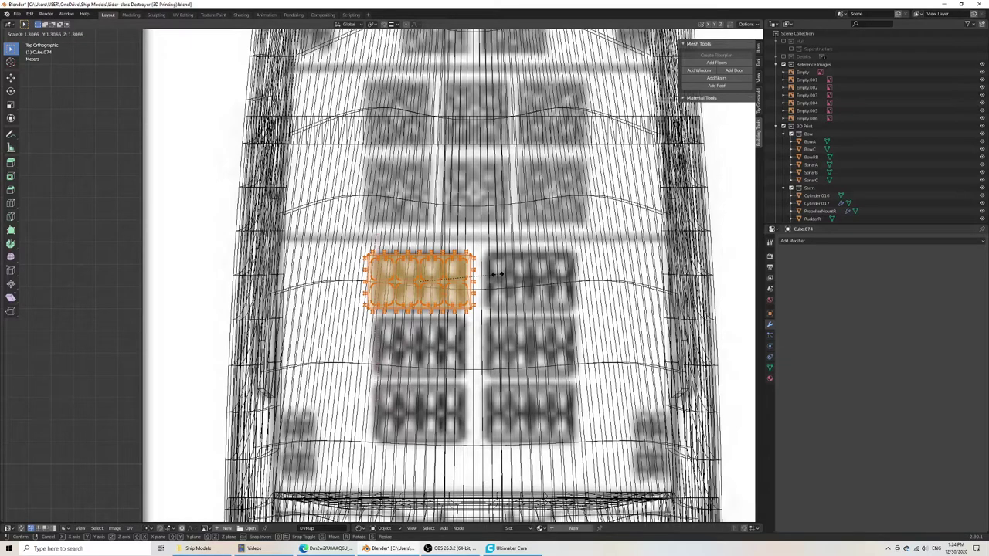
left_click(500, 275)
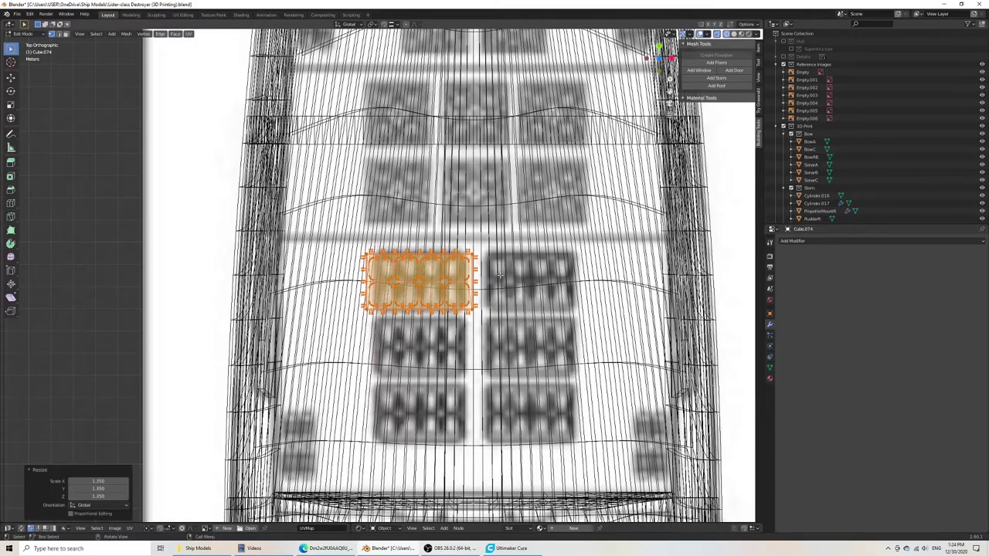
Step: Return the hatch module to Object Mode and save the file
key("ctrl+s")
key("Tab")
key("Tab")
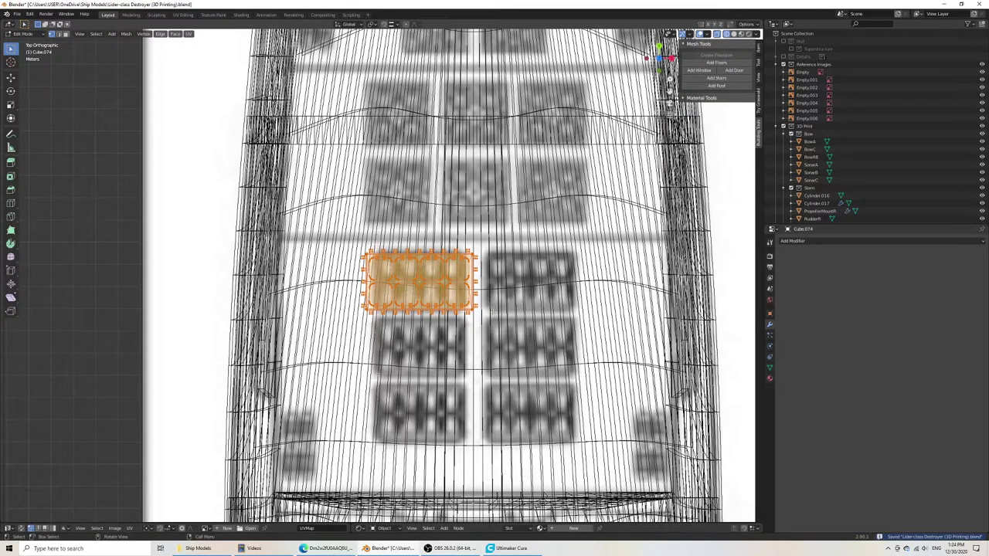
key("g")
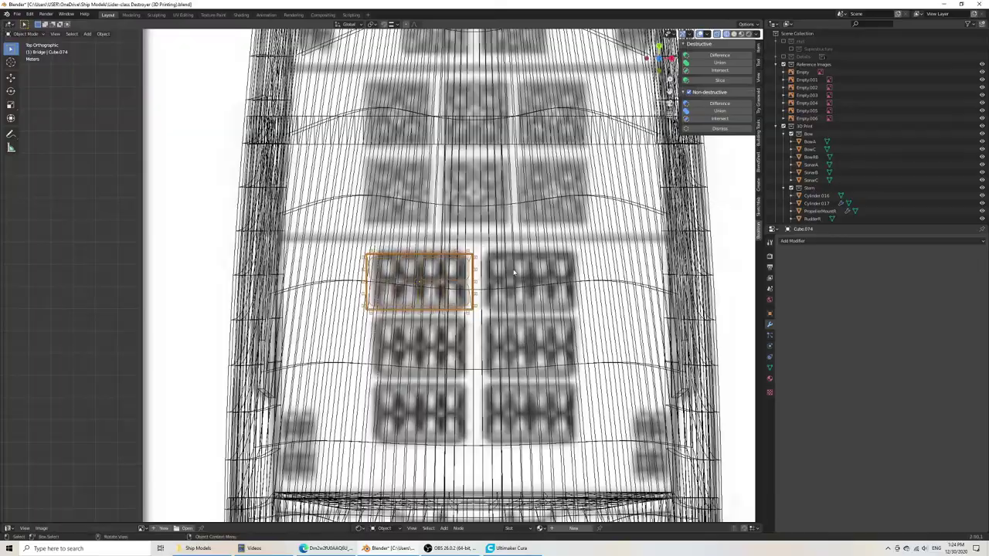
key("ctrl+s")
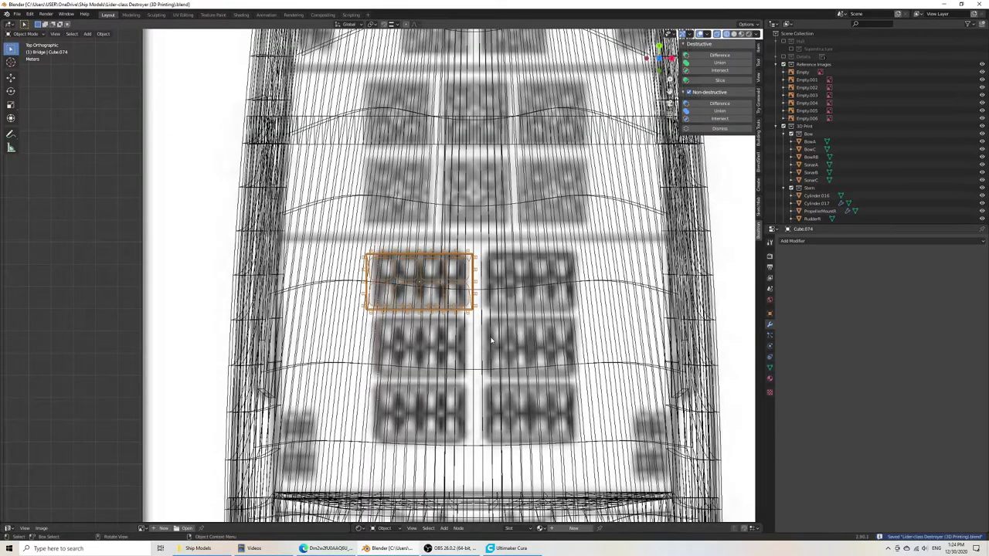
Step: Check the hatch module's fit in the foredeck with solid shading and against the blueprint in wireframe top view, saving the file
middle_click_drag(492, 341, 434, 306)
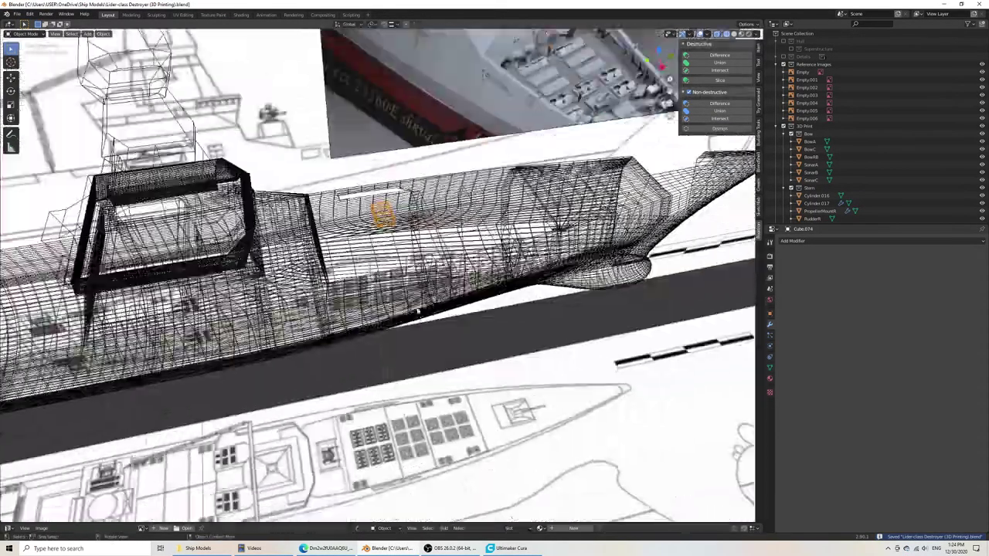
key("x")
key("z")
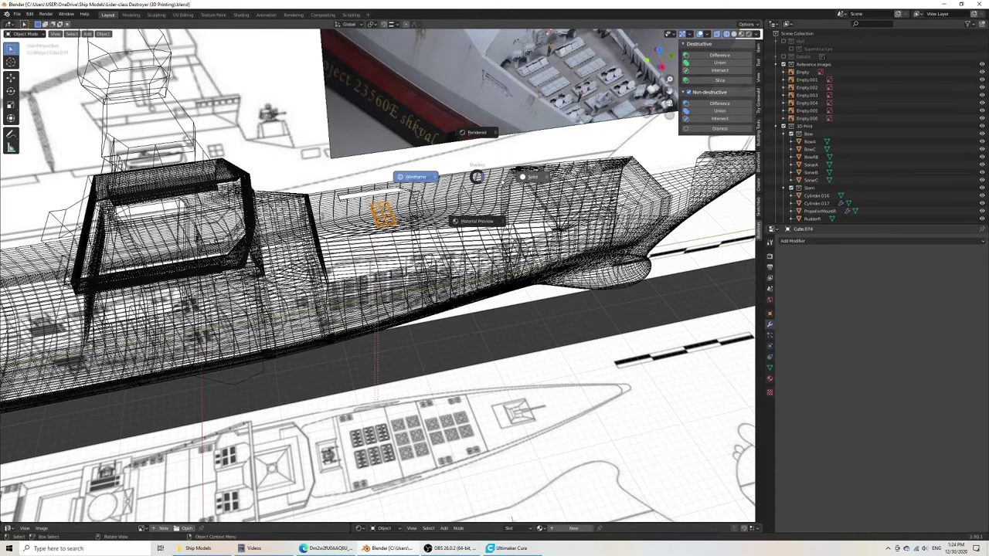
left_click(515, 179)
middle_click_drag(515, 239, 433, 261)
scroll(428, 243, "up", 10)
key("ctrl+s")
scroll(444, 268, "down", 8)
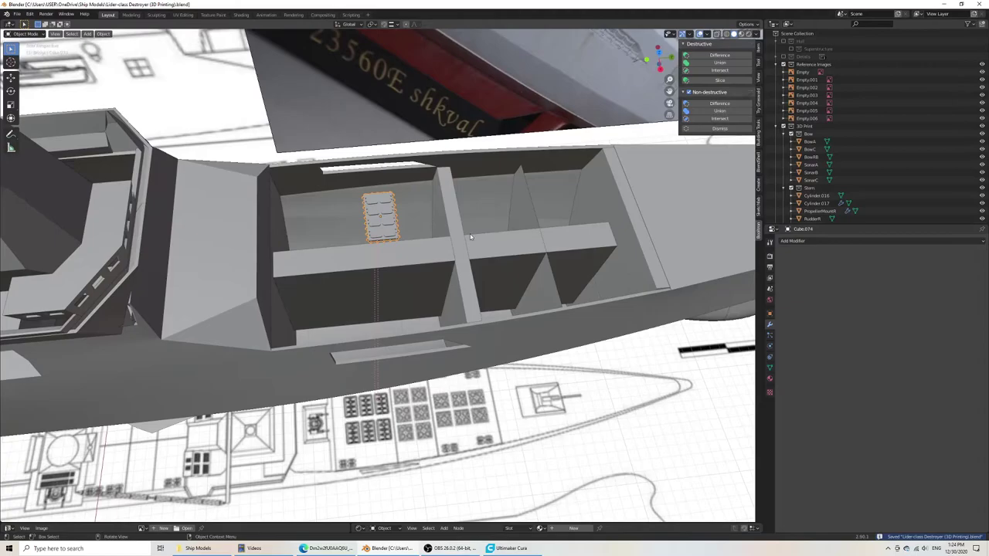
key("KP_7")
key("z")
left_click(415, 237)
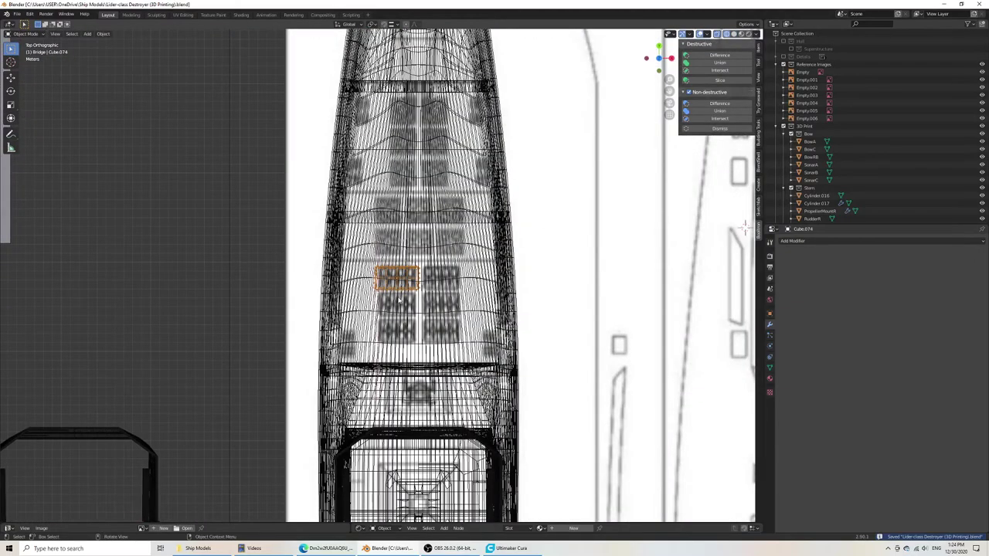
scroll(386, 298, "up", 5)
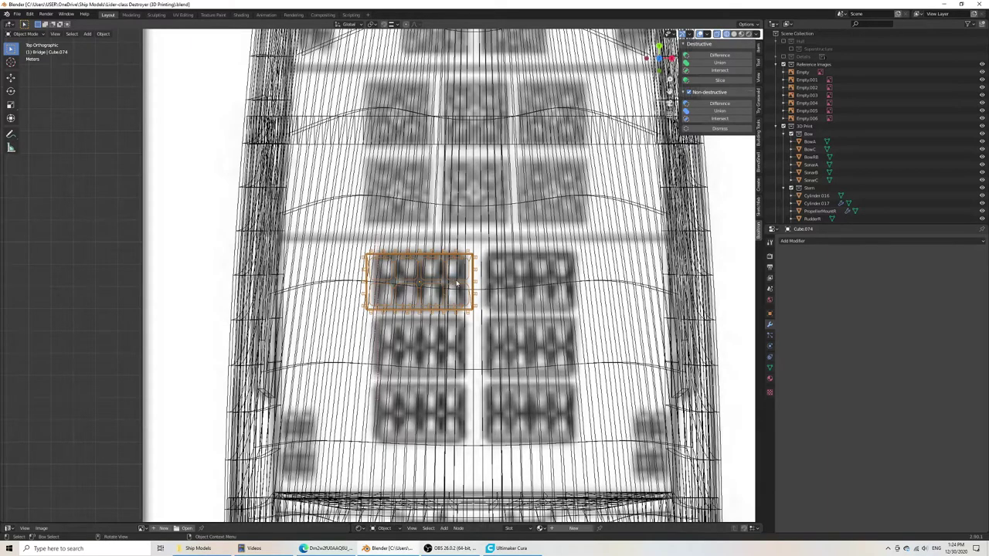
scroll(455, 284, "up", 2)
scroll(489, 293, "down", 6)
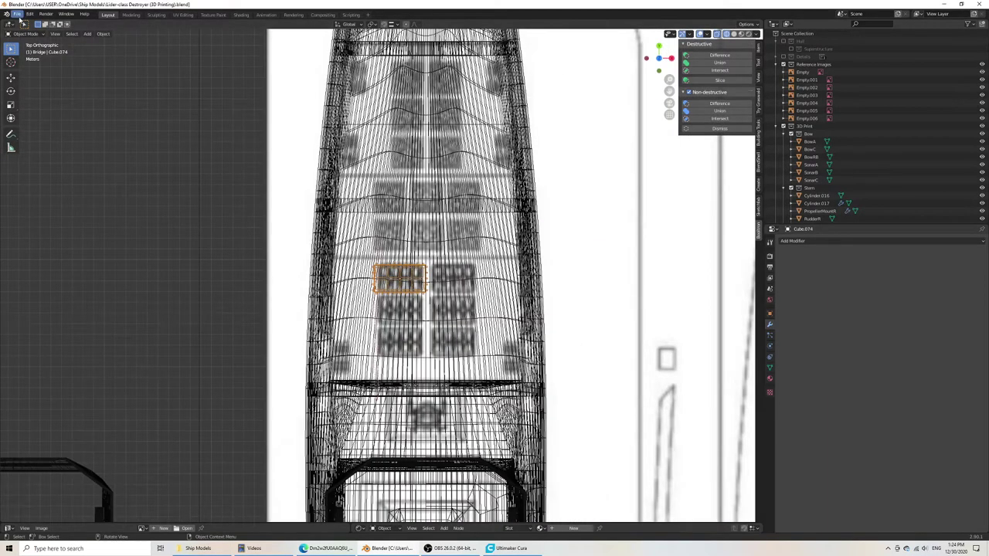
Step: Start an STL export of the selected hatch module
left_click(19, 17)
mouse_move(44, 126)
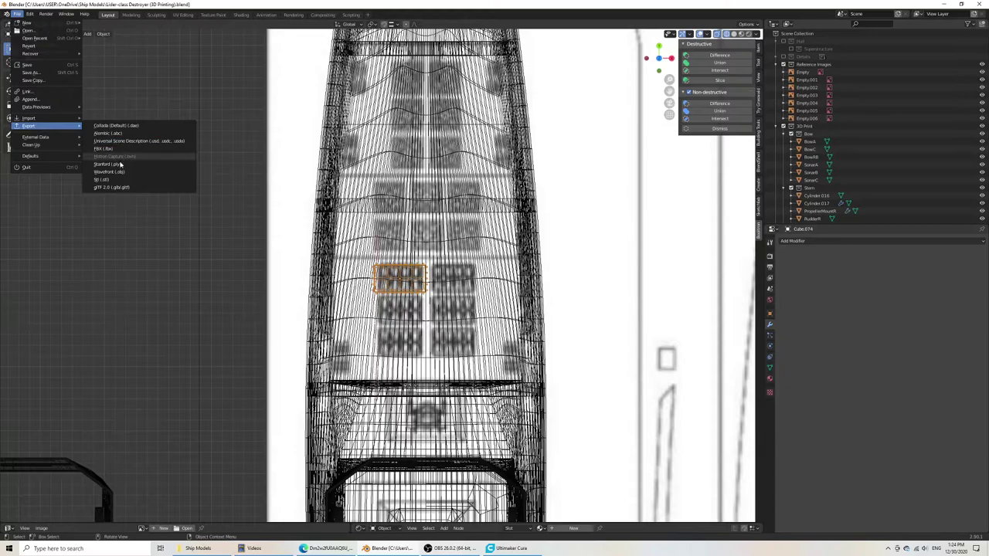
left_click(107, 179)
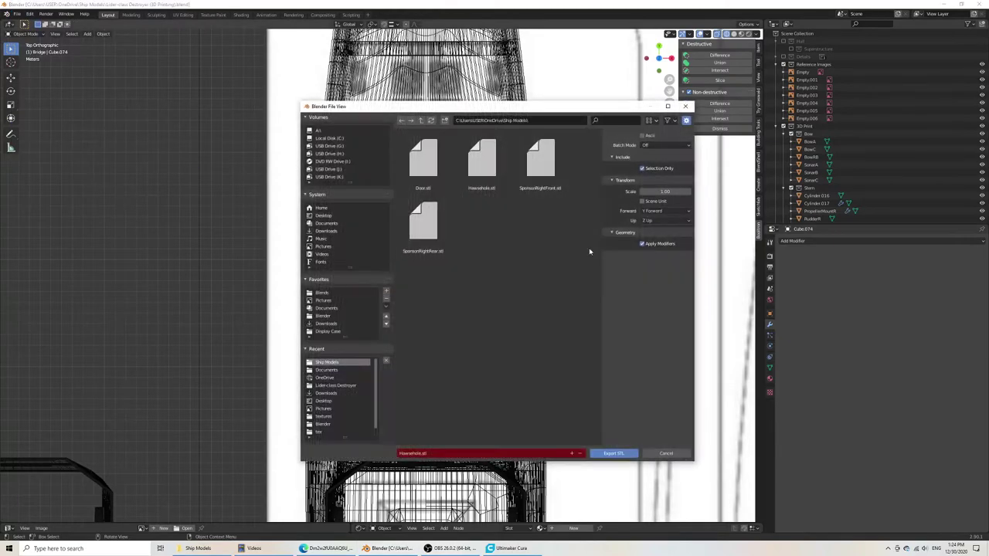
left_click(445, 453)
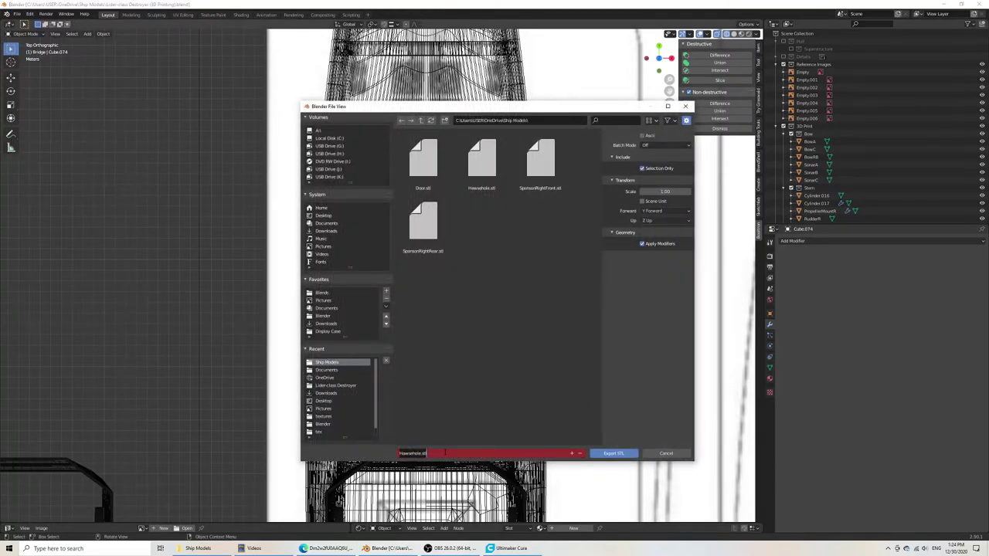
type("VLS_1")
key("Escape")
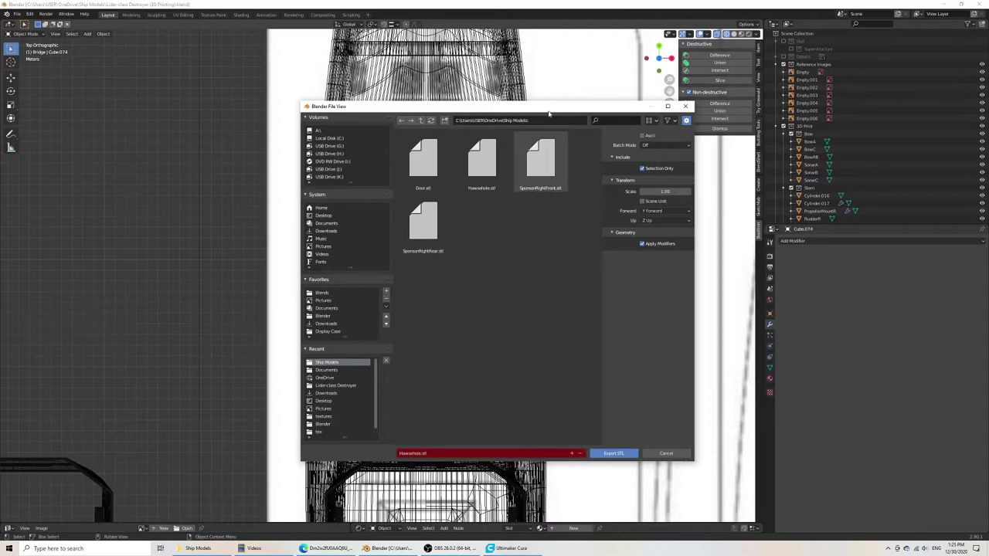
Step: Name the export file VLSx8 and export the hatch module as STL into the Ship Models folder
left_click_drag(548, 102, 747, 87)
left_click(654, 445)
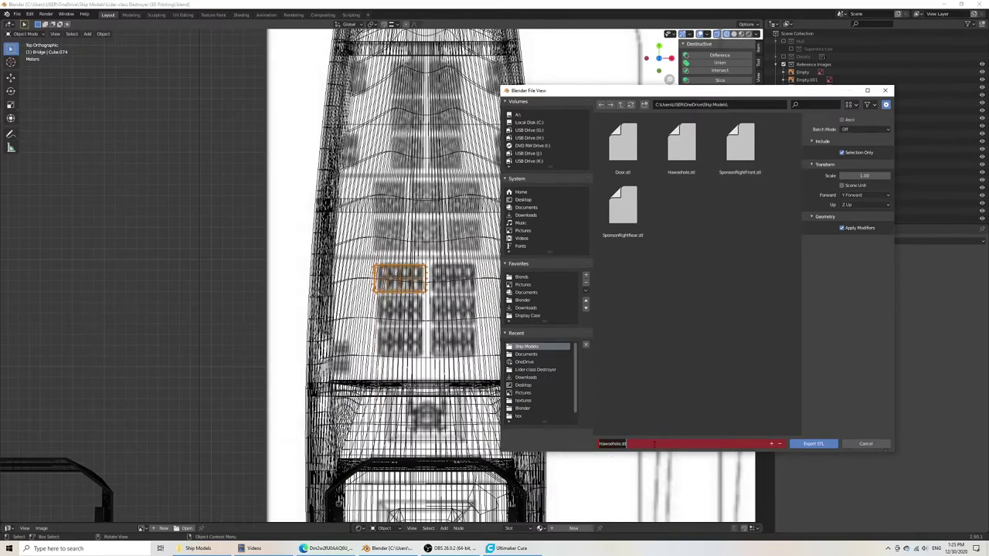
type("VLSx8")
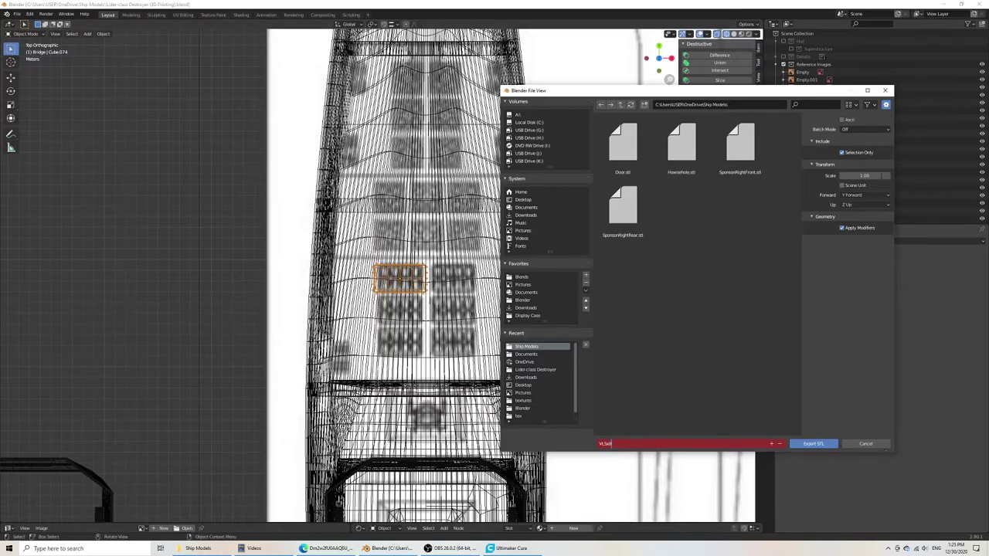
left_click(812, 444)
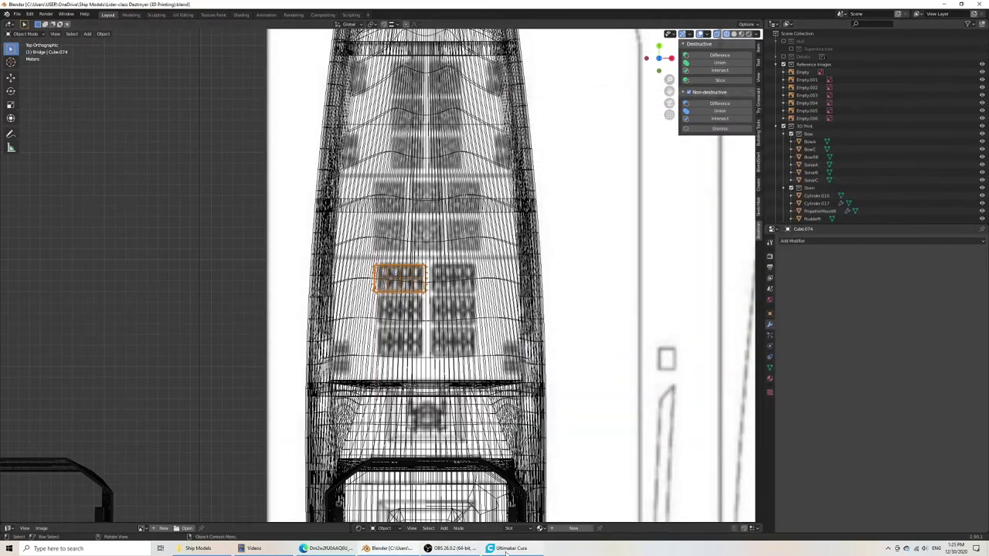
Step: Switch to Ultimaker Cura and load VLSx8.stl from the Ship Models folder onto the build plate
left_click(510, 549)
left_click(198, 548)
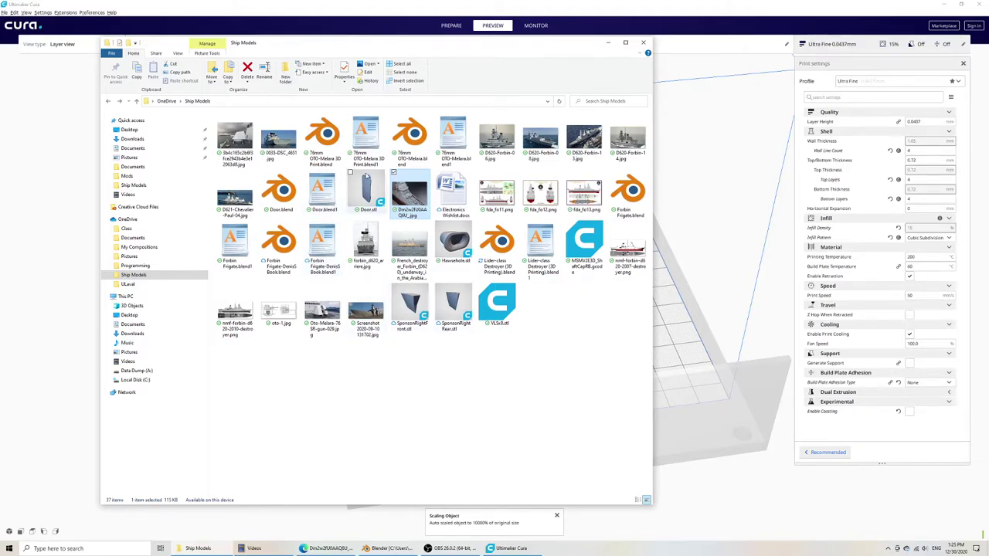
left_click(607, 100)
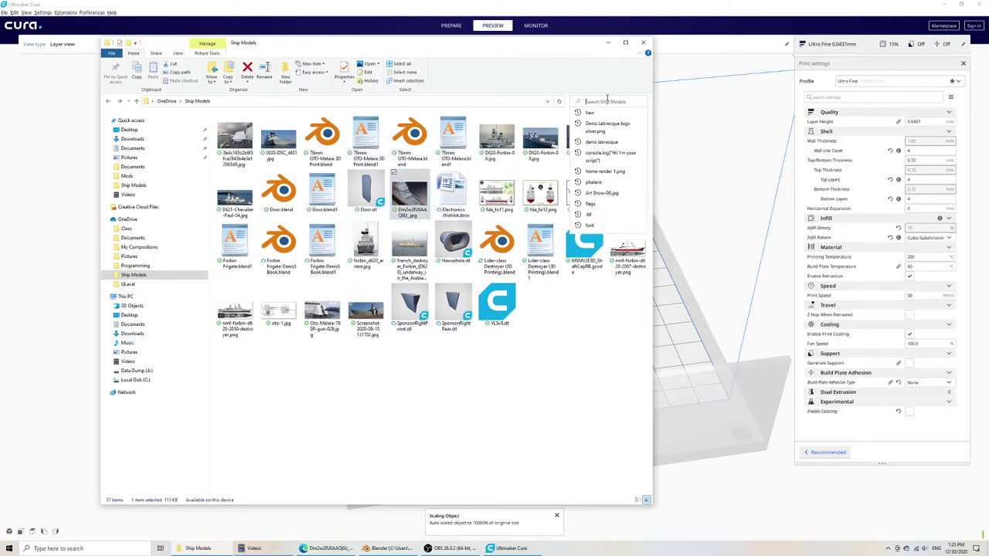
left_click(543, 420)
left_click_drag(498, 303, 686, 319)
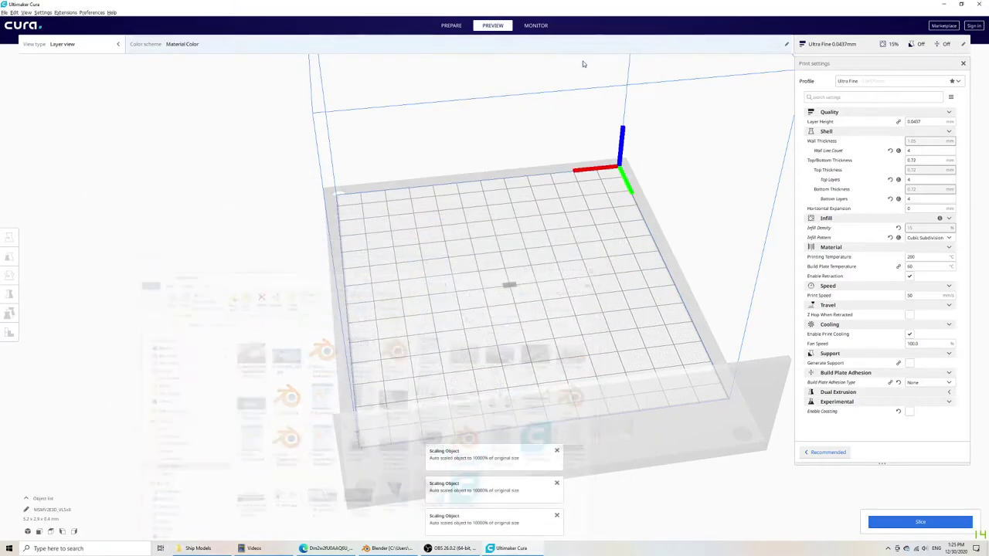
Step: In the Prepare stage, scale the VLSx8 model uniformly to 1000% and inspect it on the build plate
scroll(507, 318, "up", 5)
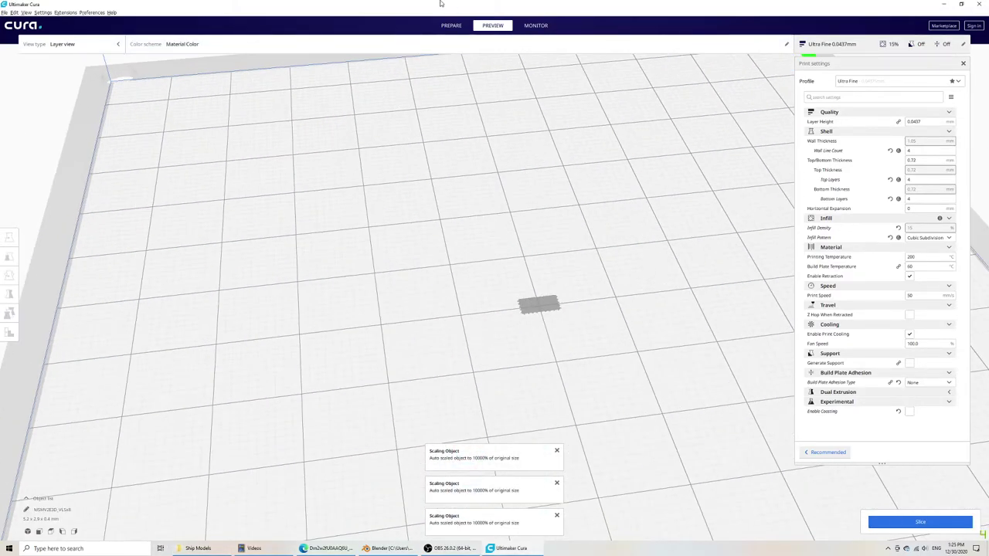
left_click(451, 25)
left_click(535, 306)
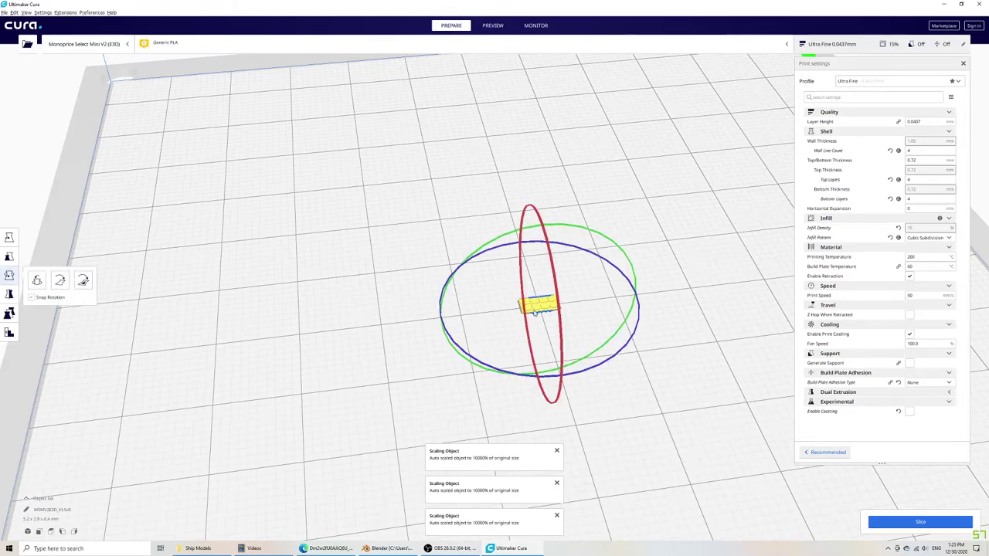
scroll(532, 305, "down", 4)
left_click(8, 257)
left_click(108, 257)
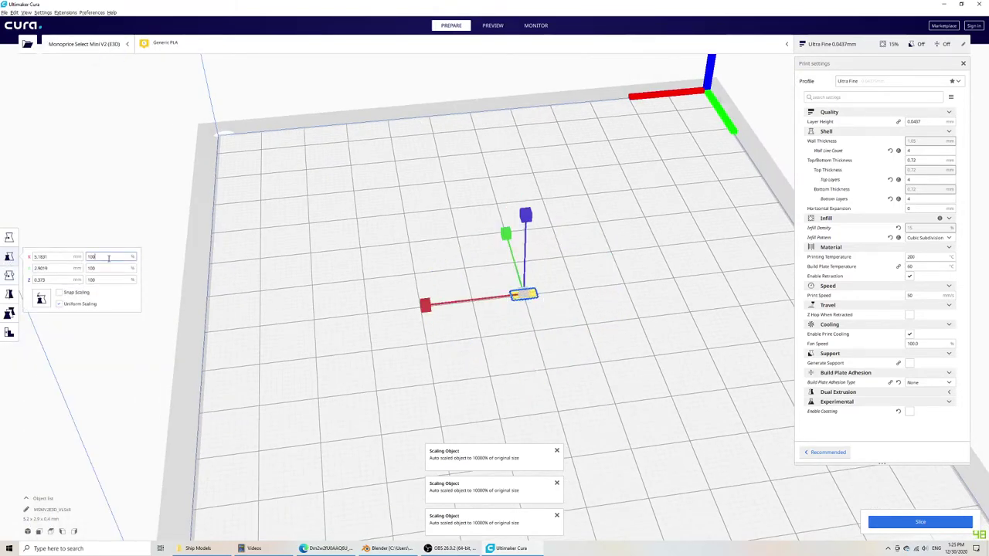
type("0")
key("Return")
scroll(355, 344, "down", 5)
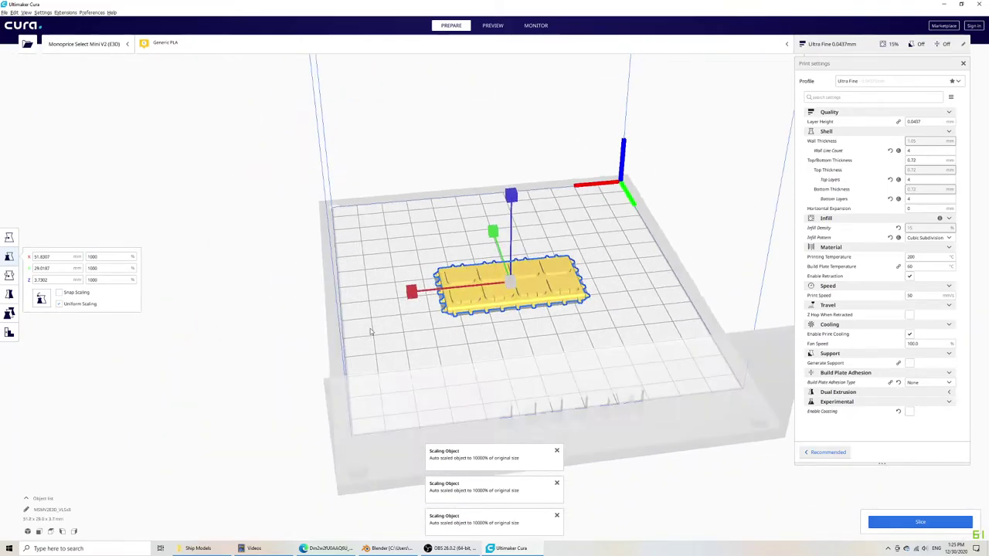
scroll(355, 344, "up", 5)
right_click_drag(354, 344, 474, 412)
scroll(366, 400, "down", 5)
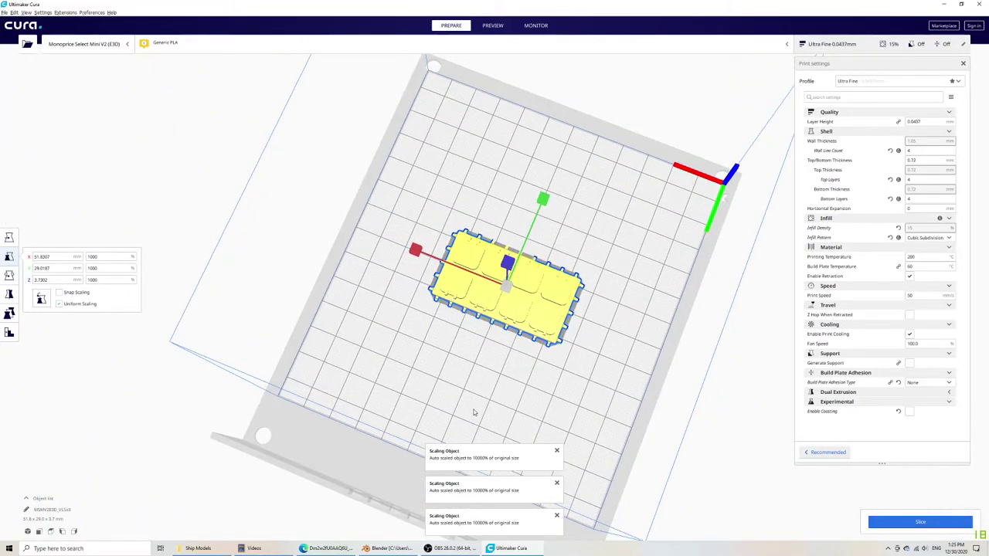
Step: Try multiplying the scaled hatch model on the build plate with 3 copies
right_click(538, 317)
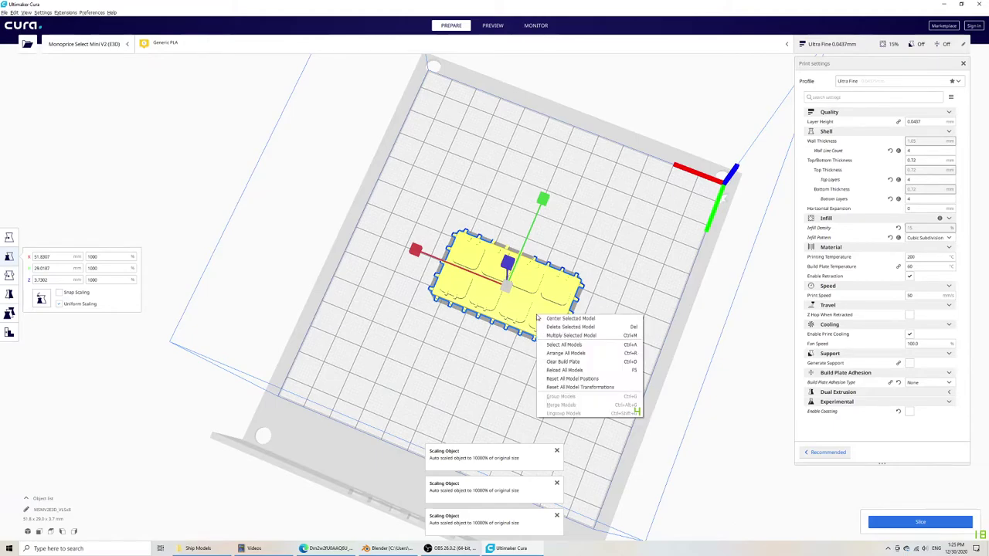
left_click(575, 335)
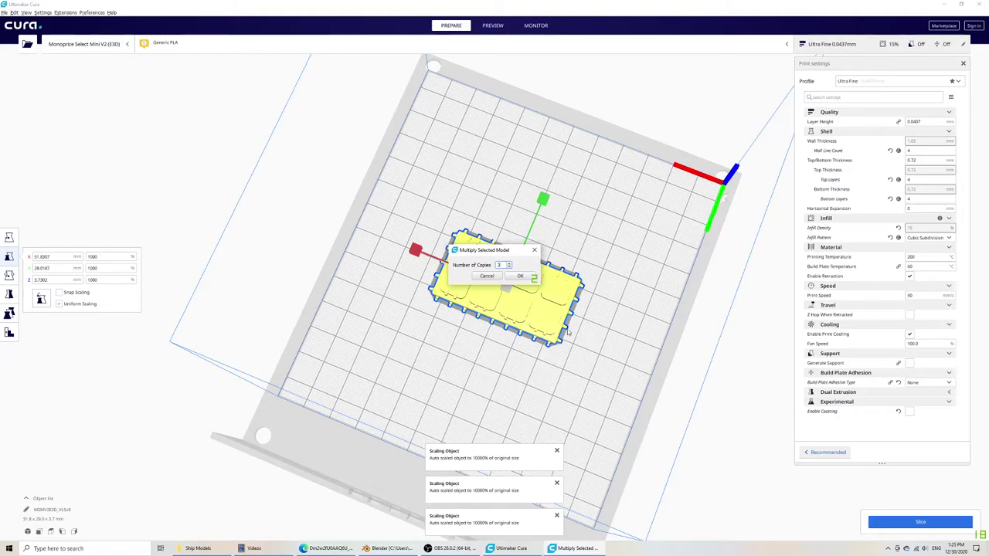
left_click(527, 276)
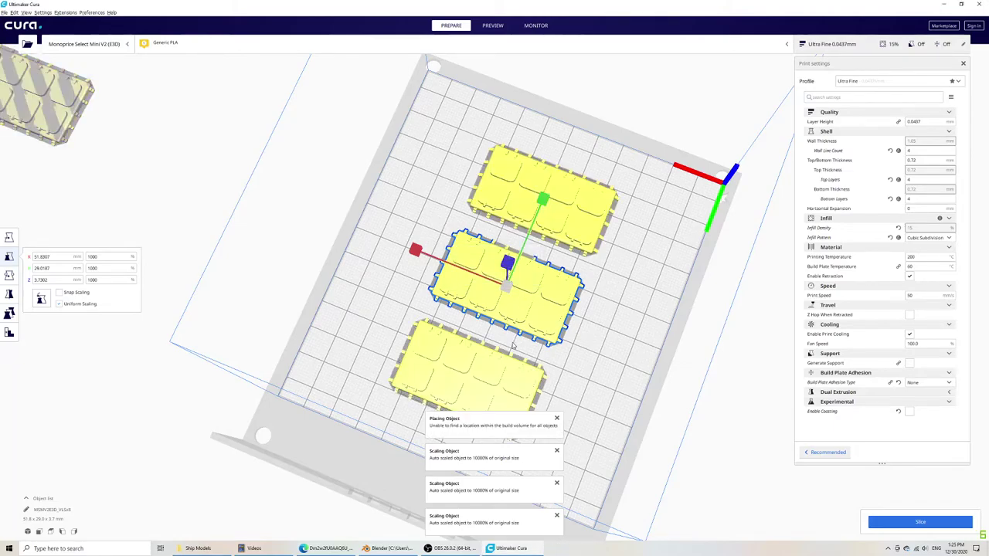
scroll(510, 349, "down", 4)
scroll(510, 349, "up", 3)
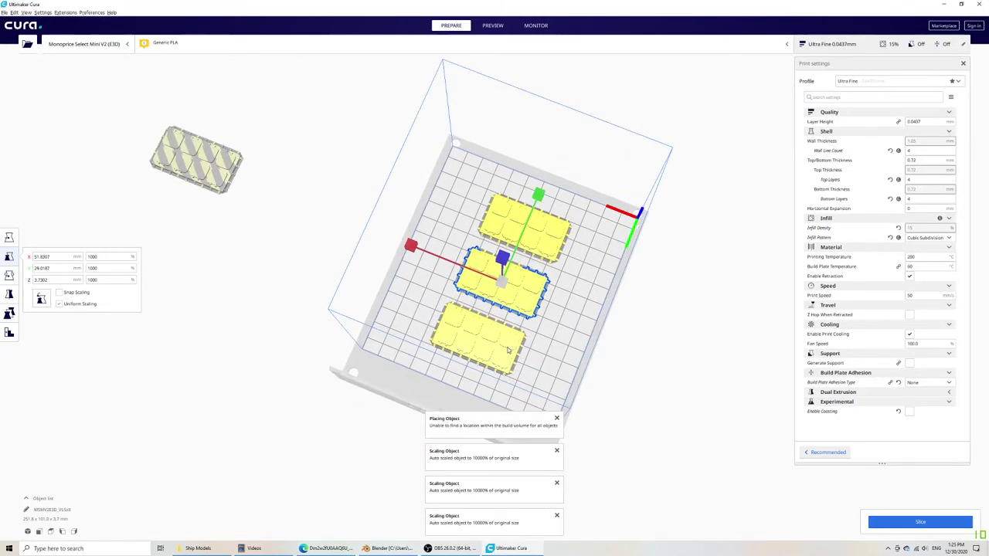
key("ctrl+z")
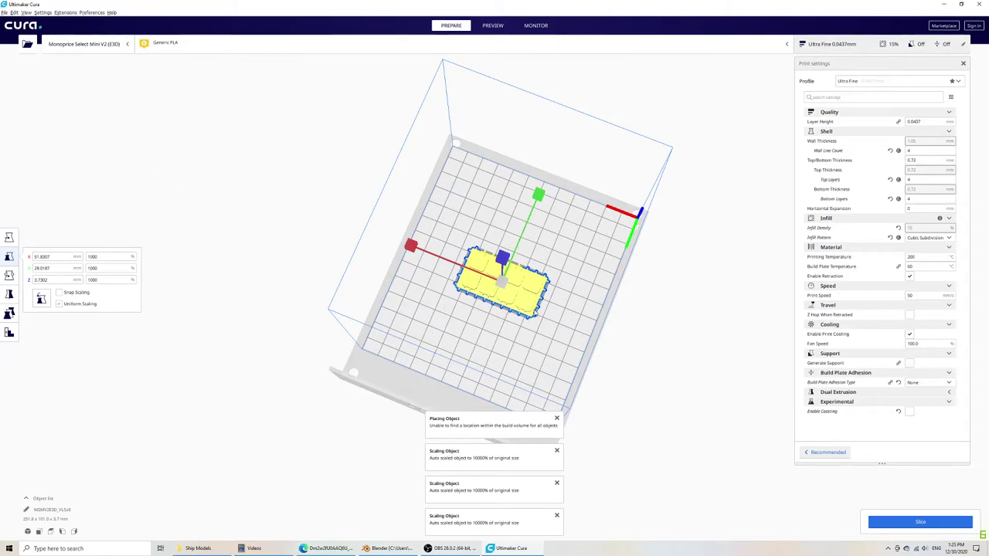
Step: Rotate the hatch model a quarter turn about the vertical axis so its long side runs front to back
left_click(9, 275)
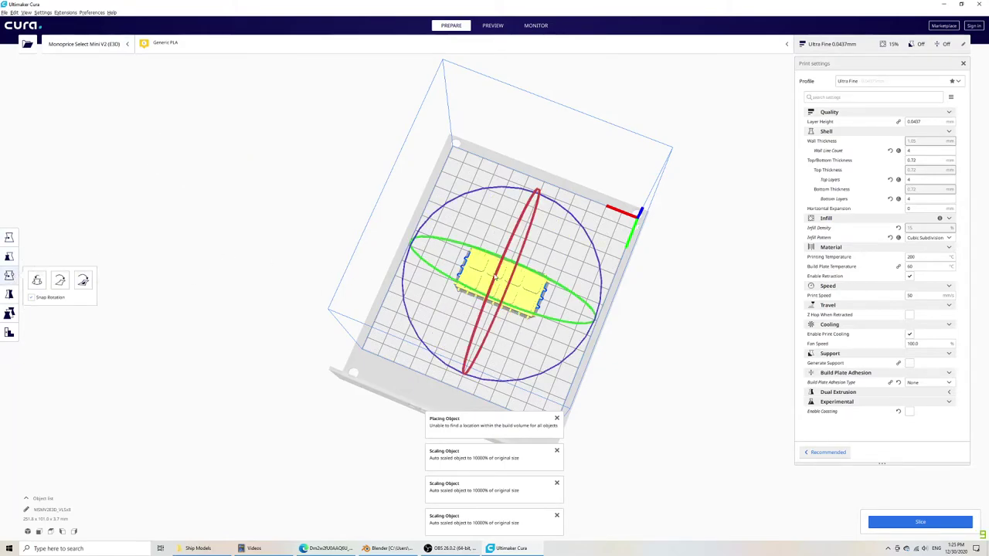
right_click_drag(575, 250, 600, 272)
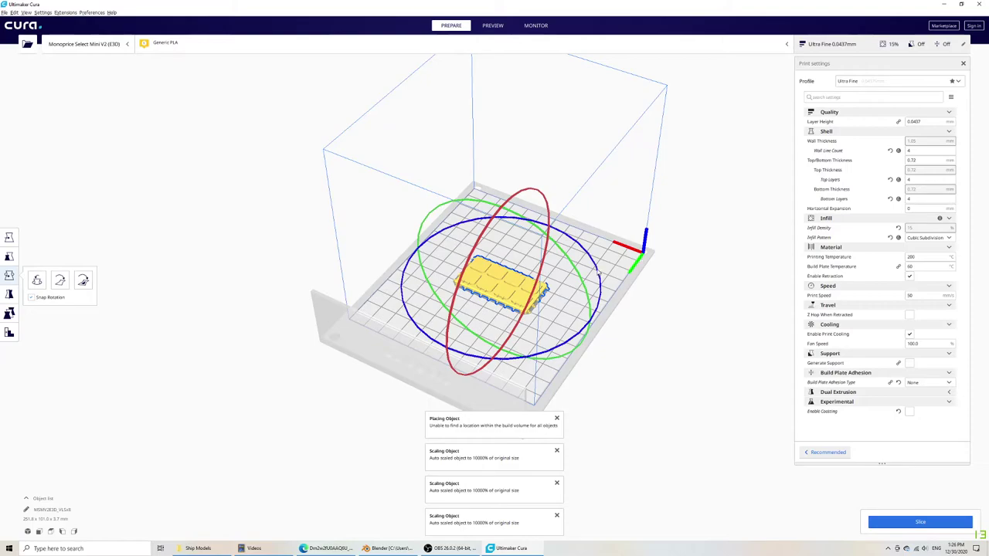
left_click_drag(600, 272, 480, 316)
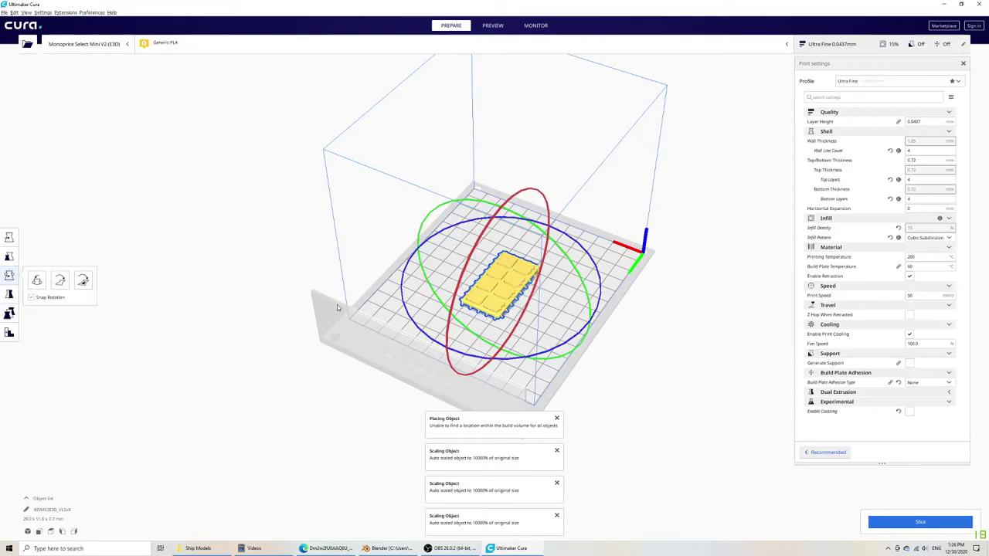
right_click_drag(336, 307, 441, 322)
scroll(441, 323, "up", 3)
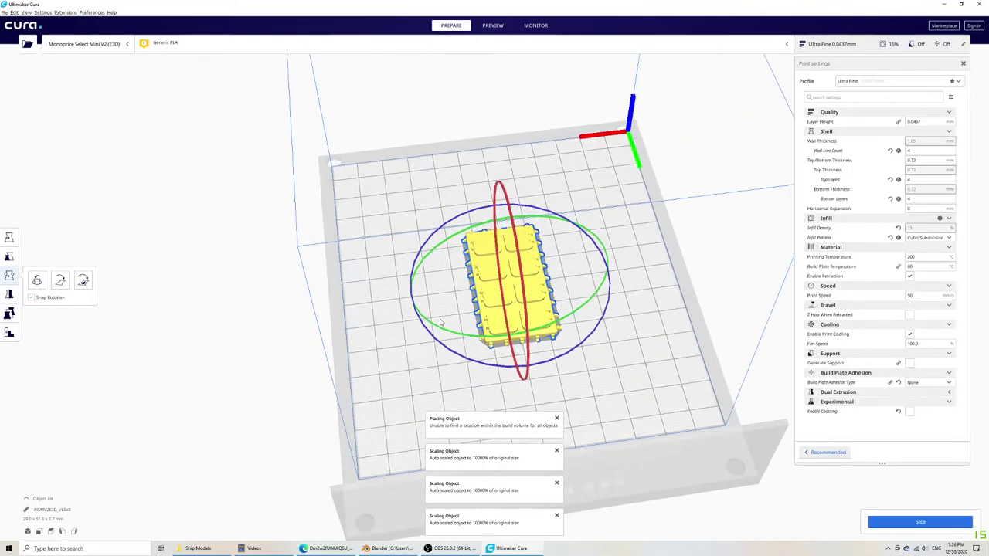
Step: Move the rotated hatch model to a back corner of the build plate, at about X 36 mm, Y 38 mm
left_click(9, 237)
left_click_drag(403, 296, 302, 309)
left_click_drag(400, 217, 390, 140)
right_click_drag(534, 203, 300, 227)
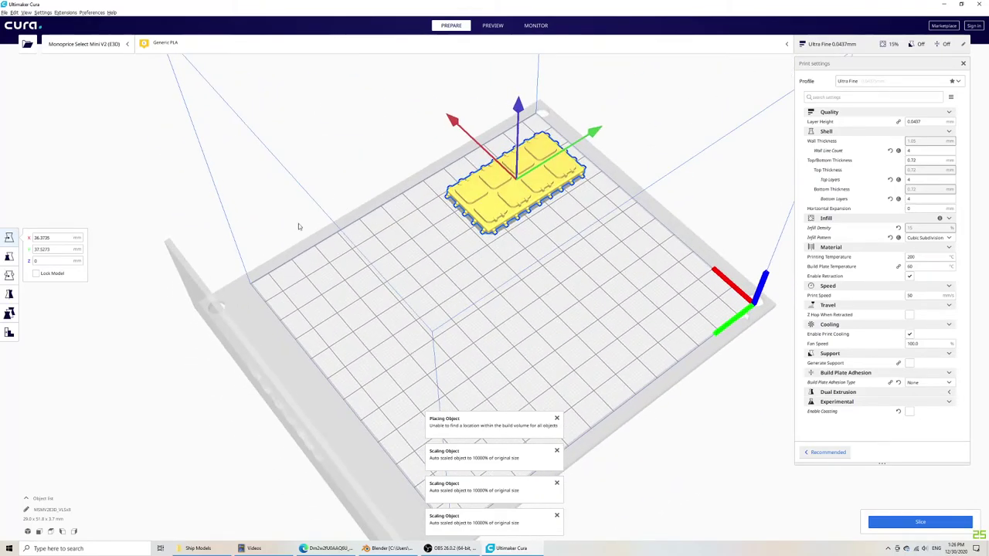
Step: Multiply the corner hatch model with 5 copies
right_click(555, 168)
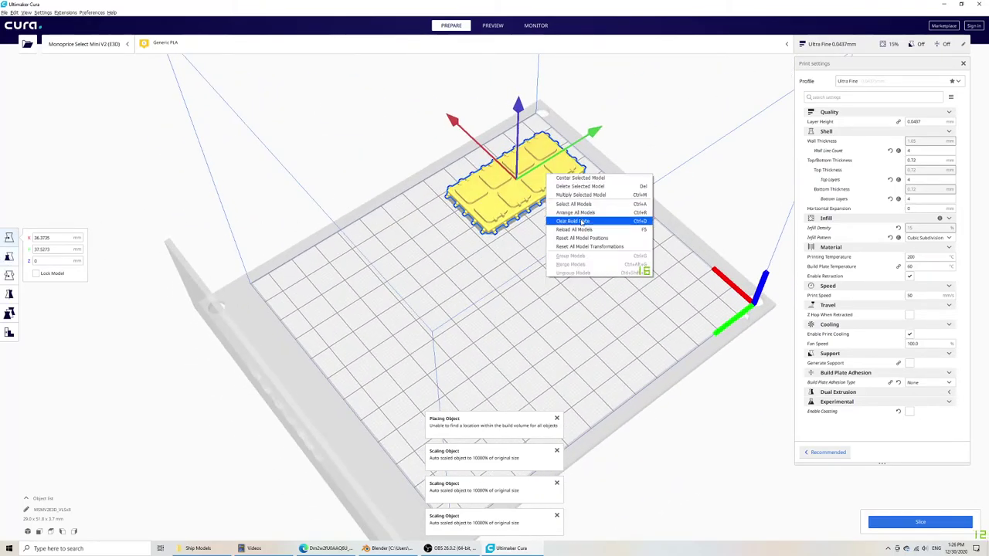
left_click(590, 197)
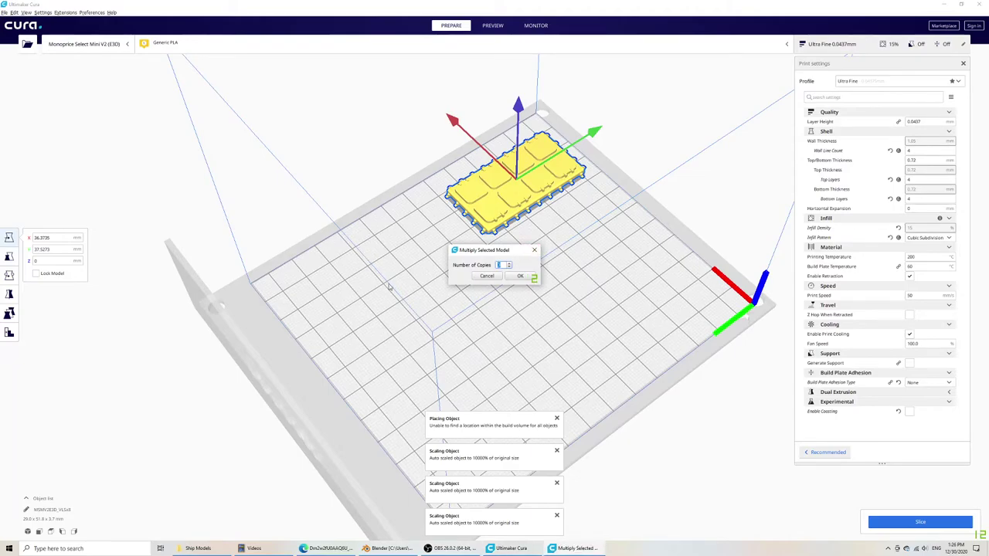
type("5")
left_click(519, 275)
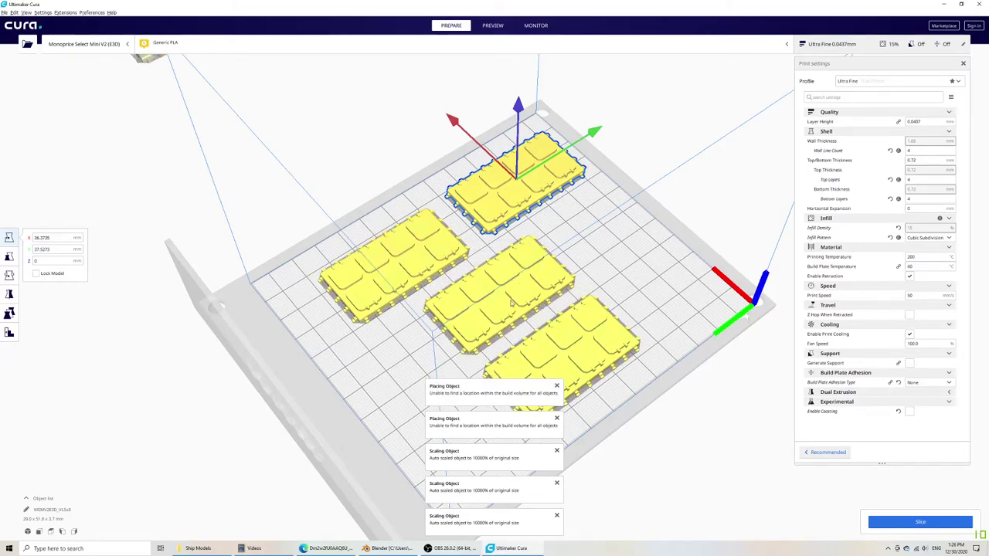
right_click_drag(476, 340, 494, 309)
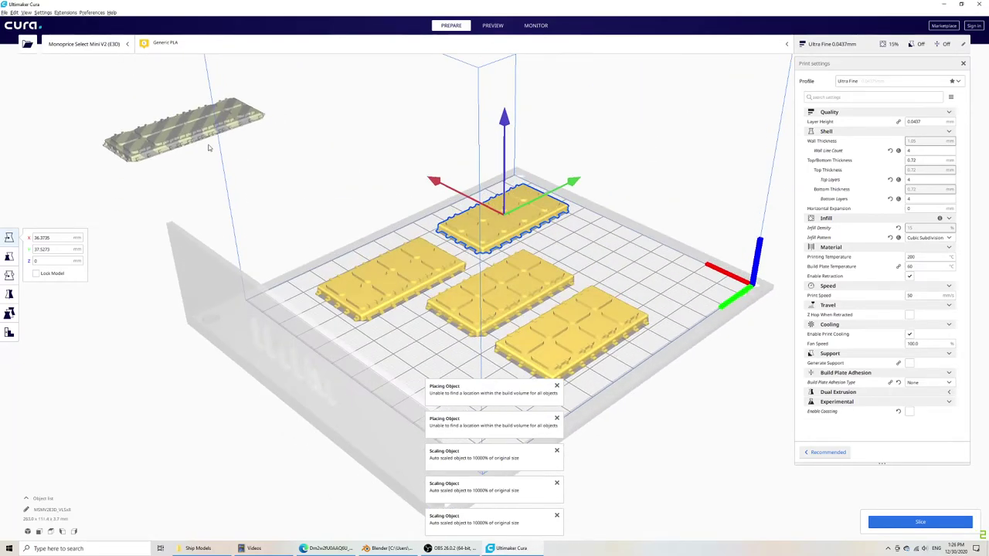
Step: Bring one off-plate copy into the back row of the build plate, at about X -28 mm, Y 37 mm
left_click(191, 126)
right_click_drag(298, 234, 237, 192)
left_click_drag(64, 151, 511, 263)
right_click_drag(510, 266, 657, 323)
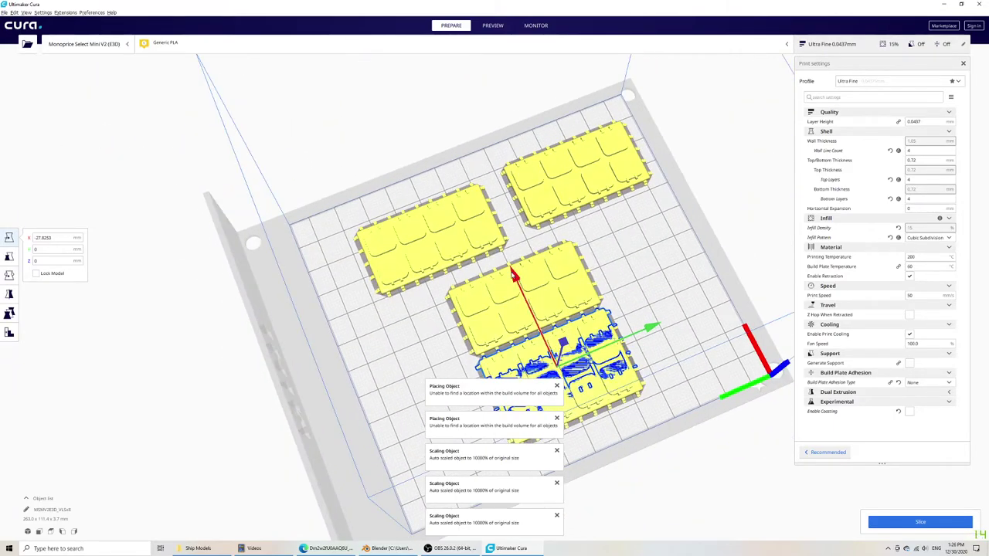
left_click_drag(655, 327, 694, 291)
Step: Move the copy at the plate's center into the middle of the back row, at about X 4 mm, Y 36 mm
left_click(513, 285)
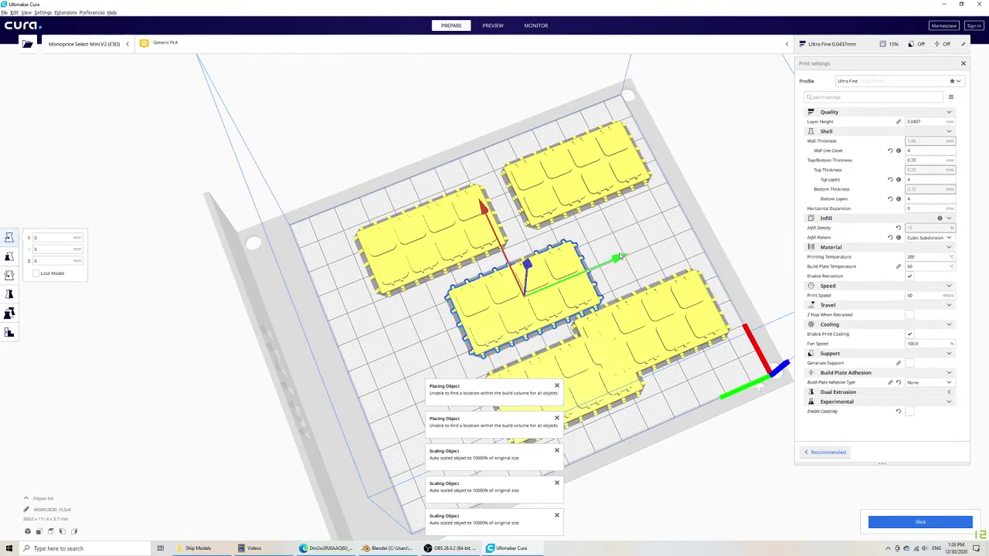
left_click_drag(620, 257, 618, 212)
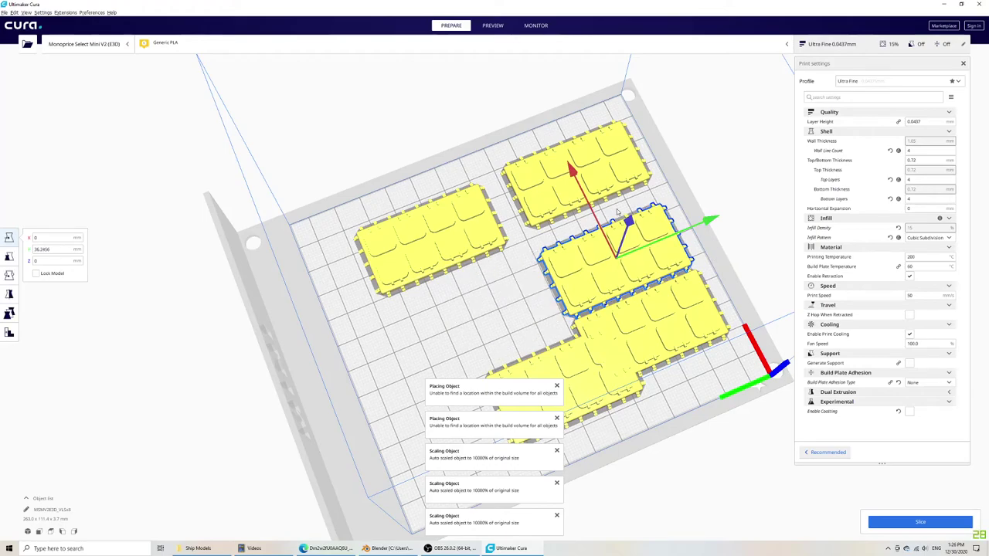
left_click_drag(570, 171, 498, 215)
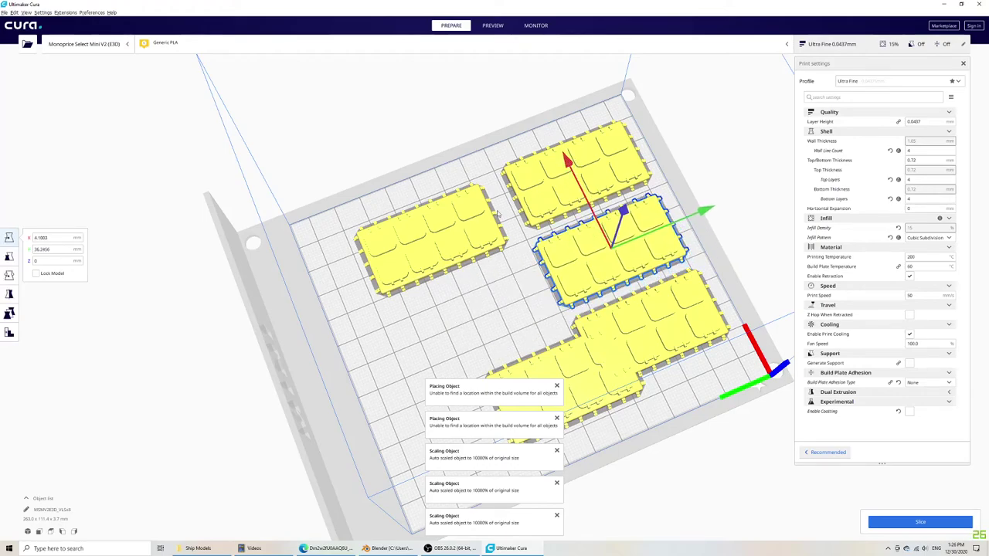
Step: Move the copy overlapping the back row into the middle of the front row, clear of its neighbours
scroll(498, 216, "down", 3)
left_click(529, 337)
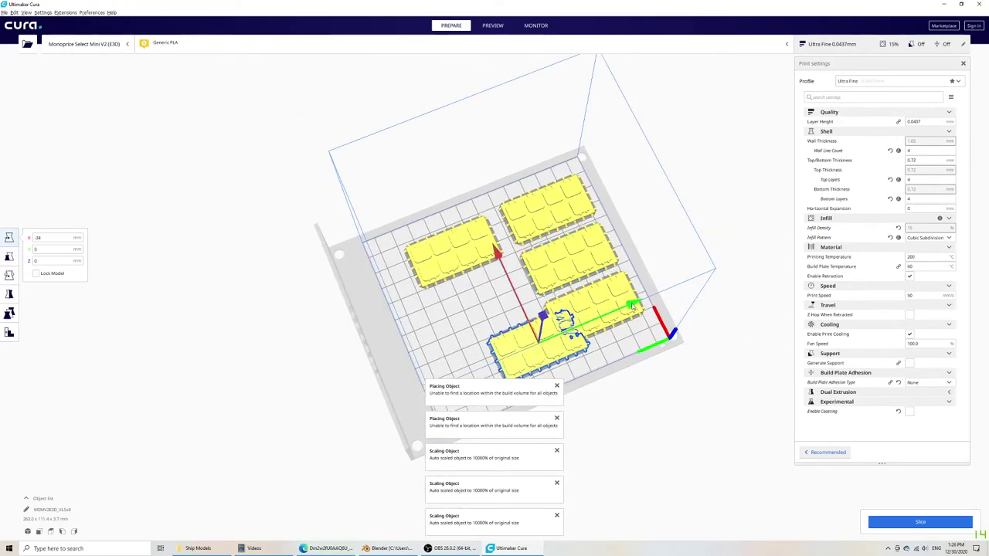
left_click_drag(632, 305, 600, 316)
left_click_drag(460, 256, 435, 202)
Step: Bring the last off-plate copy into the free front-row space at about X -28 mm, close beside the middle copy
right_click_drag(437, 360, 420, 246)
left_click(358, 144)
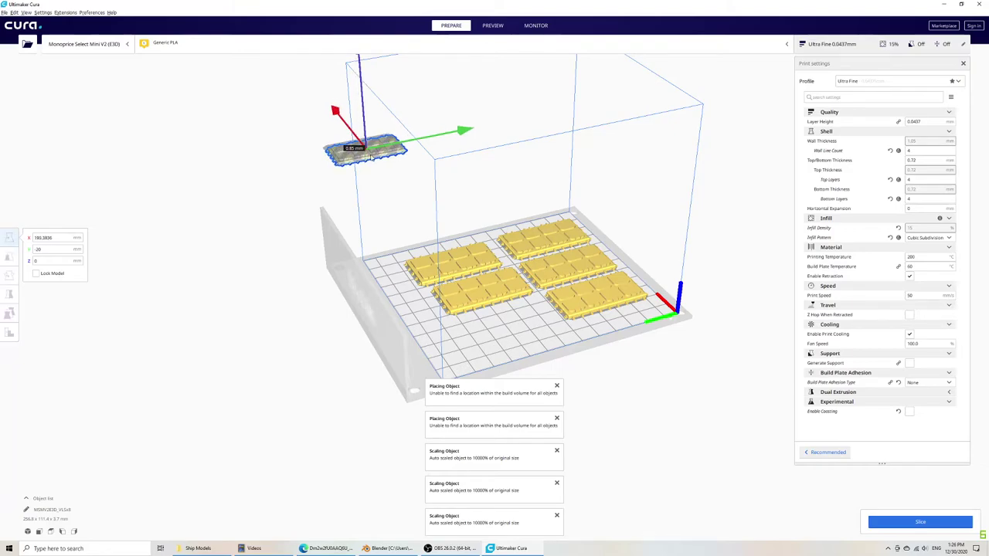
left_click_drag(337, 114, 464, 244)
right_click_drag(366, 214, 483, 307)
scroll(483, 307, "up", 3)
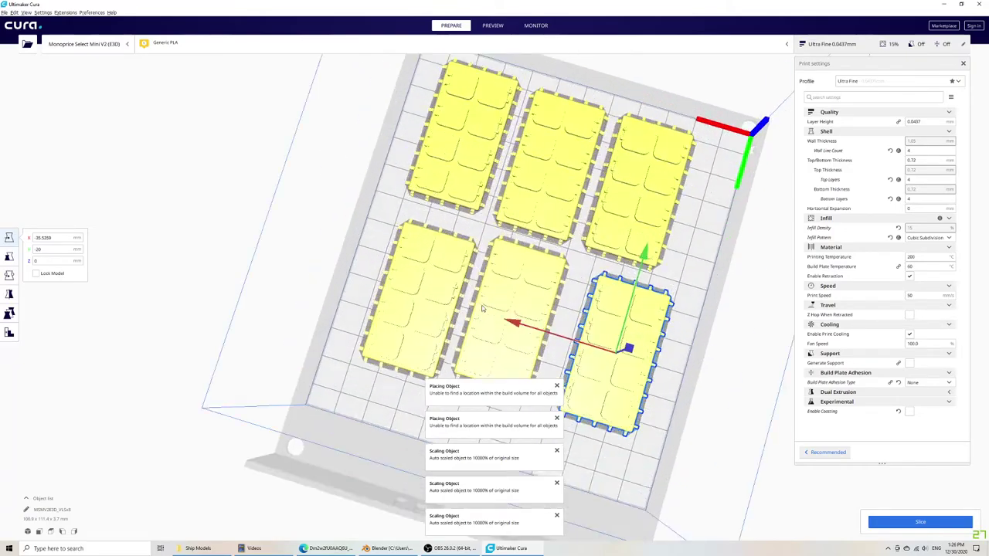
scroll(484, 309, "up", 4)
left_click_drag(578, 360, 543, 356)
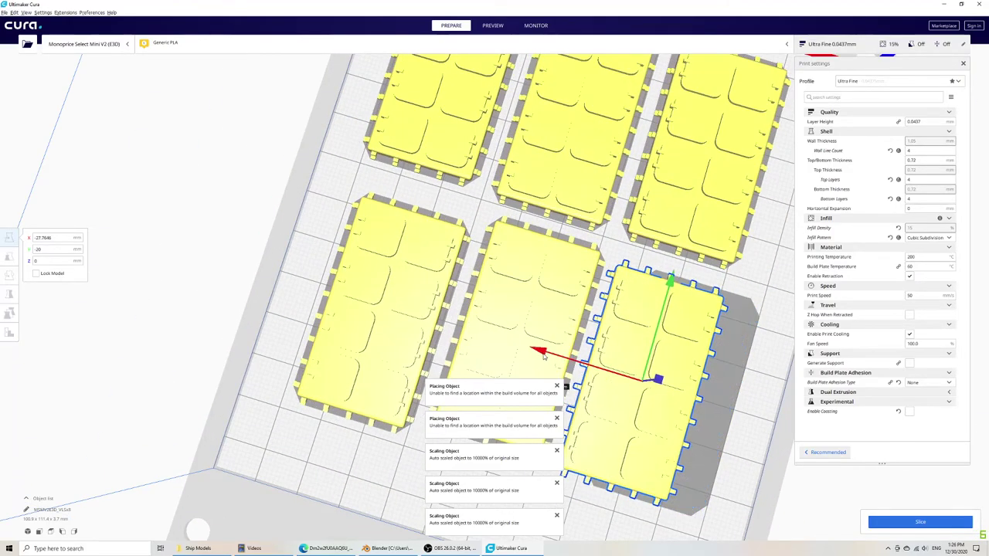
left_click_drag(674, 287, 671, 277)
Step: Shift the outer front-row copy at X 34 mm closer to its neighbours, to about X 32.5 mm, Y -18 mm
left_click(398, 280)
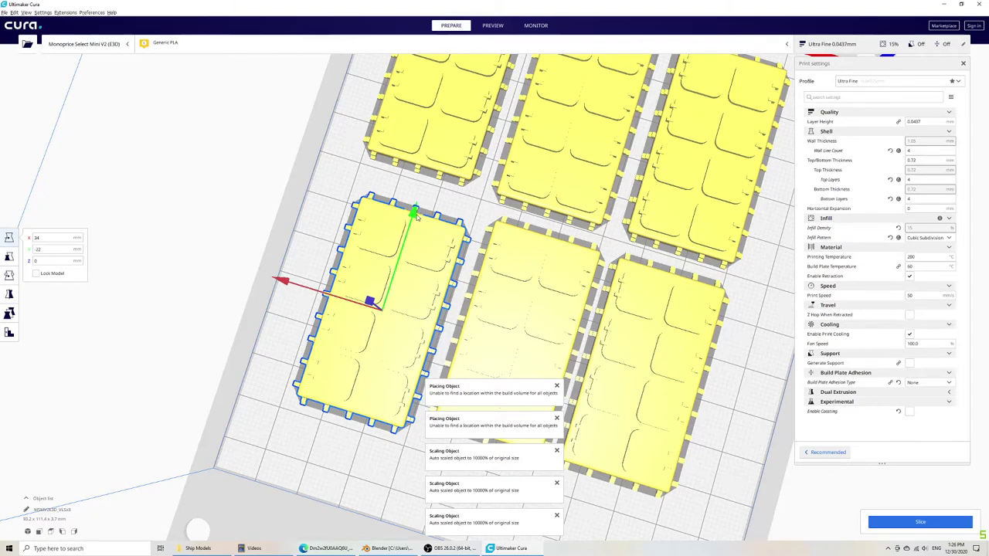
left_click_drag(416, 216, 423, 203)
left_click_drag(291, 271, 296, 269)
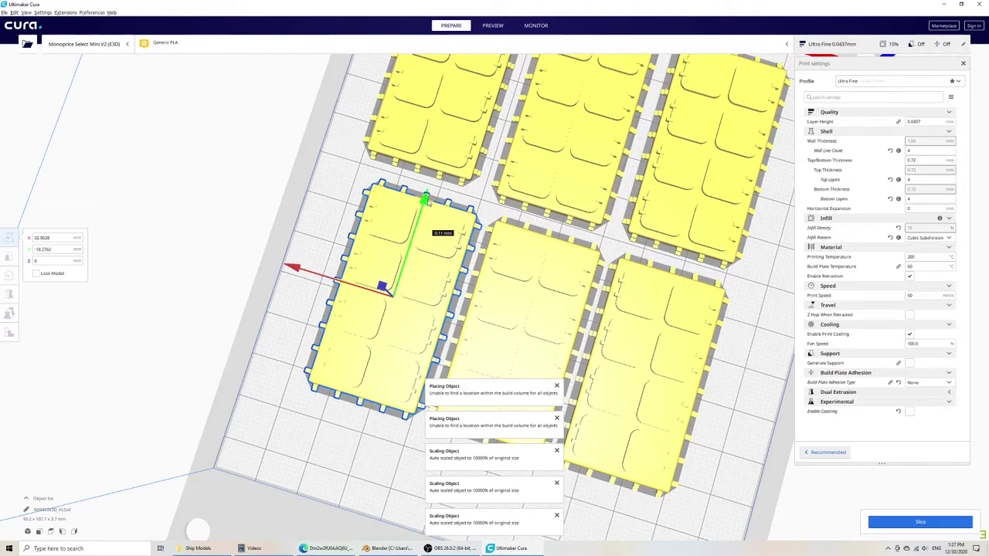
Step: Nudge the middle back-row copy along X to about 2.2 mm to even out the spacing
left_click(722, 203)
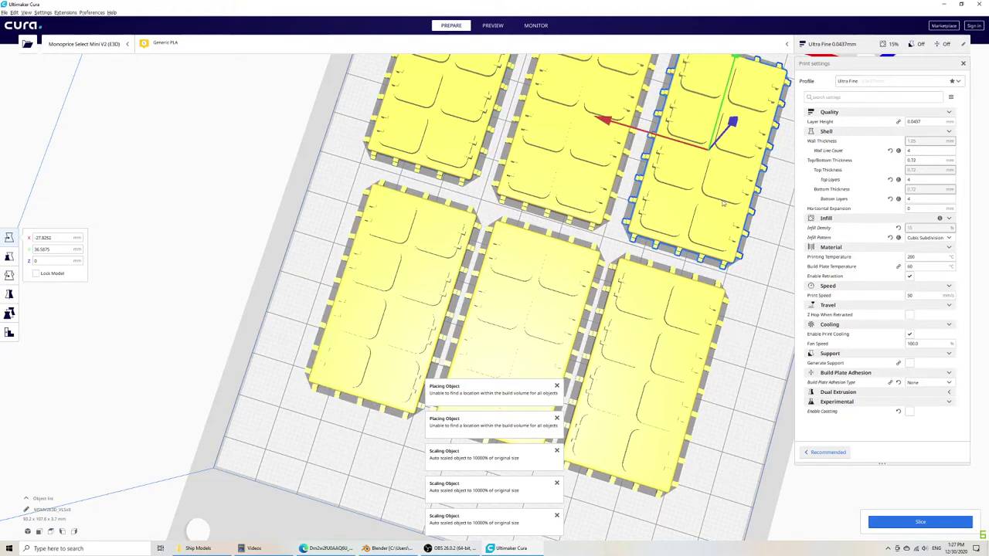
left_click(593, 179)
left_click_drag(475, 86, 483, 89)
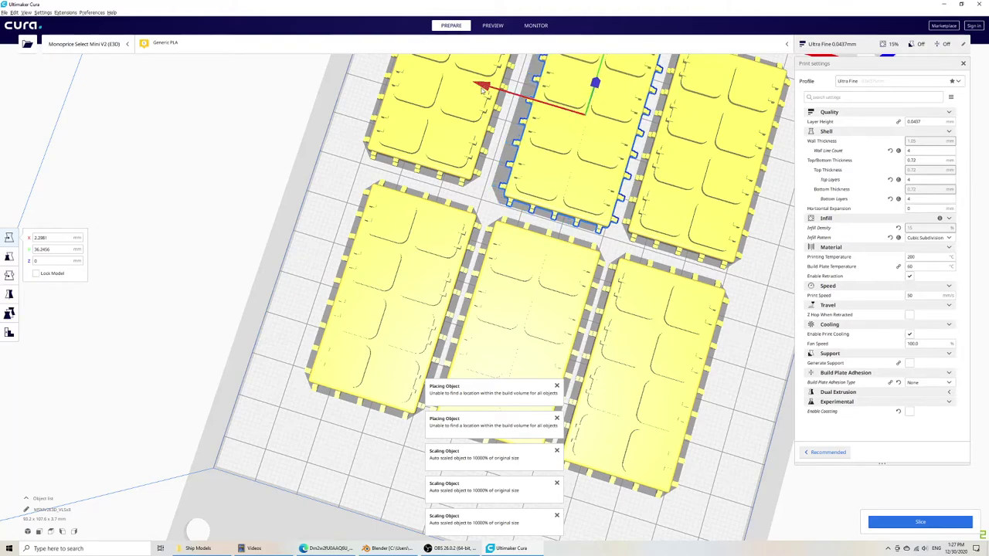
Step: Nudge the back-row copy at X -28 mm along Y to about 36.3 mm, in line with the middle copy
right_click_drag(486, 91, 571, 232)
scroll(585, 275, "down", 2)
left_click(715, 281)
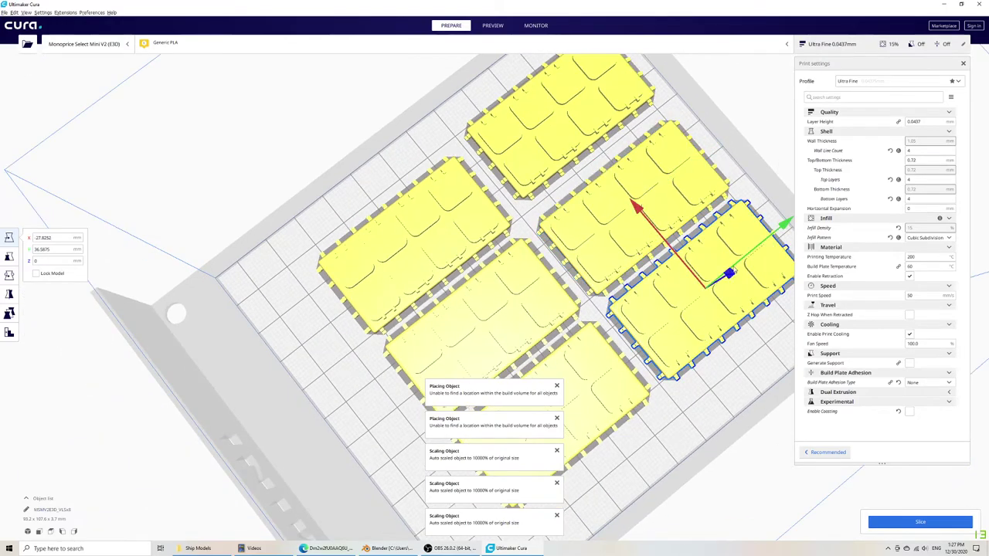
scroll(722, 271, "up", 3)
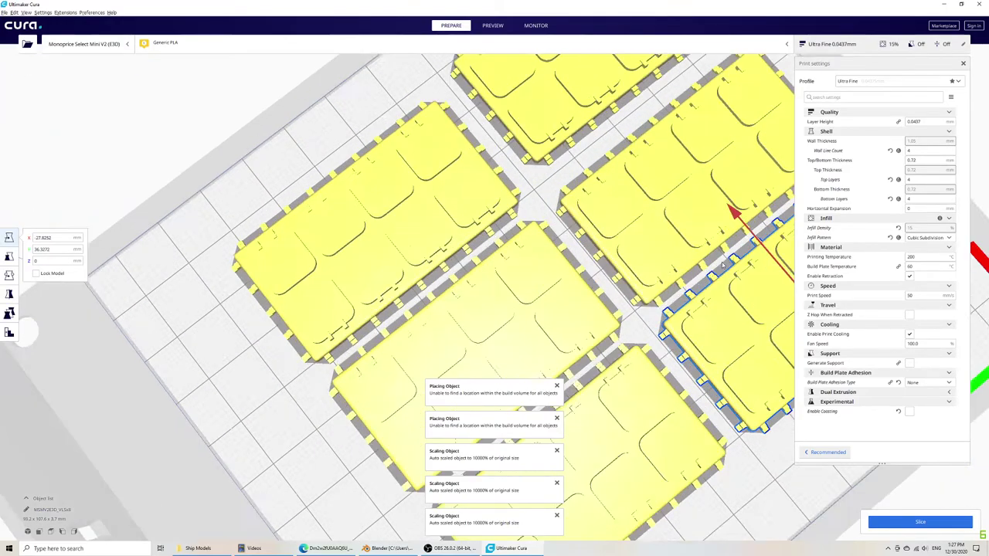
middle_click_drag(722, 281, 661, 266)
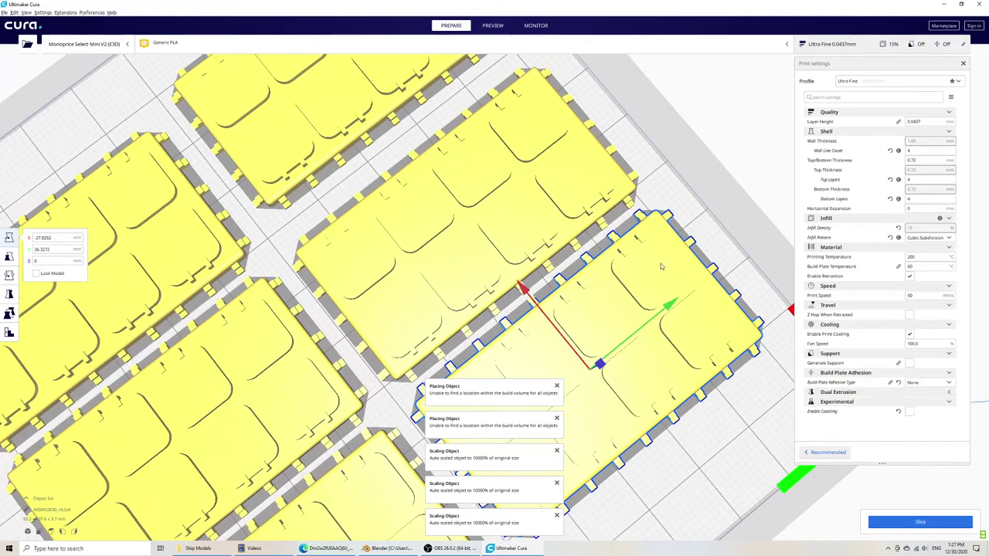
Step: Move the original back-corner hatch model in line with its row, to about X 32.5 mm, Y 36.2 mm
left_click(319, 104)
middle_click_drag(293, 258, 523, 283)
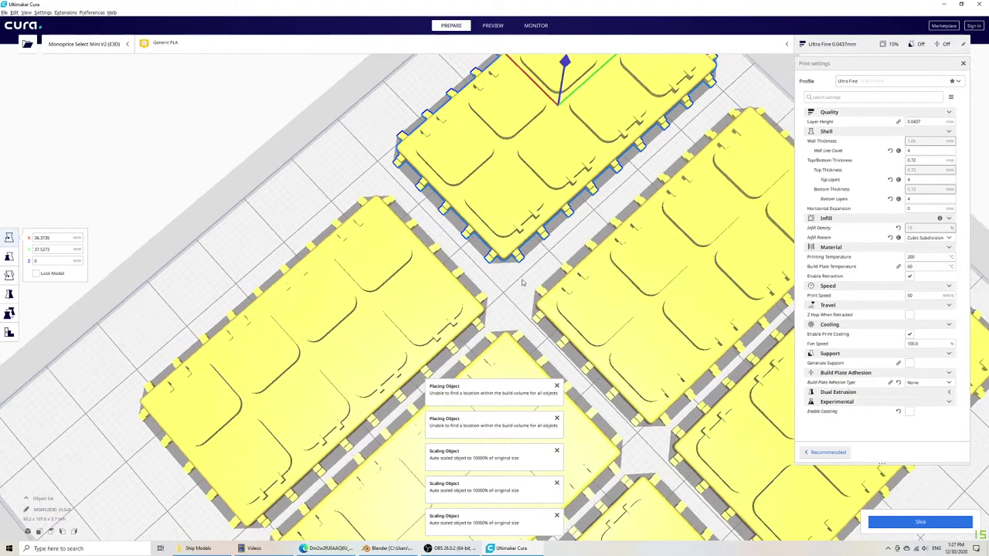
right_click_drag(523, 302, 584, 311)
left_click_drag(327, 95, 349, 98)
left_click_drag(456, 61, 455, 70)
scroll(620, 329, "down", 5)
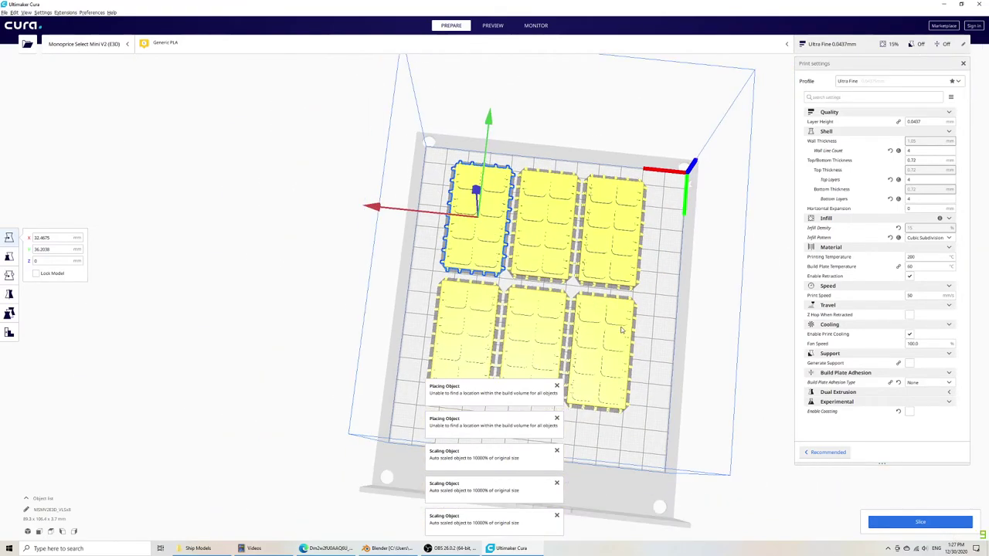
Step: Slice the six arranged hatch modules and inspect their layers up close in the layer preview
right_click_drag(620, 330, 448, 366)
scroll(448, 366, "down", 2)
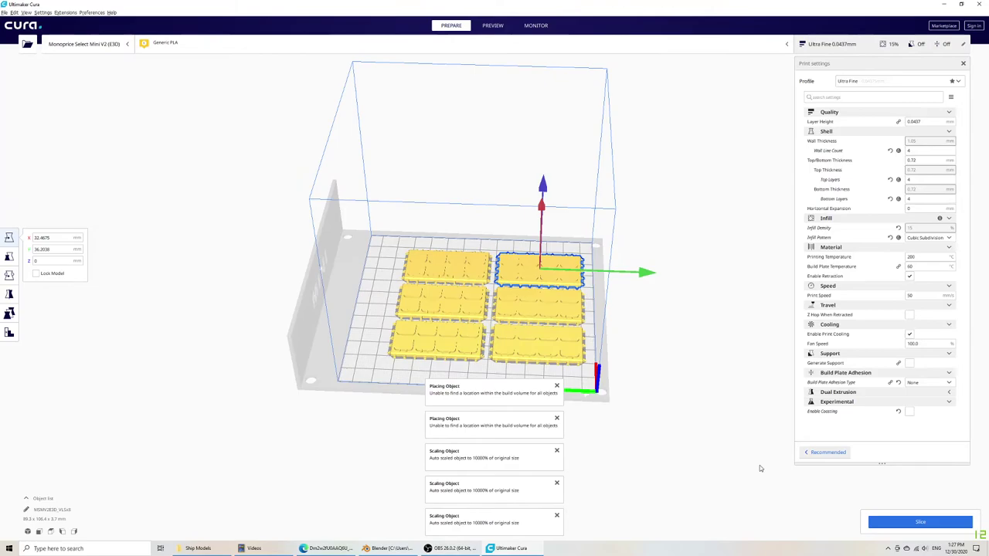
left_click(917, 524)
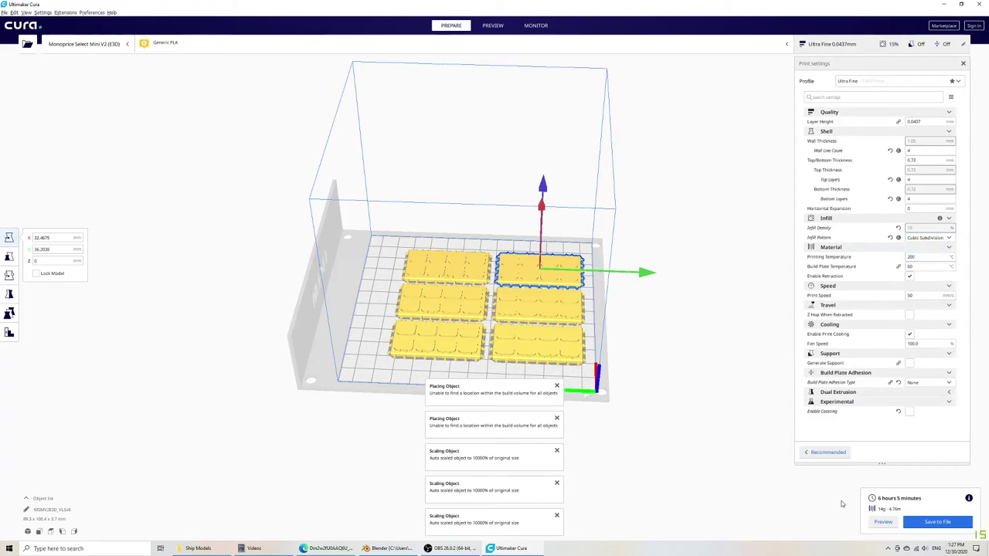
left_click(879, 522)
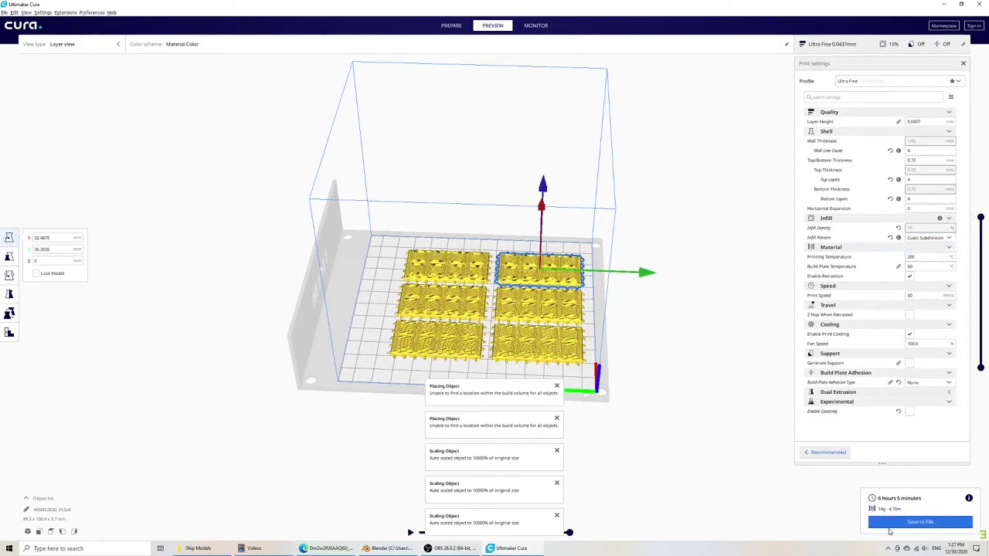
scroll(677, 375, "up", 5)
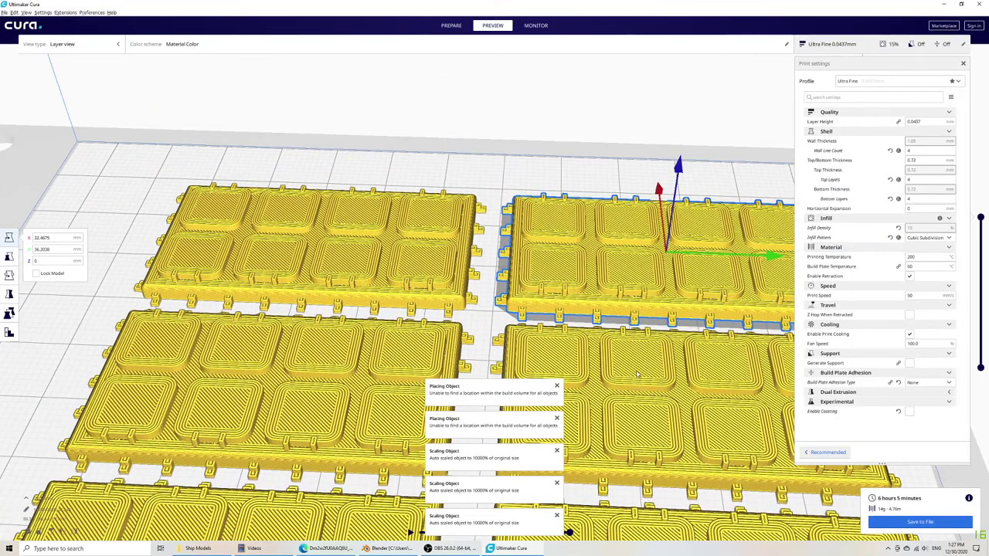
Step: Examine the sliced layers and spacing of all six hatch modules on the build plate, up close and from several angles
scroll(638, 374, "down", 10)
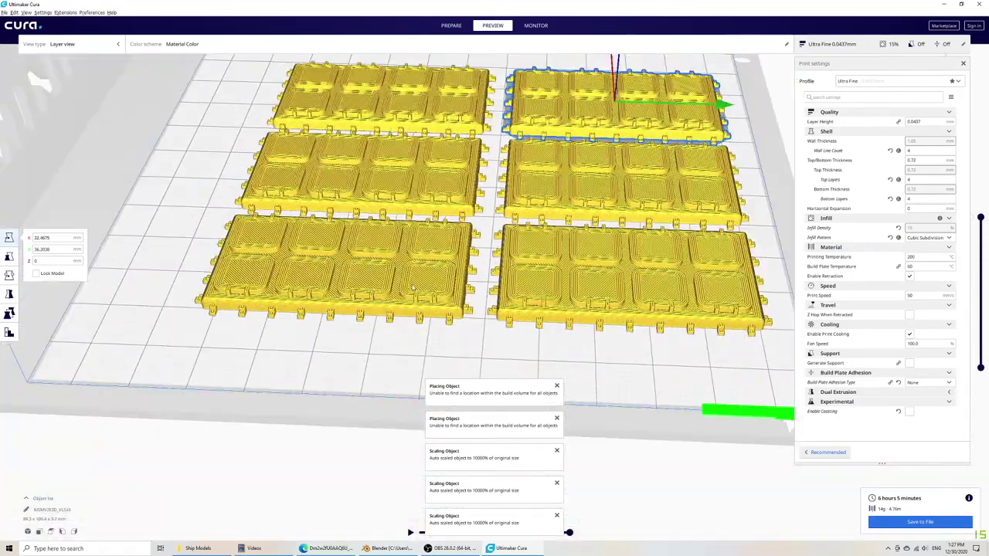
right_click_drag(638, 375, 696, 309)
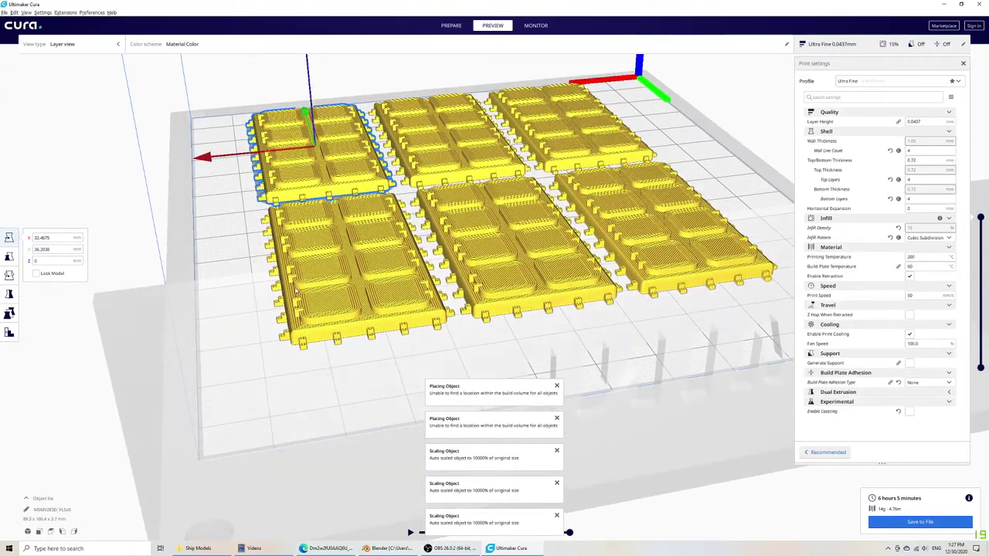
scroll(450, 303, "up", 3)
right_click_drag(449, 308, 482, 297)
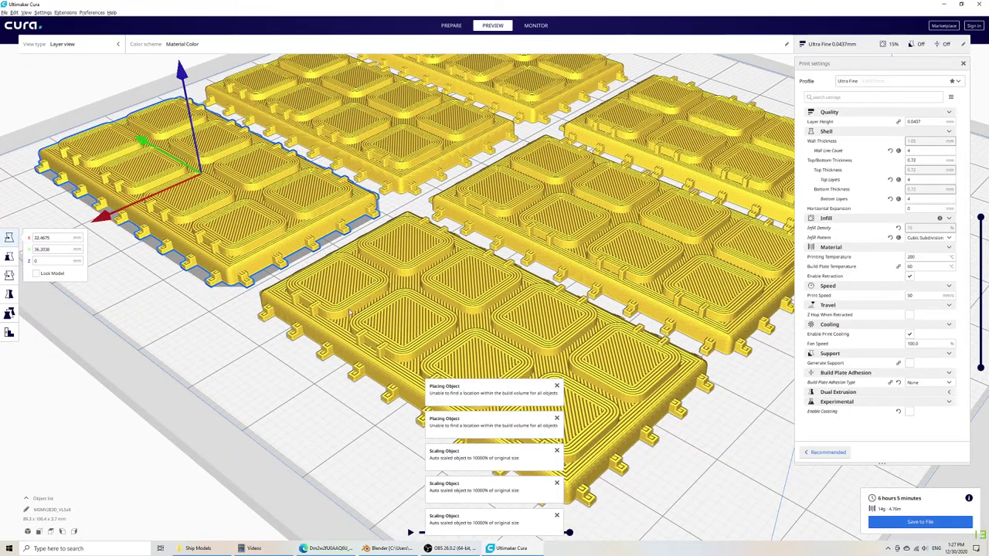
right_click_drag(327, 304, 466, 238)
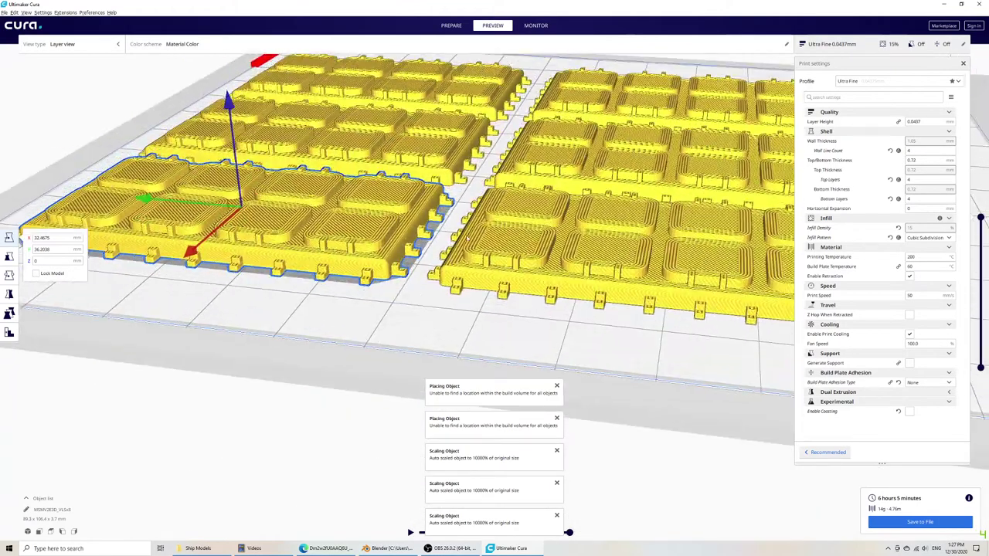
right_click_drag(421, 289, 463, 300)
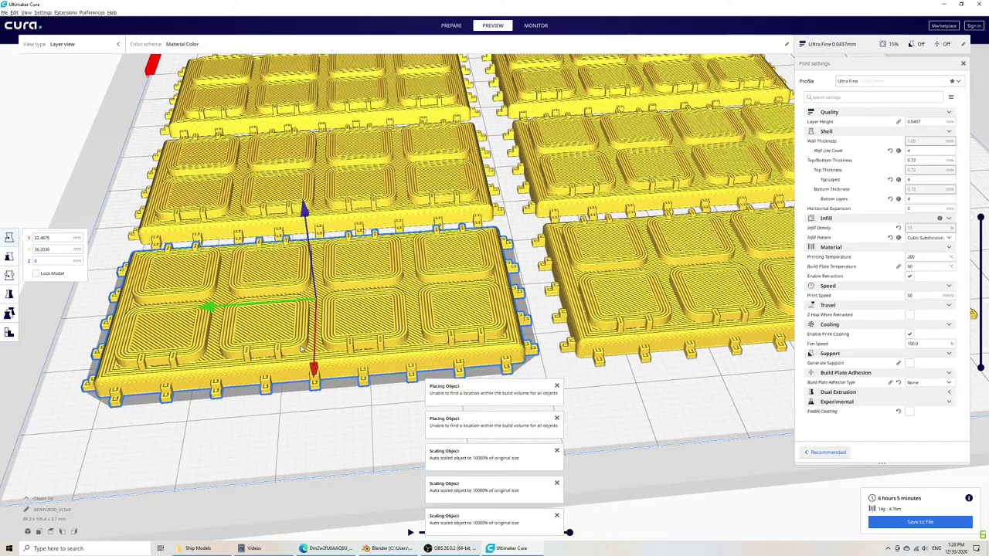
right_click_drag(302, 349, 462, 355)
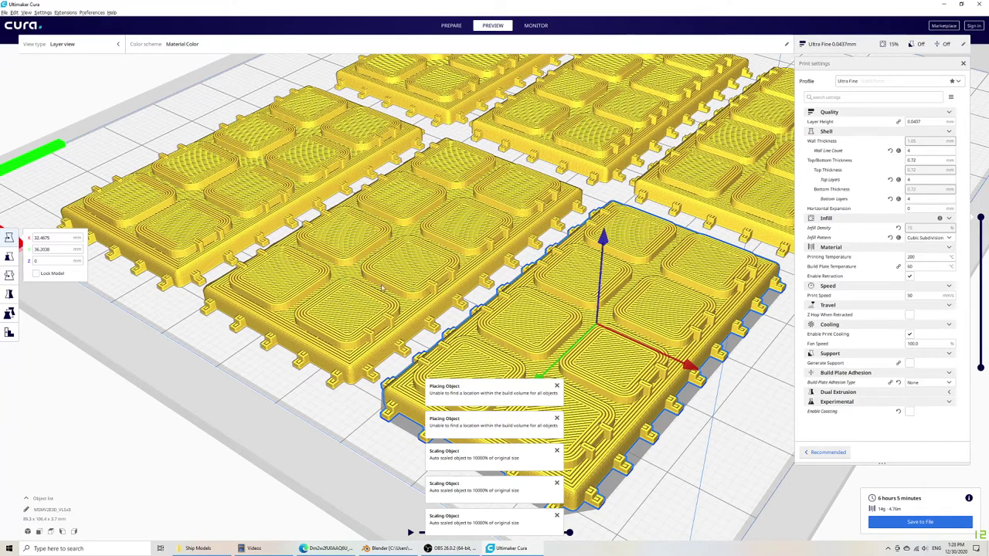
right_click_drag(333, 308, 492, 283)
scroll(490, 283, "down", 5)
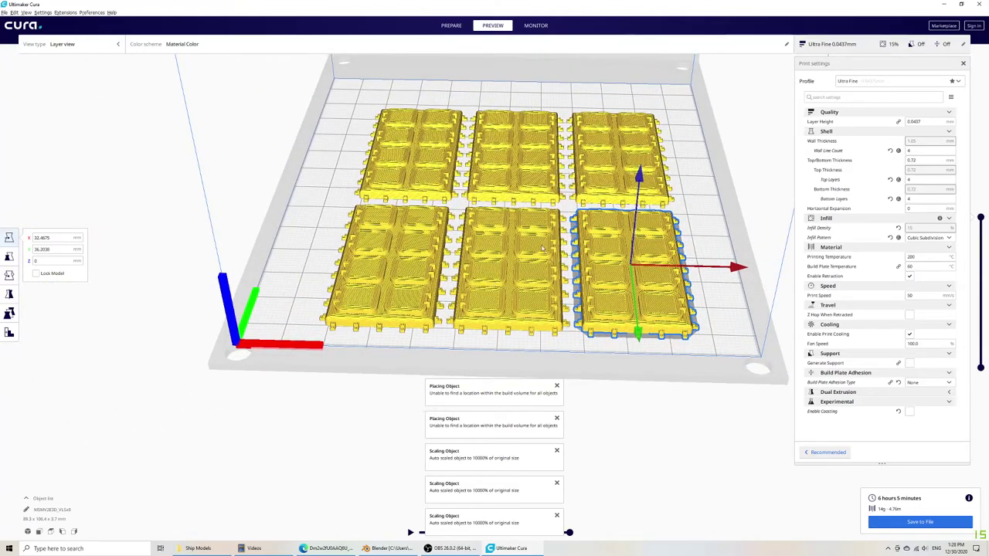
right_click_drag(543, 278, 700, 295)
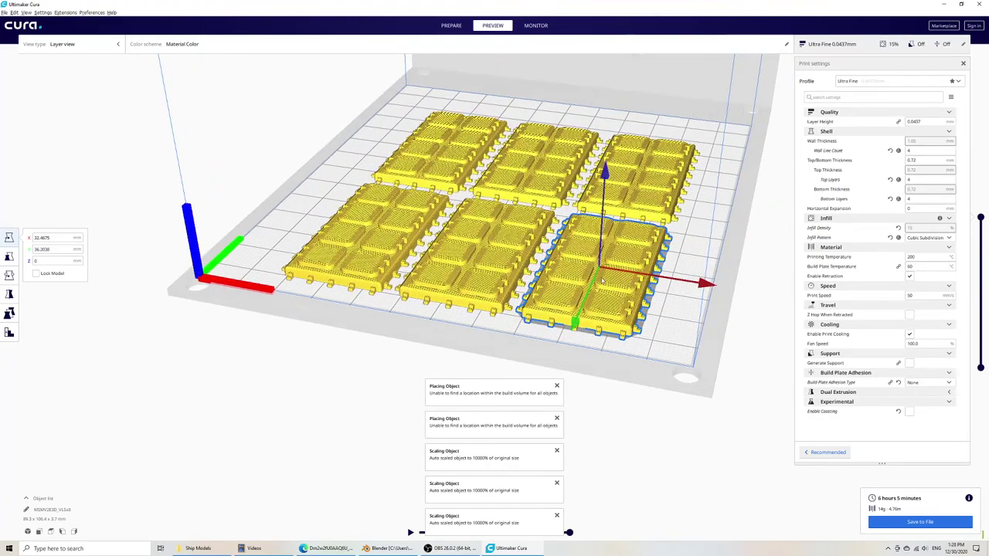
right_click_drag(654, 321, 597, 324)
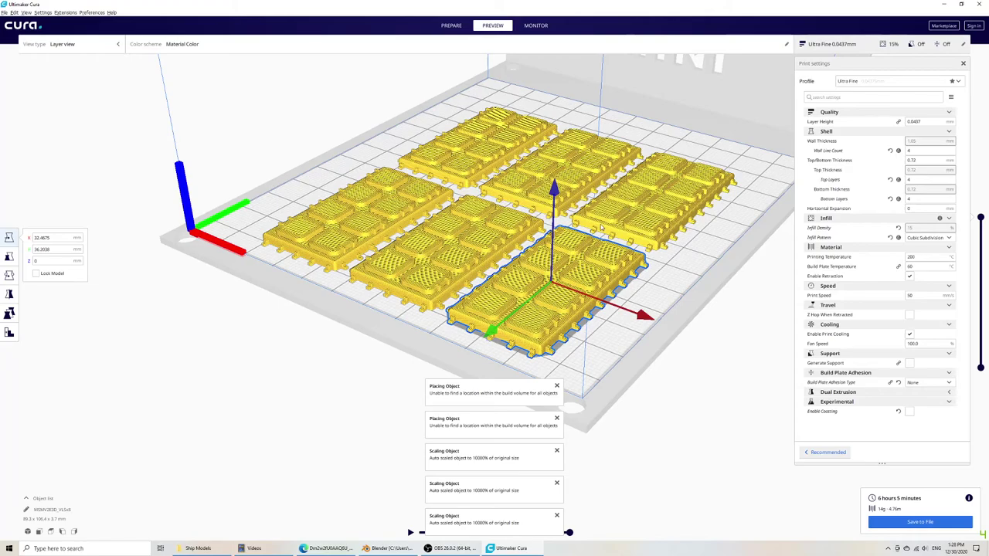
right_click_drag(602, 228, 533, 182)
right_click_drag(476, 244, 442, 161)
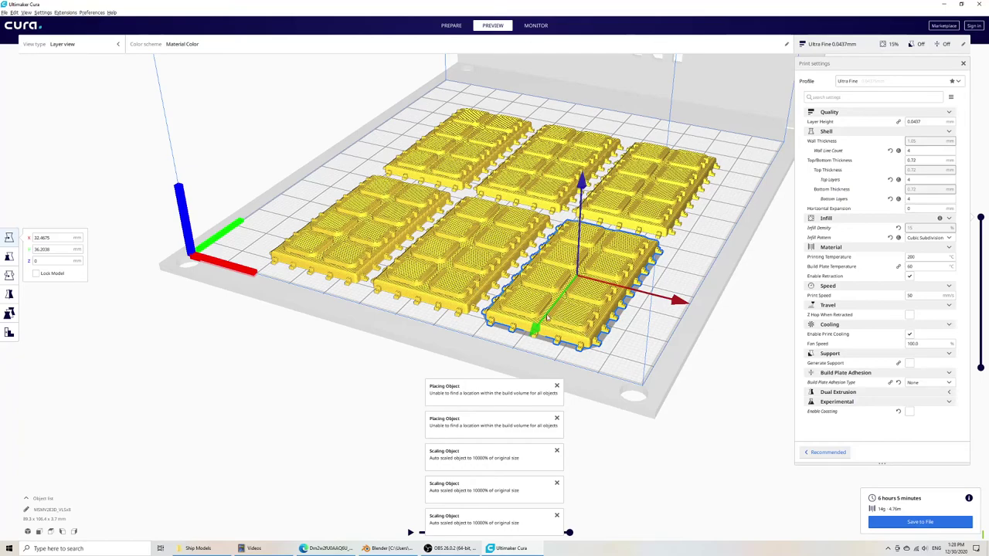
right_click_drag(526, 310, 554, 304)
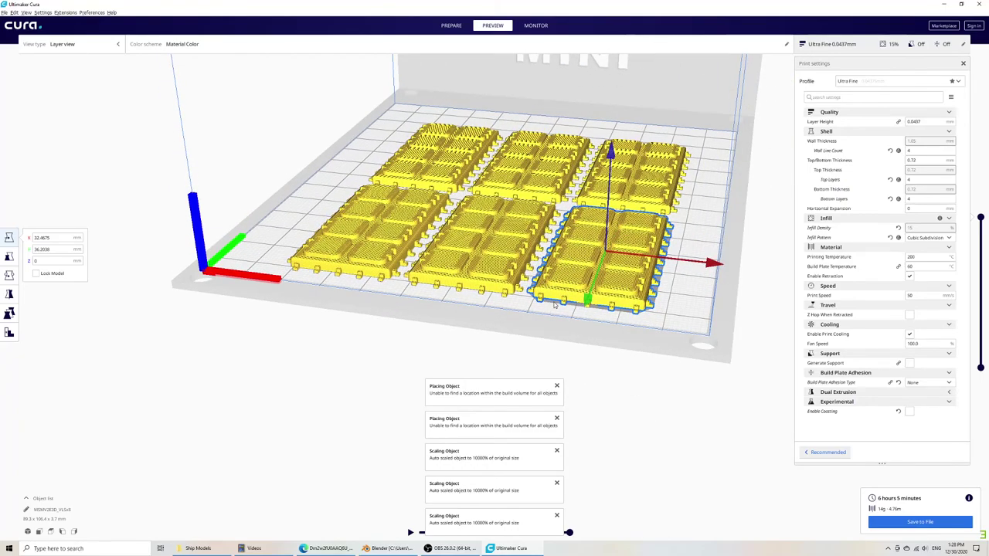